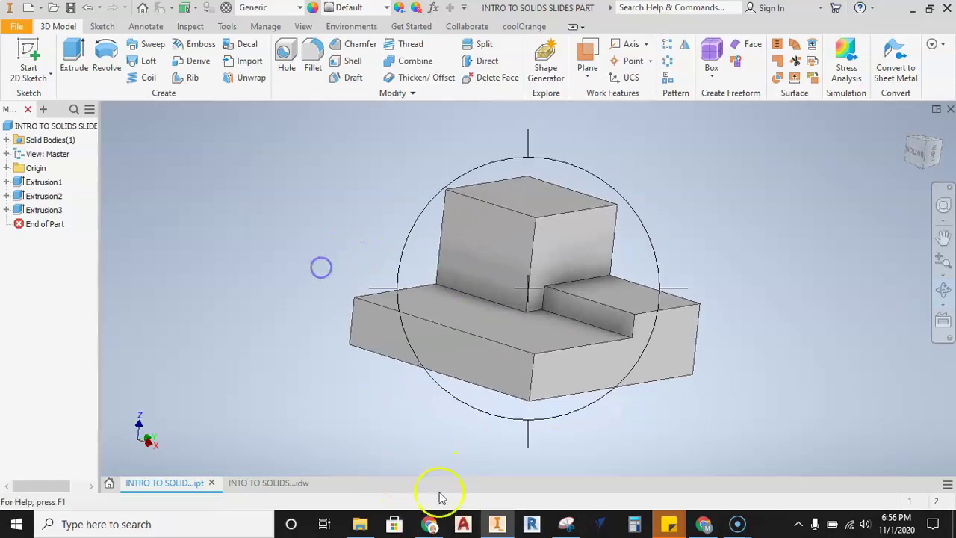
Step: Switch to the Solid Modeling presentation in Chrome to view the technical drawing slide, and return to Inventor
{"action": "left_click", "coordinate": [429, 523]}
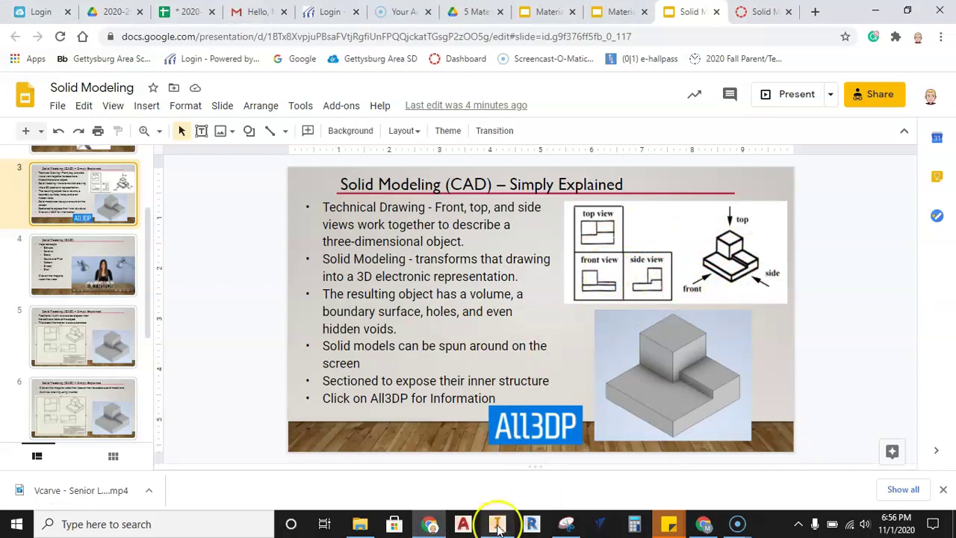
{"action": "mouse_move", "coordinate": [498, 526]}
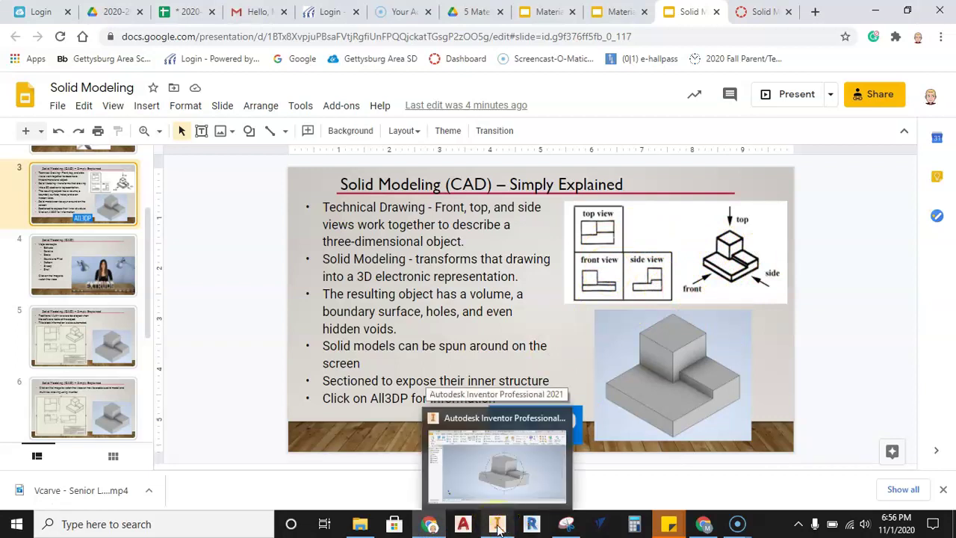
{"action": "left_click", "coordinate": [497, 524]}
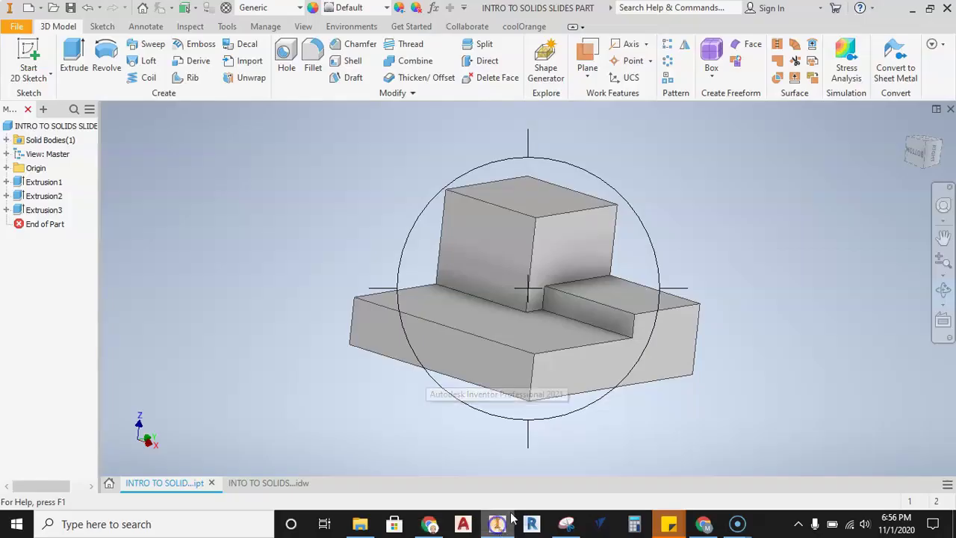
Step: Create a new part file from the Standard.ipt template in the en-US templates folder
{"action": "left_click", "coordinate": [18, 29]}
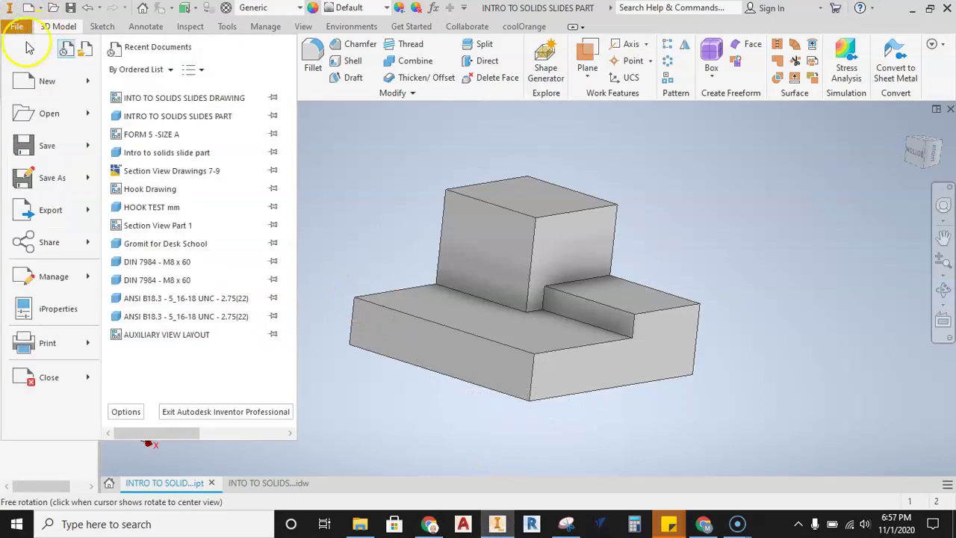
{"action": "left_click", "coordinate": [30, 81]}
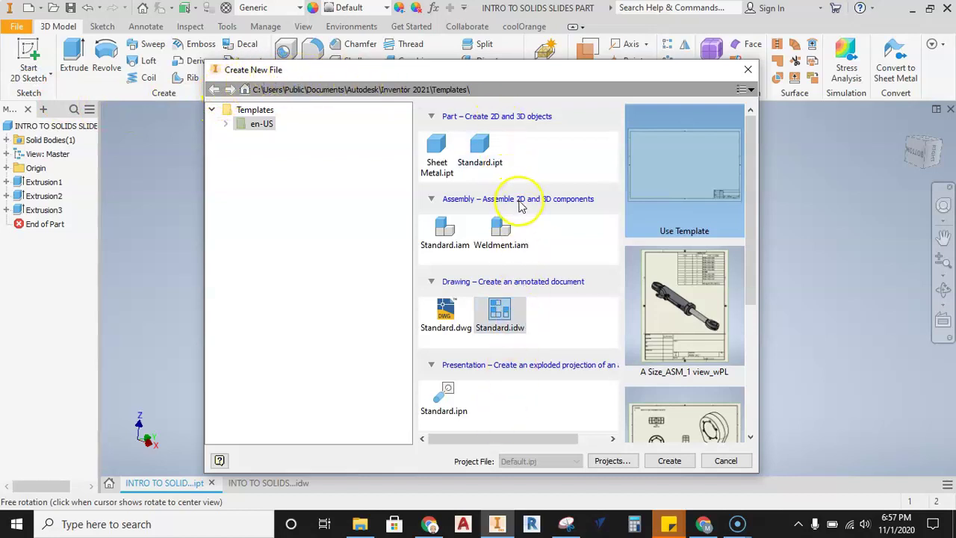
{"action": "left_click", "coordinate": [263, 125]}
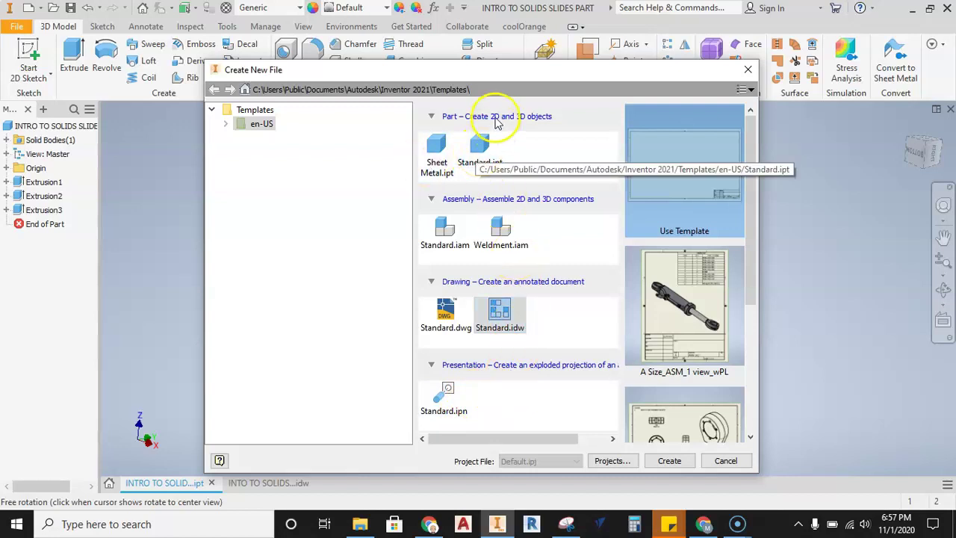
{"action": "left_click_drag", "start_coordinate": [496, 74], "coordinate": [483, 49]}
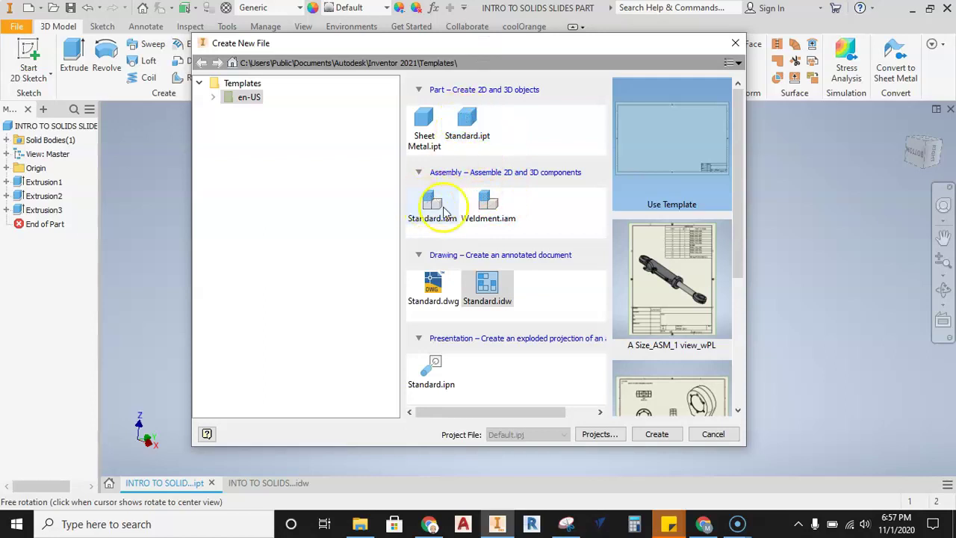
{"action": "left_click", "coordinate": [469, 126]}
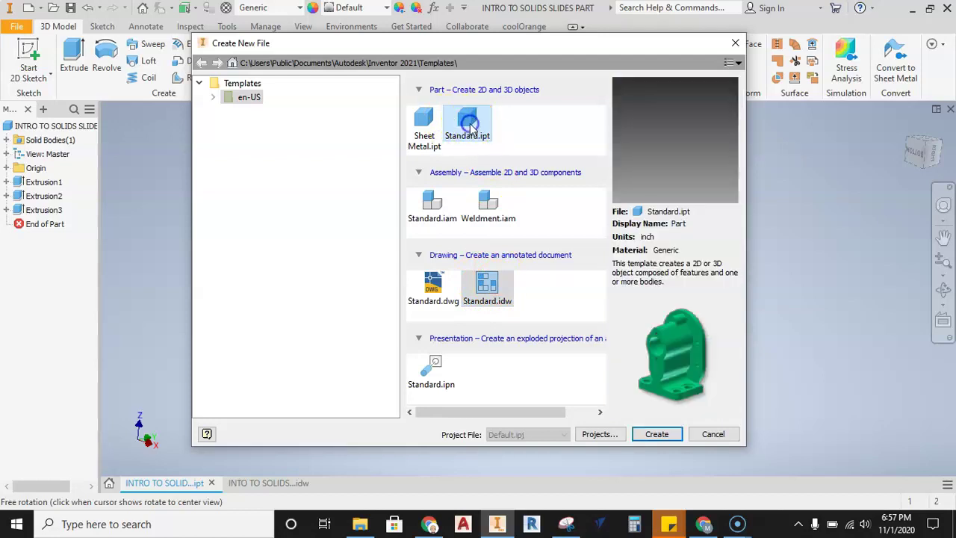
{"action": "left_click", "coordinate": [657, 434]}
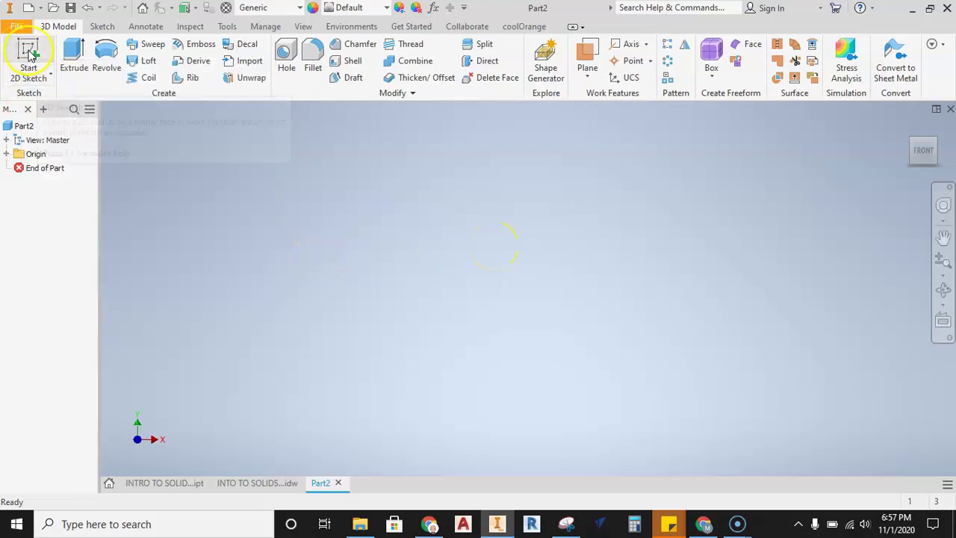
Step: Start a 2D sketch and orbit around the origin planes to examine how the three planes are oriented
{"action": "left_click", "coordinate": [30, 56]}
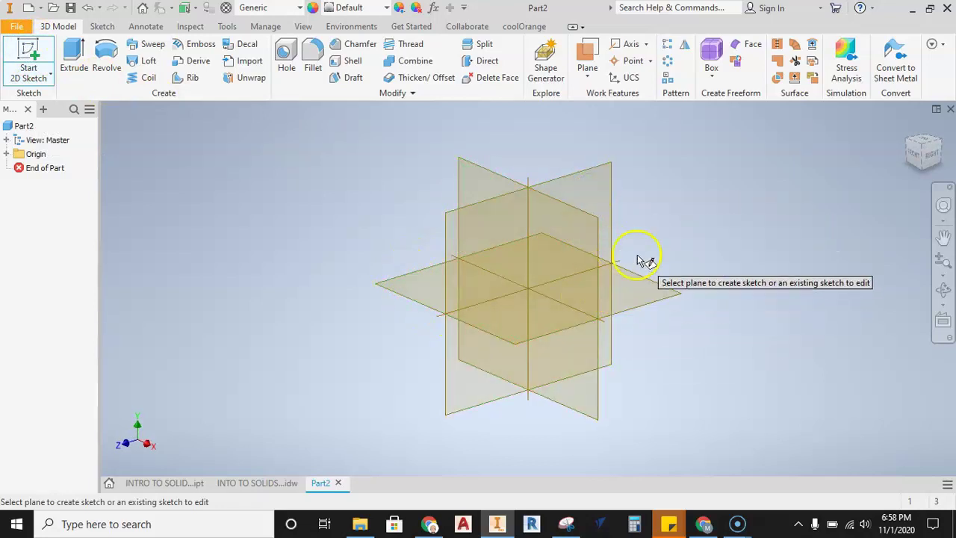
{"action": "key", "text": "F4"}
{"action": "left_click_drag", "start_coordinate": [537, 343], "coordinate": [799, 284]}
{"action": "left_click_drag", "start_coordinate": [731, 240], "coordinate": [619, 271]}
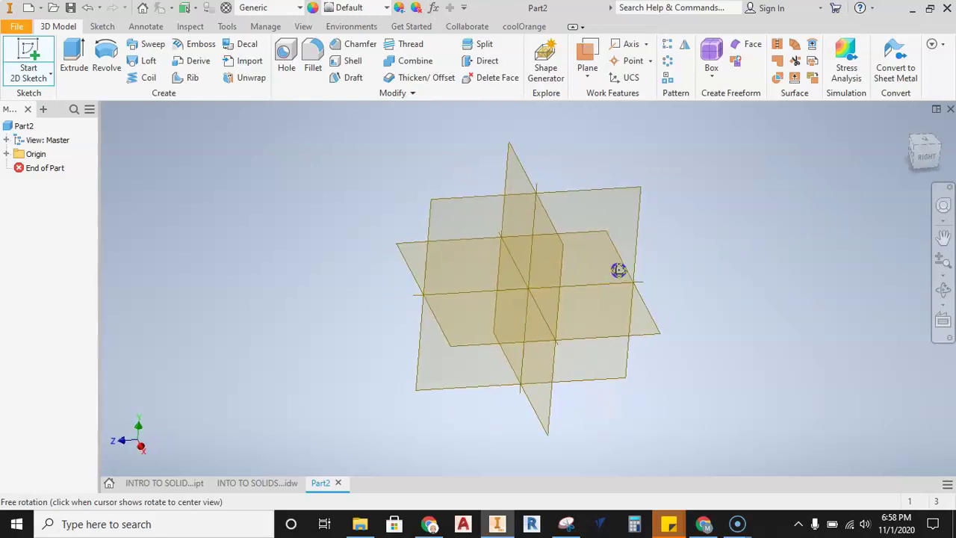
{"action": "left_click_drag", "start_coordinate": [940, 153], "coordinate": [801, 276]}
{"action": "left_click_drag", "start_coordinate": [586, 331], "coordinate": [755, 299]}
{"action": "left_click_drag", "start_coordinate": [592, 271], "coordinate": [663, 280]}
{"action": "left_click_drag", "start_coordinate": [742, 271], "coordinate": [588, 402]}
{"action": "left_click_drag", "start_coordinate": [520, 196], "coordinate": [710, 172]}
{"action": "left_click_drag", "start_coordinate": [654, 196], "coordinate": [700, 195]}
{"action": "left_click_drag", "start_coordinate": [547, 257], "coordinate": [693, 273]}
{"action": "mouse_move", "coordinate": [561, 273]}
{"action": "left_mouse_down"}
{"action": "mouse_move", "coordinate": [640, 309]}
{"action": "mouse_move", "coordinate": [590, 304]}
{"action": "mouse_move", "coordinate": [512, 160]}
{"action": "mouse_move", "coordinate": [457, 179]}
{"action": "left_mouse_up"}
{"action": "key", "text": "Escape"}
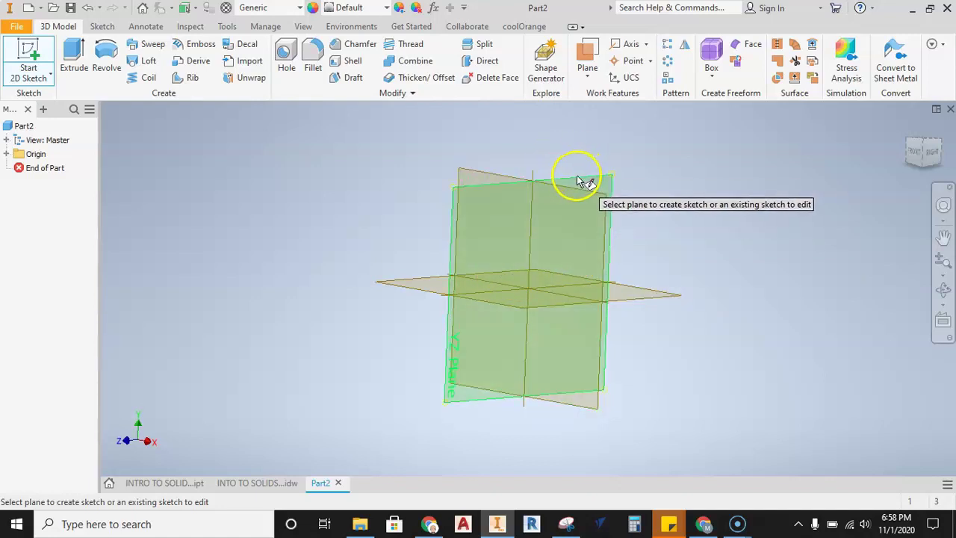
{"action": "scroll", "coordinate": [578, 187], "scroll_direction": "down", "scroll_amount": 3}
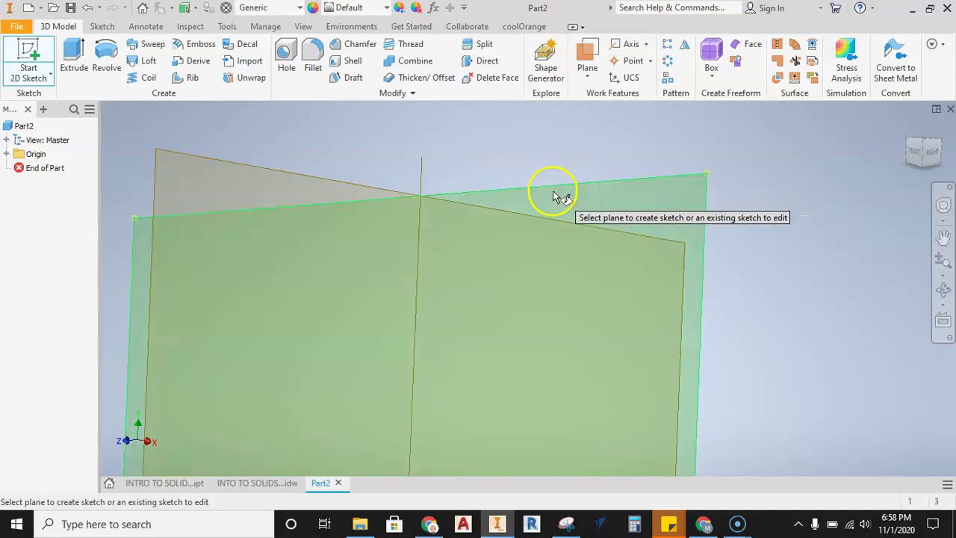
Step: Restart the 2D sketch and place it on the XY plane
{"action": "left_click", "coordinate": [28, 72]}
{"action": "left_click", "coordinate": [31, 97]}
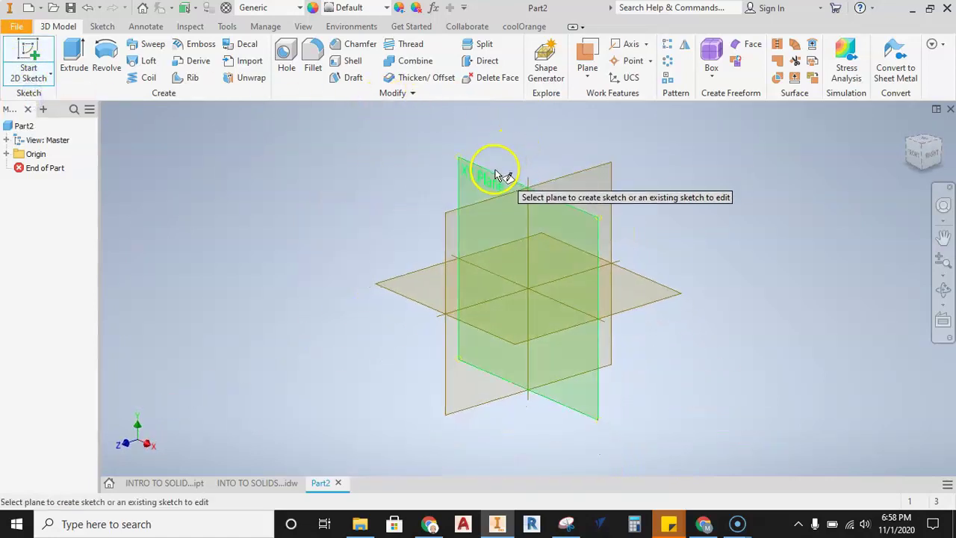
{"action": "left_click", "coordinate": [497, 176]}
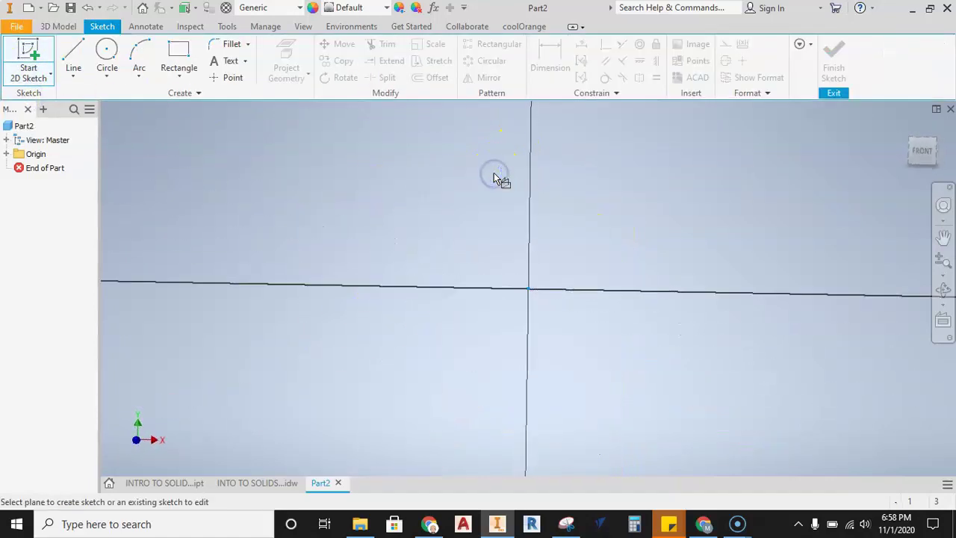
{"action": "scroll", "coordinate": [546, 266], "scroll_direction": "up", "scroll_amount": 1}
{"action": "mouse_move", "coordinate": [550, 264]}
{"action": "middle_mouse_down"}
{"action": "mouse_move", "coordinate": [527, 246]}
{"action": "mouse_move", "coordinate": [415, 260]}
{"action": "middle_mouse_up"}
{"action": "scroll", "coordinate": [425, 294], "scroll_direction": "up", "scroll_amount": 2}
{"action": "scroll", "coordinate": [430, 282], "scroll_direction": "down", "scroll_amount": 2}
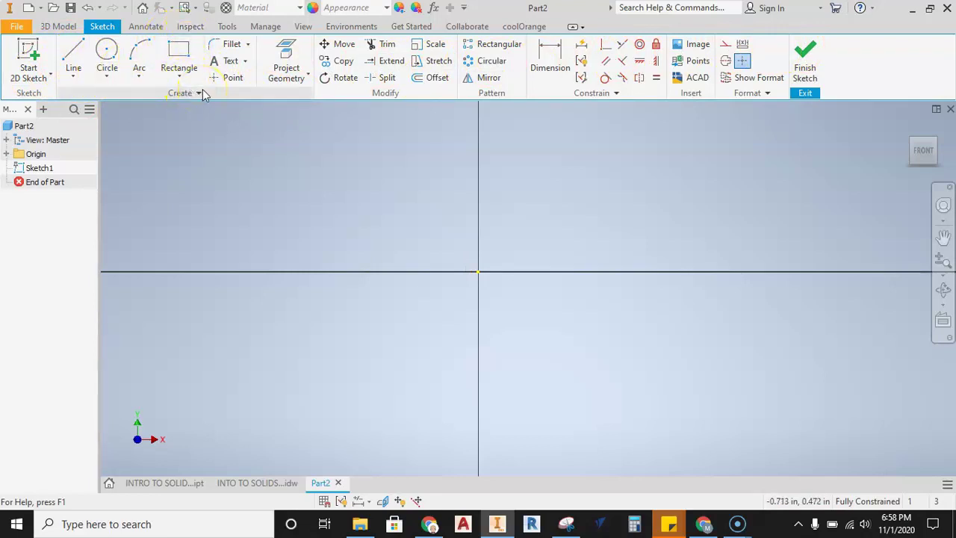
{"action": "scroll", "coordinate": [365, 207], "scroll_direction": "up", "scroll_amount": 3}
{"action": "scroll", "coordinate": [390, 213], "scroll_direction": "down", "scroll_amount": 3}
{"action": "middle_click_drag", "start_coordinate": [391, 214], "coordinate": [379, 238]}
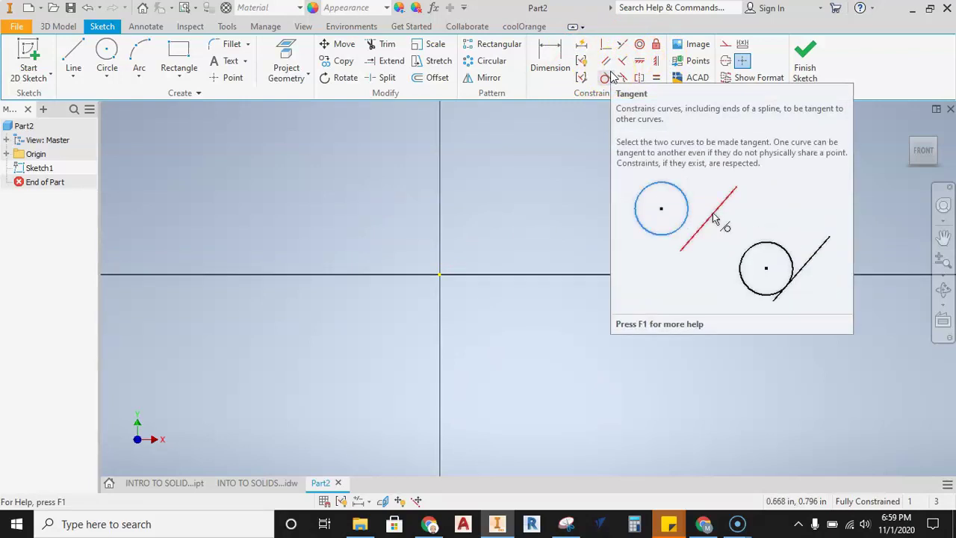
{"action": "mouse_move", "coordinate": [630, 96]}
{"action": "middle_mouse_down"}
{"action": "mouse_move", "coordinate": [540, 194]}
{"action": "mouse_move", "coordinate": [534, 267]}
{"action": "middle_mouse_up"}
{"action": "scroll", "coordinate": [541, 191], "scroll_direction": "down", "scroll_amount": 3}
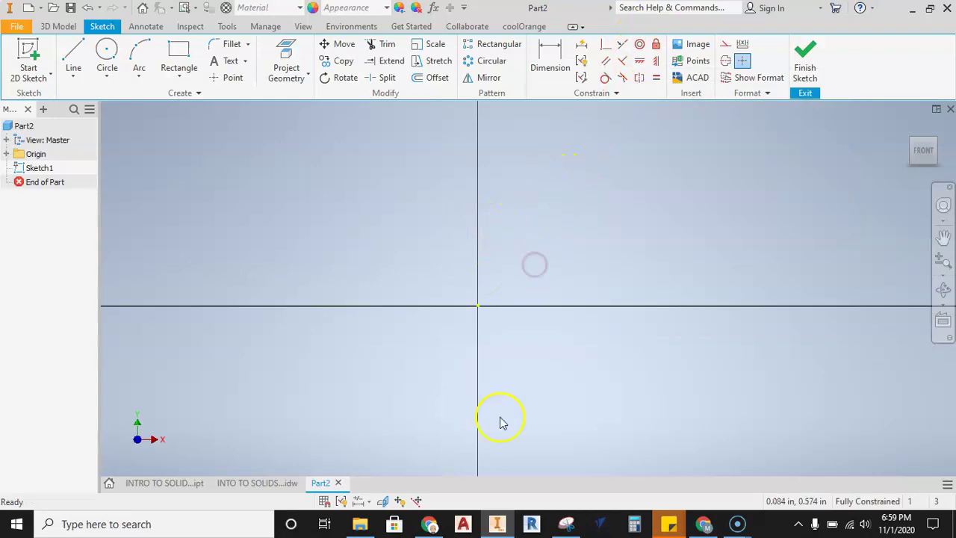
Step: Switch to the Solid Modeling presentation in Chrome, view slide 6 with the dimensioned multiview drawing, and return to Inventor
{"action": "left_click", "coordinate": [429, 523]}
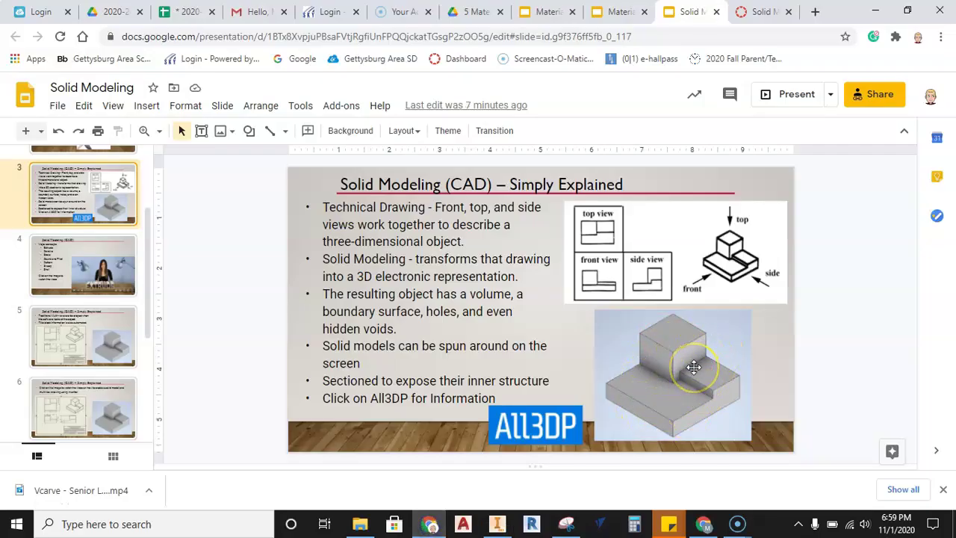
{"action": "left_click", "coordinate": [54, 411]}
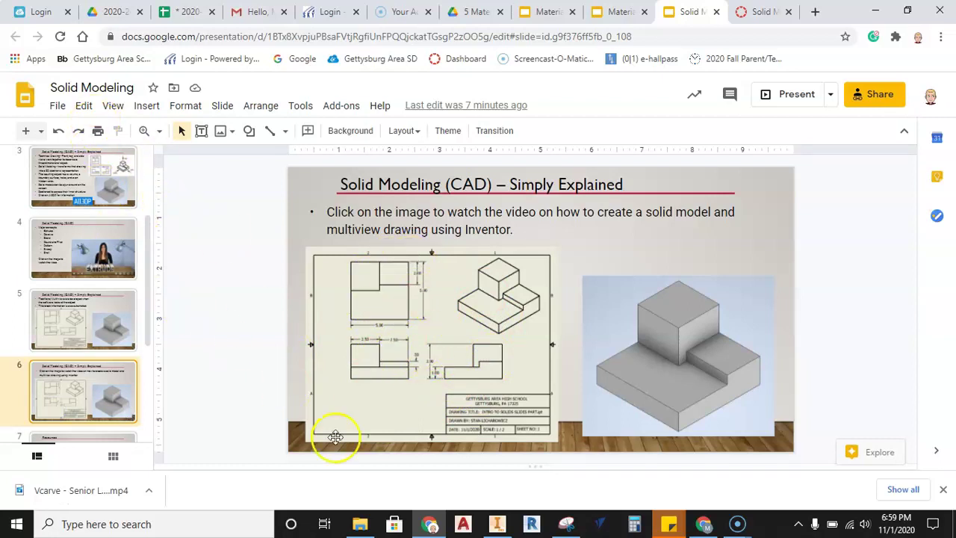
{"action": "left_click", "coordinate": [497, 523]}
Step: View the finished solids part and examine the dimensions on its multiview drawing sheet
{"action": "left_click", "coordinate": [166, 483]}
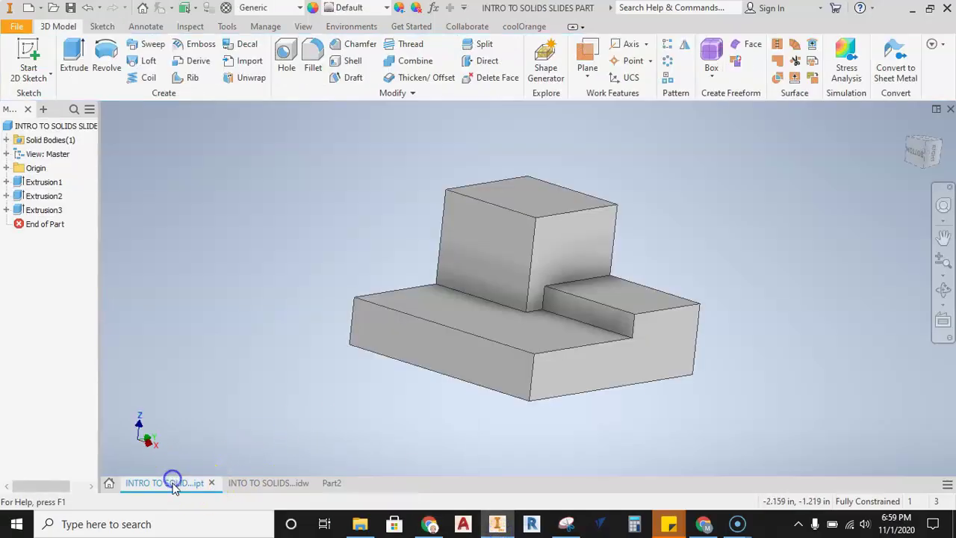
{"action": "left_click", "coordinate": [246, 483]}
{"action": "scroll", "coordinate": [526, 206], "scroll_direction": "down", "scroll_amount": 3}
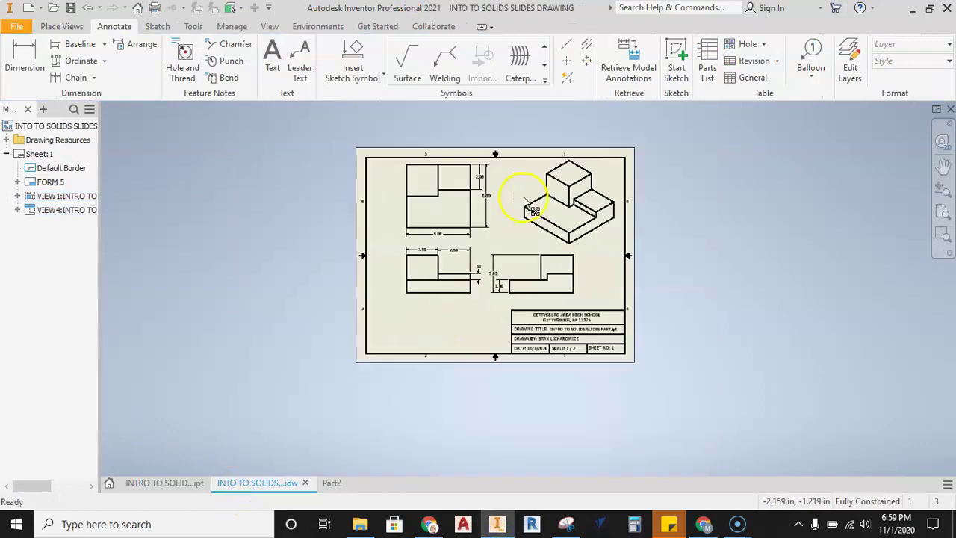
{"action": "scroll", "coordinate": [526, 205], "scroll_direction": "up", "scroll_amount": 5}
{"action": "scroll", "coordinate": [224, 320], "scroll_direction": "down", "scroll_amount": 2}
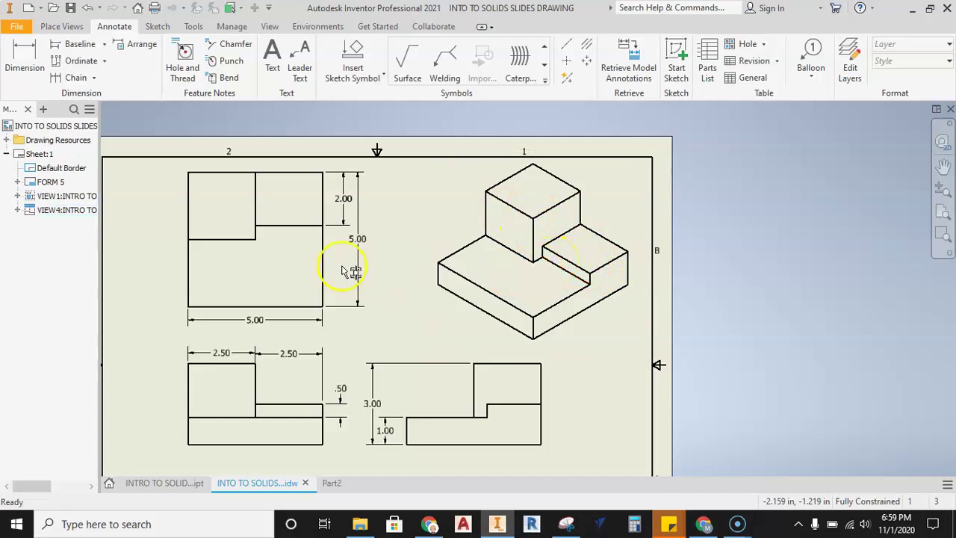
{"action": "left_click", "coordinate": [728, 234]}
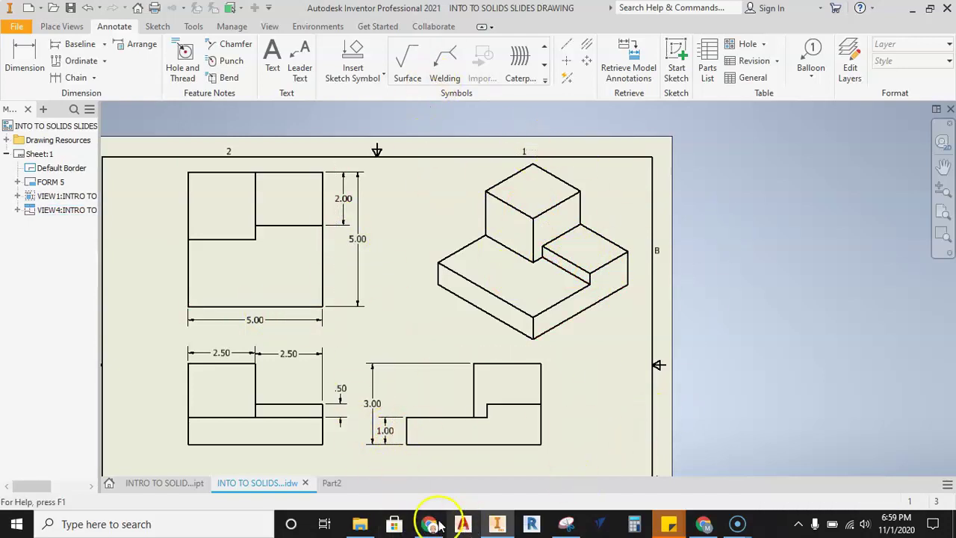
Step: Return to the open sketch in Part2
{"action": "left_click", "coordinate": [332, 483]}
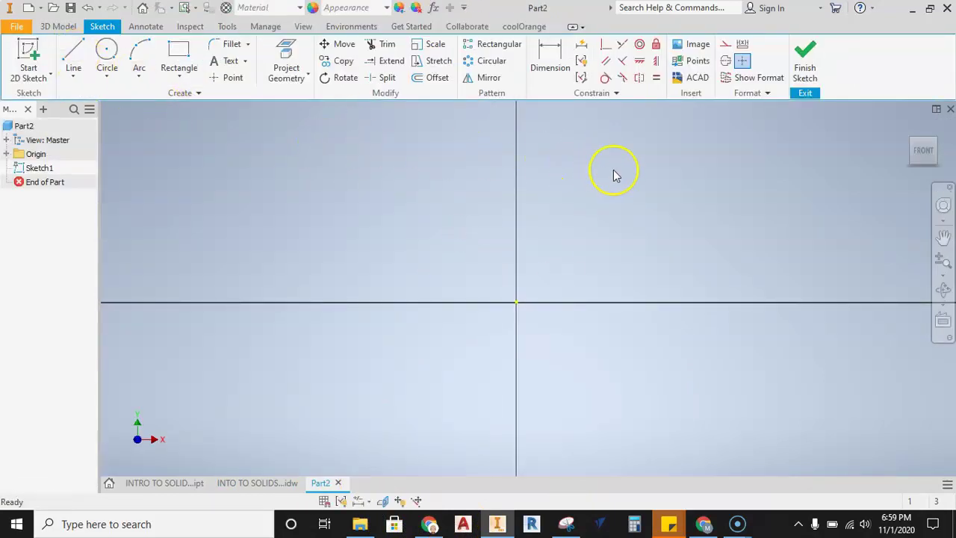
{"action": "scroll", "coordinate": [284, 207], "scroll_direction": "down", "scroll_amount": 3}
{"action": "scroll", "coordinate": [290, 207], "scroll_direction": "up", "scroll_amount": 3}
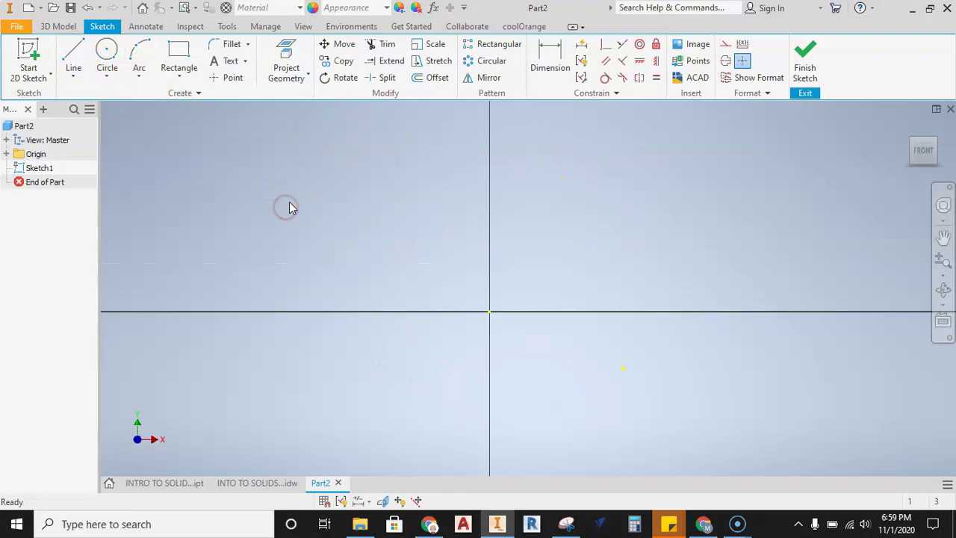
Step: Draw three connected sides of a square with the Line tool, making the top and right sides 5 in long, and delete them
{"action": "left_click", "coordinate": [65, 50]}
{"action": "left_click", "coordinate": [339, 147]}
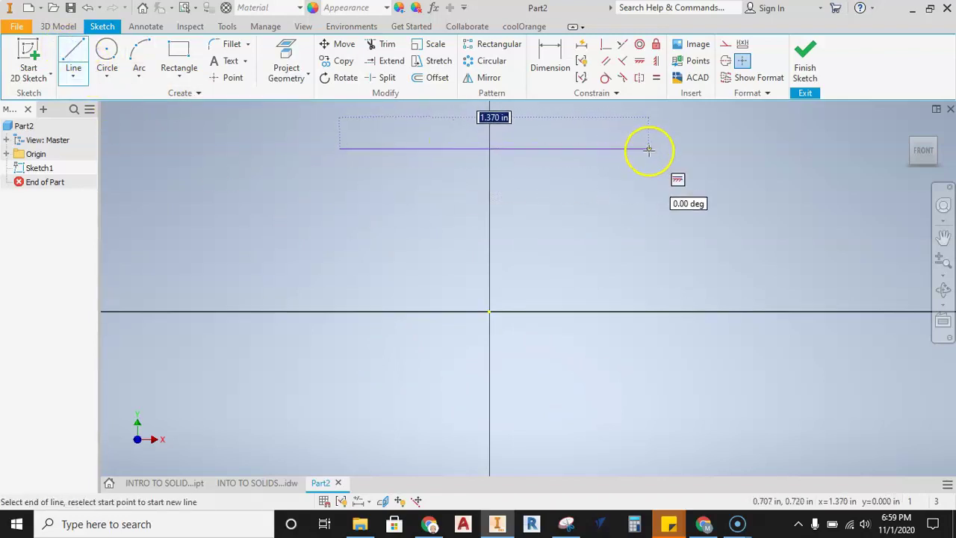
{"action": "key", "text": "Return"}
{"action": "scroll", "coordinate": [676, 180], "scroll_direction": "down", "scroll_amount": 4}
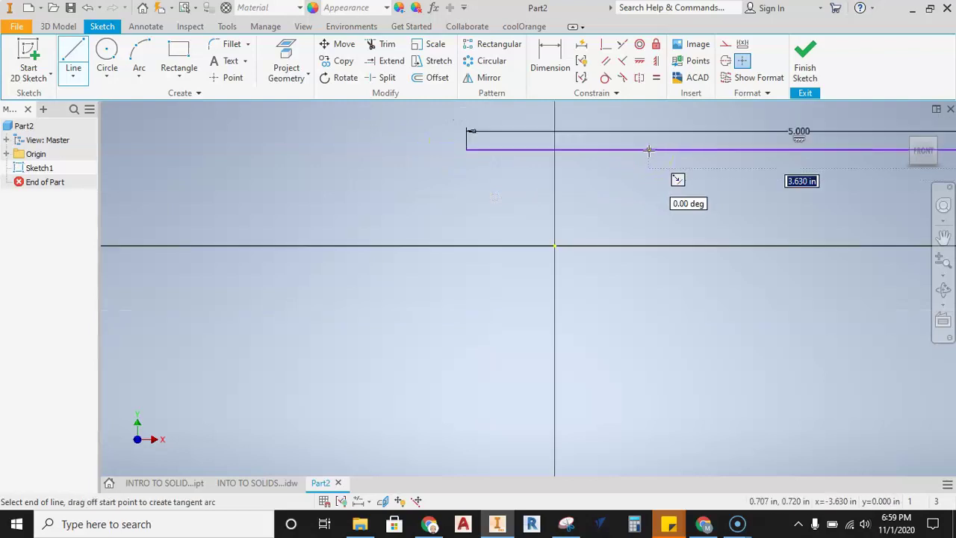
{"action": "middle_click_drag", "start_coordinate": [757, 256], "coordinate": [487, 241]}
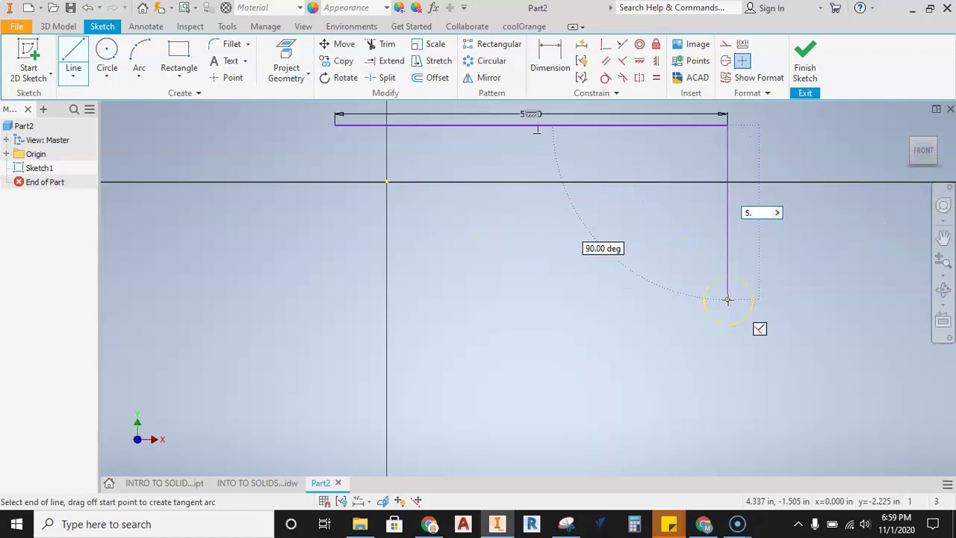
{"action": "type", "text": "5"}
{"action": "key", "text": "Return"}
{"action": "scroll", "coordinate": [461, 299], "scroll_direction": "down", "scroll_amount": 1}
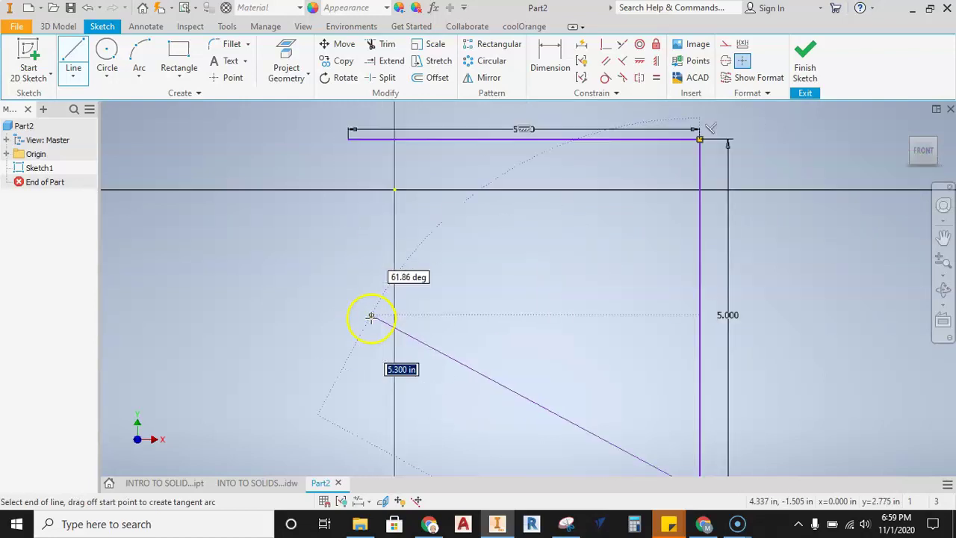
{"action": "scroll", "coordinate": [330, 374], "scroll_direction": "down", "scroll_amount": 3}
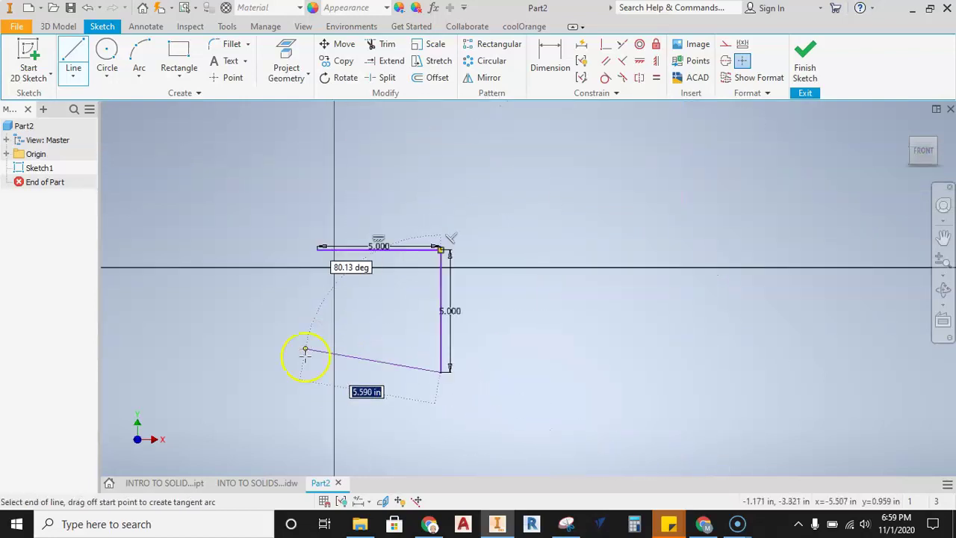
{"action": "left_click", "coordinate": [304, 370]}
{"action": "key", "text": "Escape"}
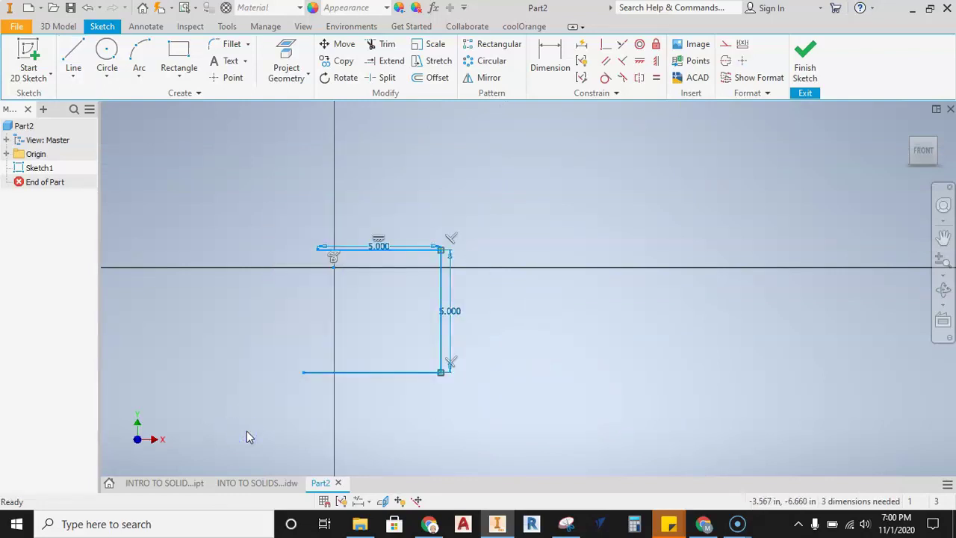
{"action": "key", "text": "Delete"}
Step: Draw a two-point rectangle 5 in wide and 5 in high in the sketch
{"action": "left_click", "coordinate": [180, 49]}
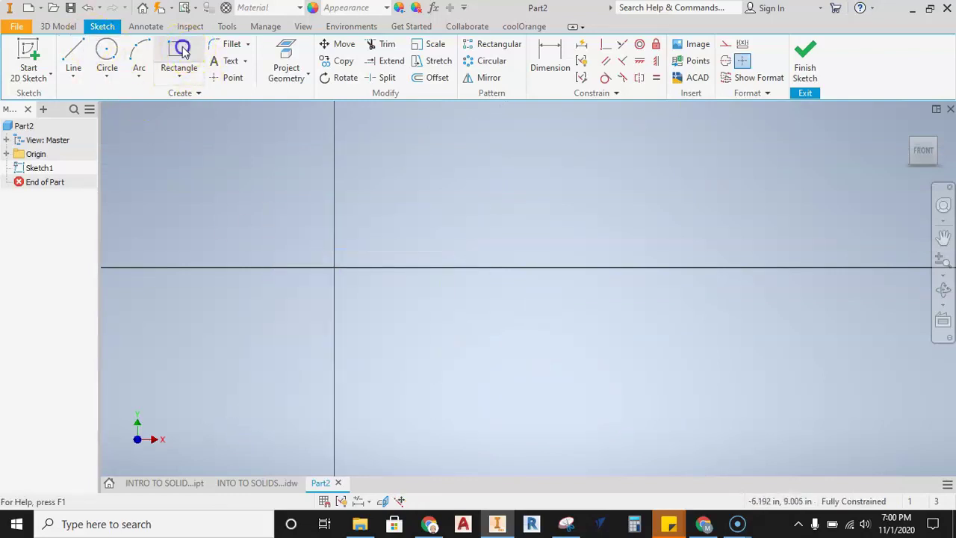
{"action": "left_click", "coordinate": [249, 165]}
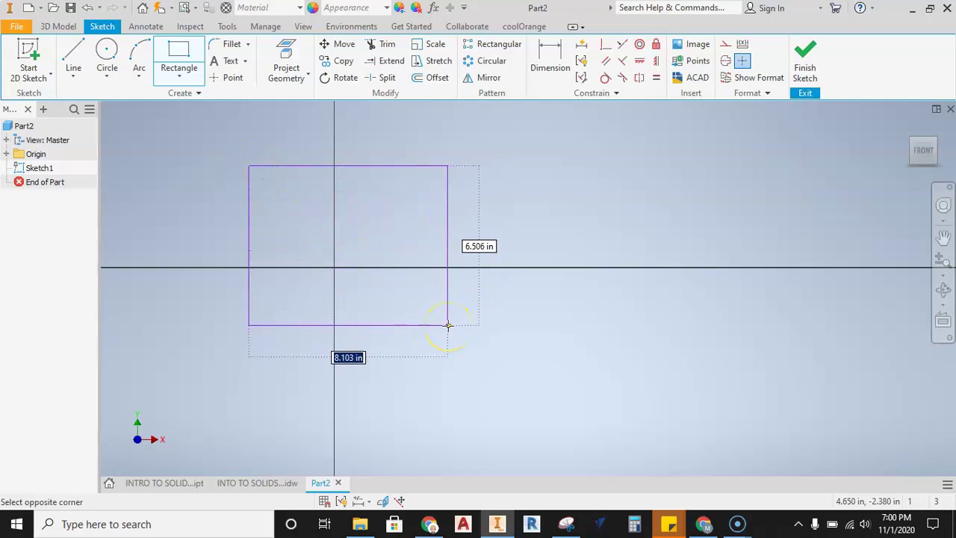
{"action": "key", "text": "Tab"}
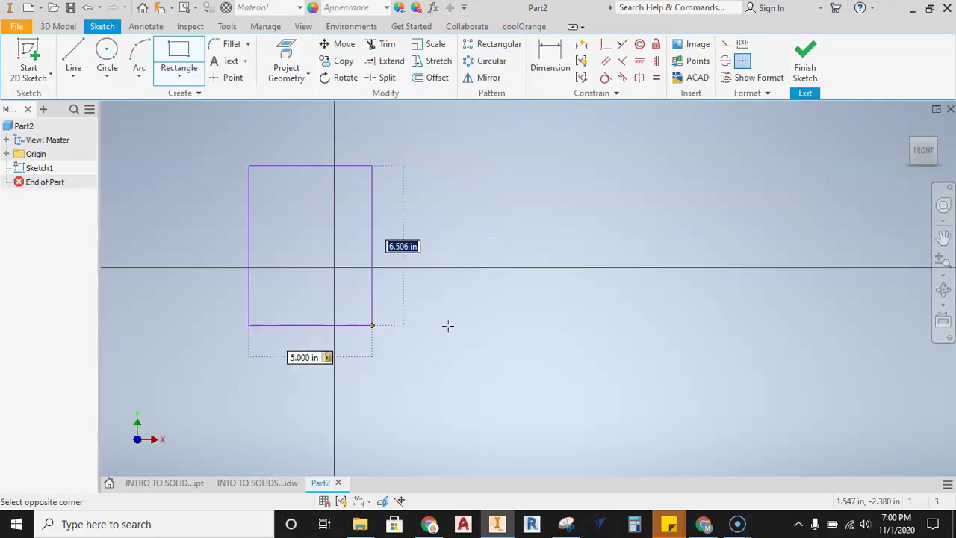
{"action": "type", "text": "5"}
{"action": "key", "text": "Return"}
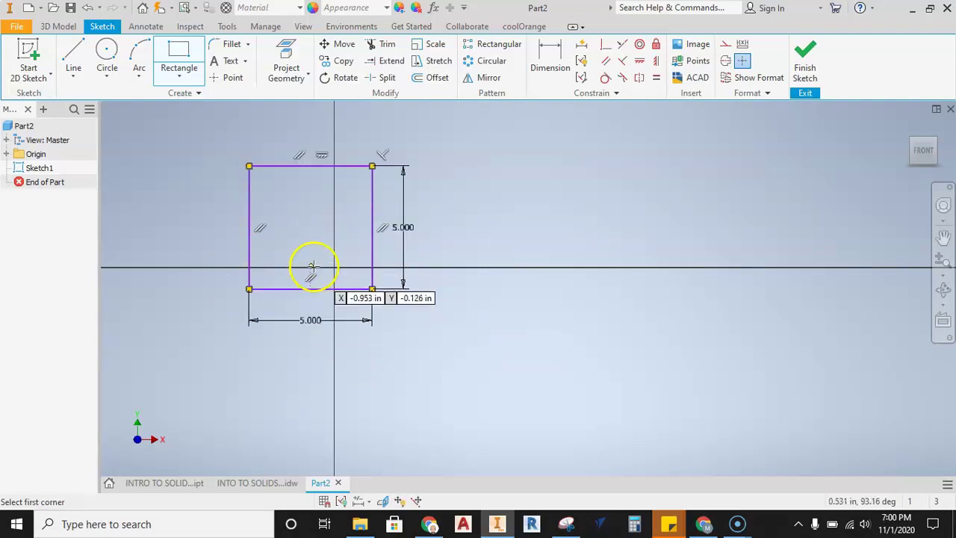
{"action": "scroll", "coordinate": [312, 267], "scroll_direction": "up", "scroll_amount": 2}
{"action": "scroll", "coordinate": [384, 260], "scroll_direction": "down", "scroll_amount": 3}
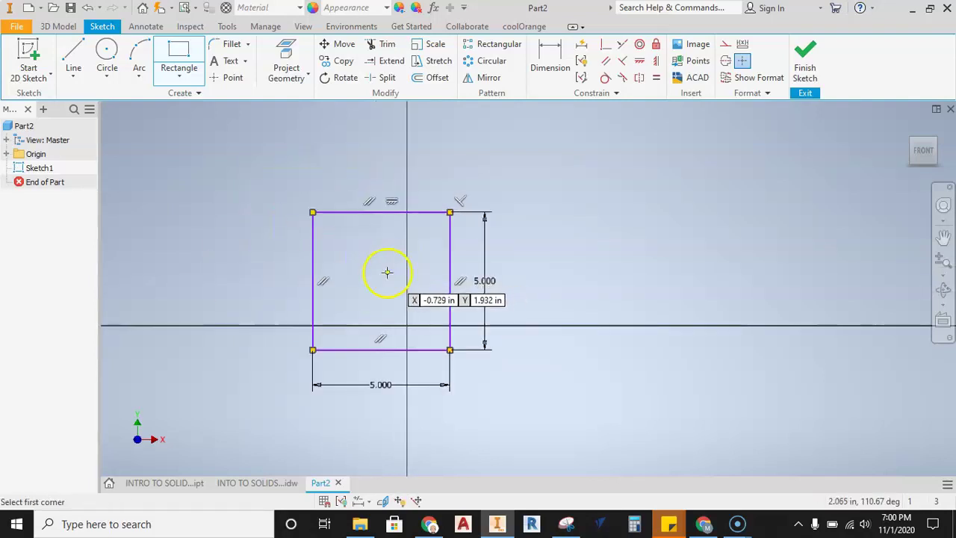
{"action": "middle_click_drag", "start_coordinate": [387, 272], "coordinate": [424, 278]}
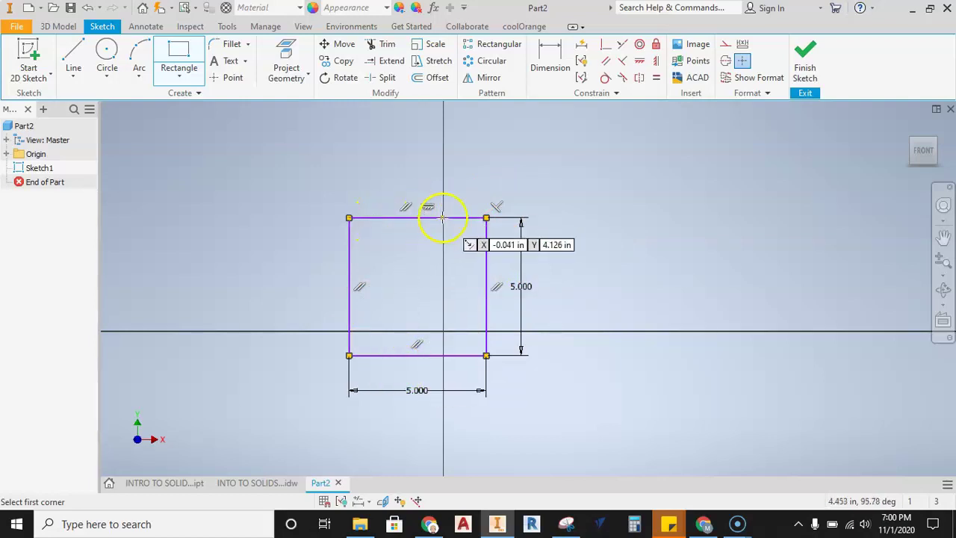
{"action": "key", "text": "Escape"}
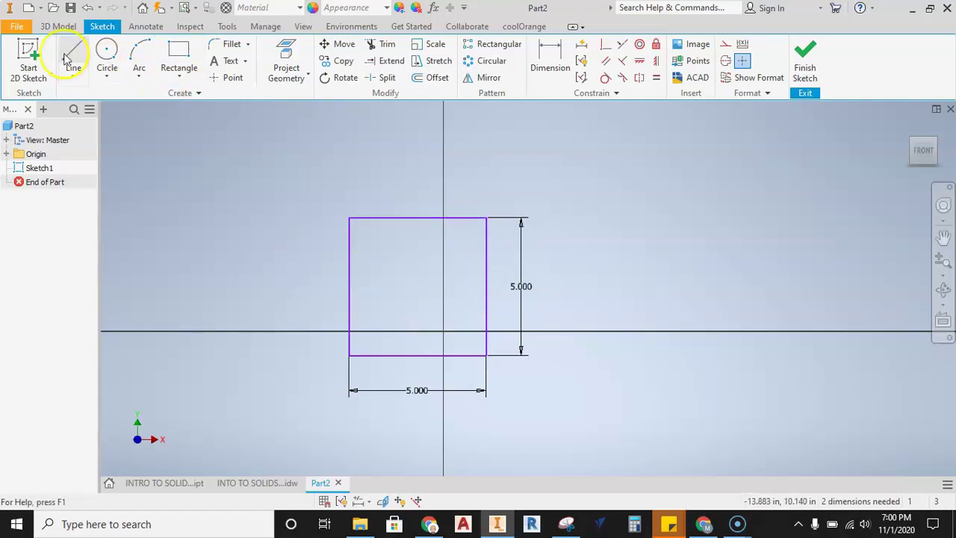
Step: Examine the geometric constraints on each of the four sides of the square
{"action": "left_click", "coordinate": [468, 219]}
{"action": "scroll", "coordinate": [448, 217], "scroll_direction": "up", "scroll_amount": 4}
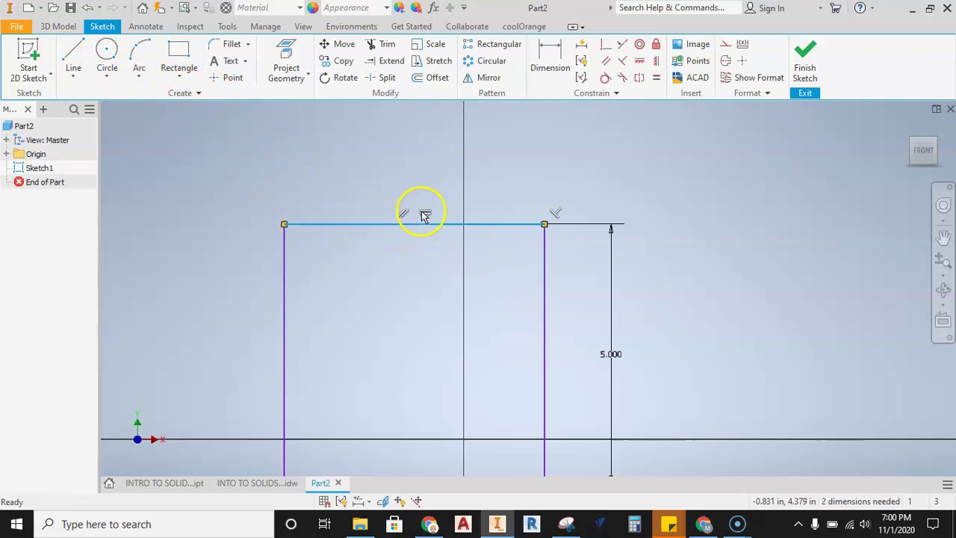
{"action": "scroll", "coordinate": [403, 227], "scroll_direction": "down", "scroll_amount": 2}
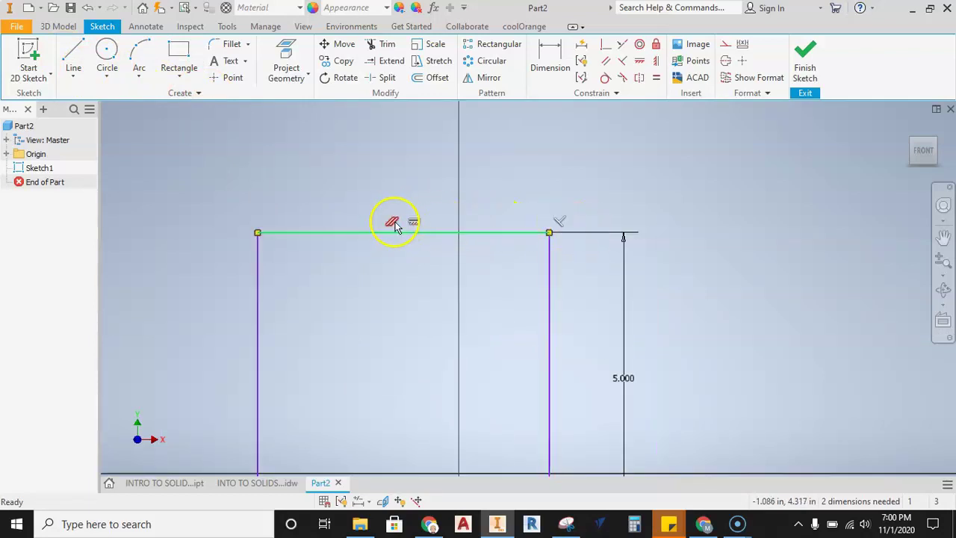
{"action": "middle_click_drag", "start_coordinate": [469, 304], "coordinate": [550, 253]}
{"action": "key", "text": "Escape"}
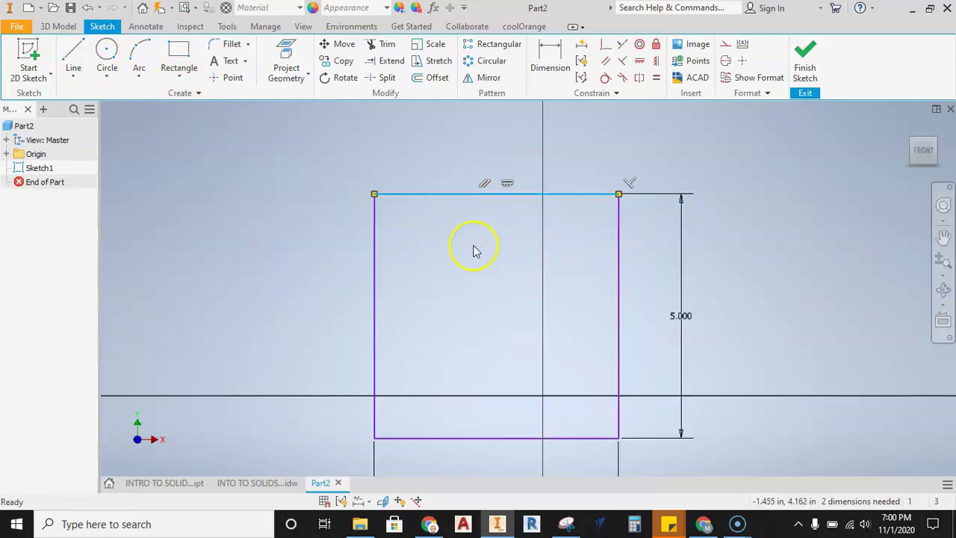
{"action": "left_click", "coordinate": [516, 281]}
{"action": "left_click", "coordinate": [619, 297]}
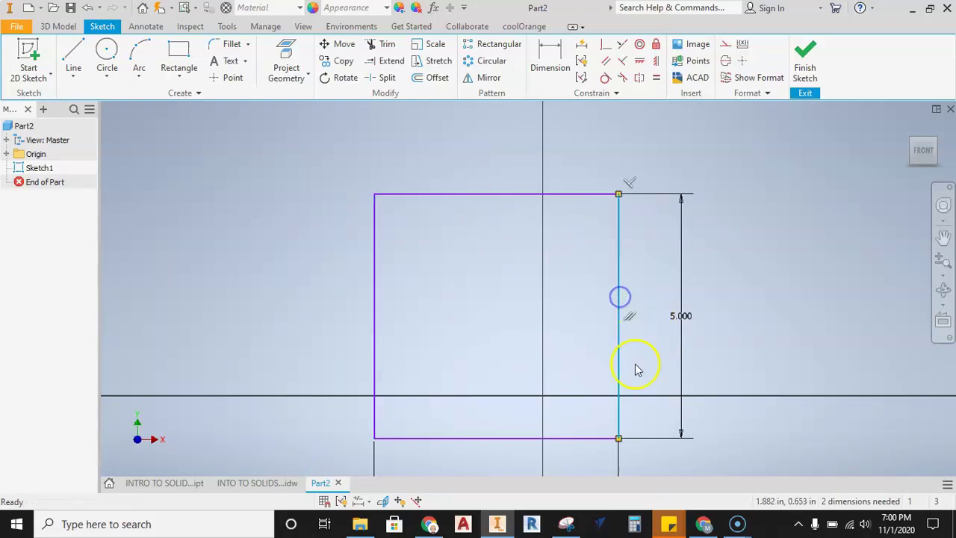
{"action": "left_click", "coordinate": [504, 328]}
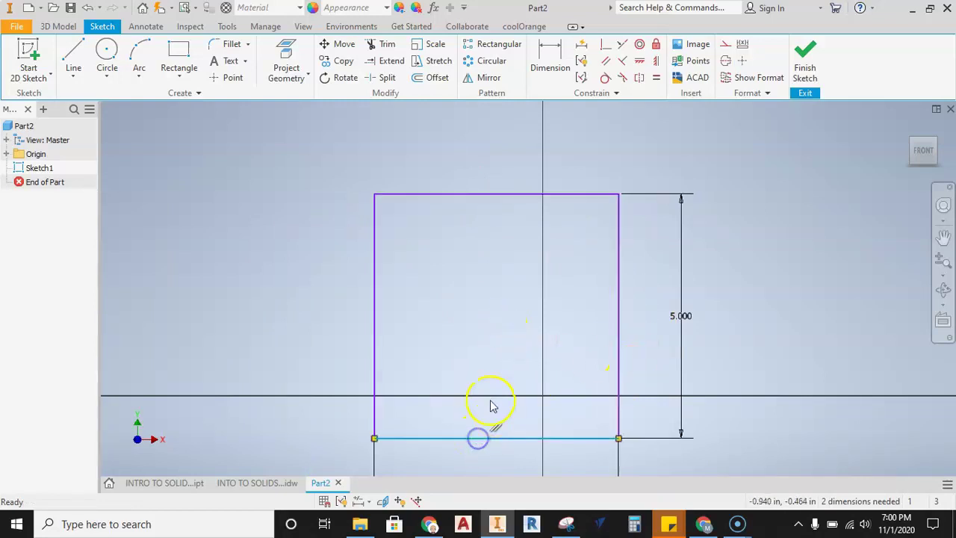
{"action": "left_click", "coordinate": [375, 319]}
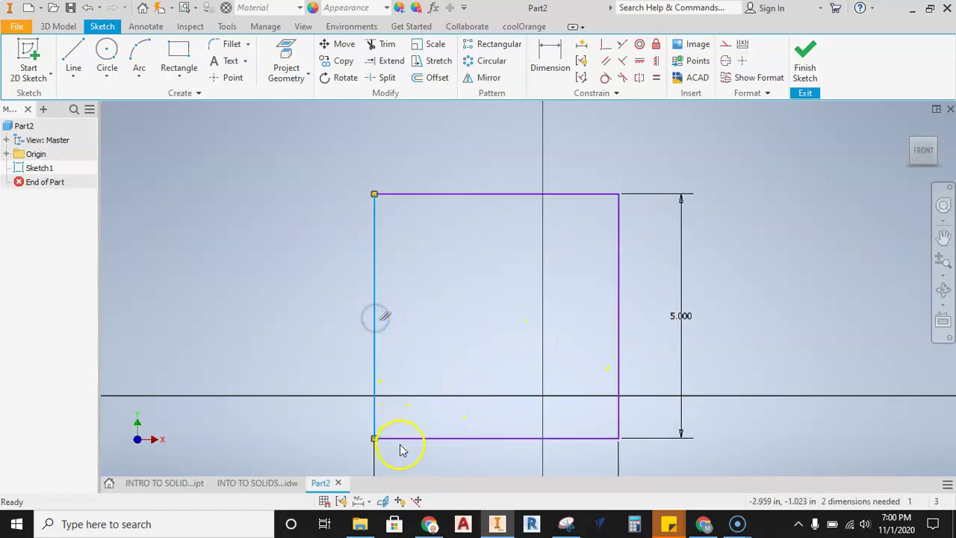
{"action": "left_click", "coordinate": [456, 299]}
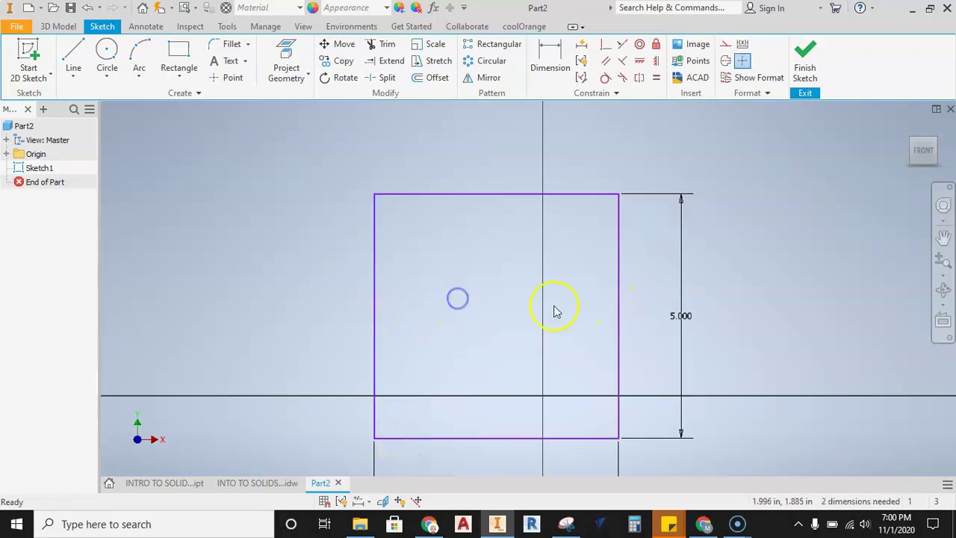
{"action": "scroll", "coordinate": [478, 282], "scroll_direction": "up", "scroll_amount": 3}
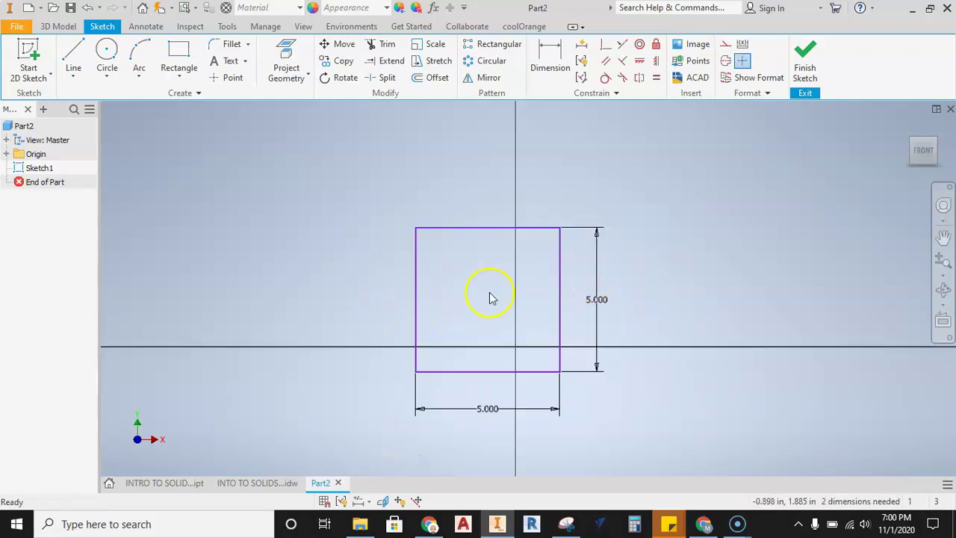
{"action": "middle_click_drag", "start_coordinate": [491, 297], "coordinate": [414, 273]}
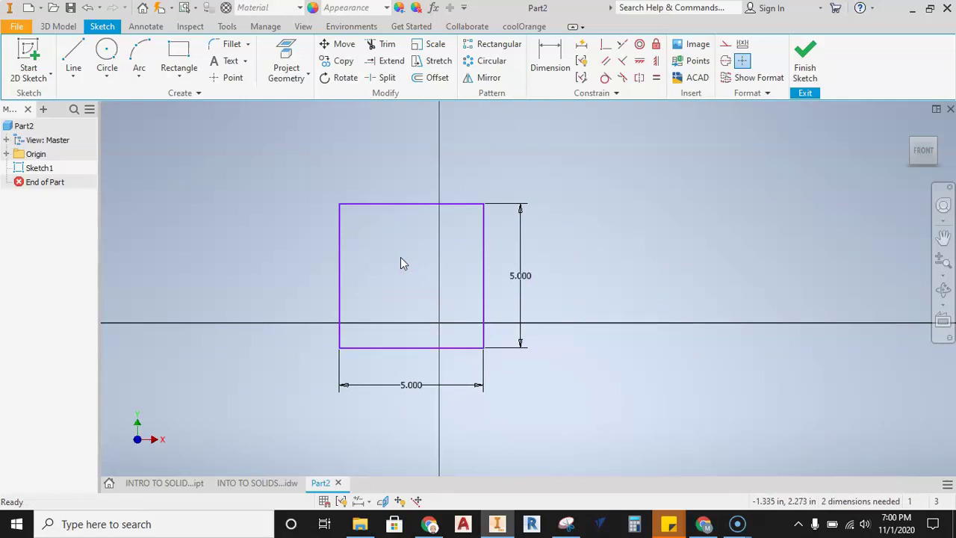
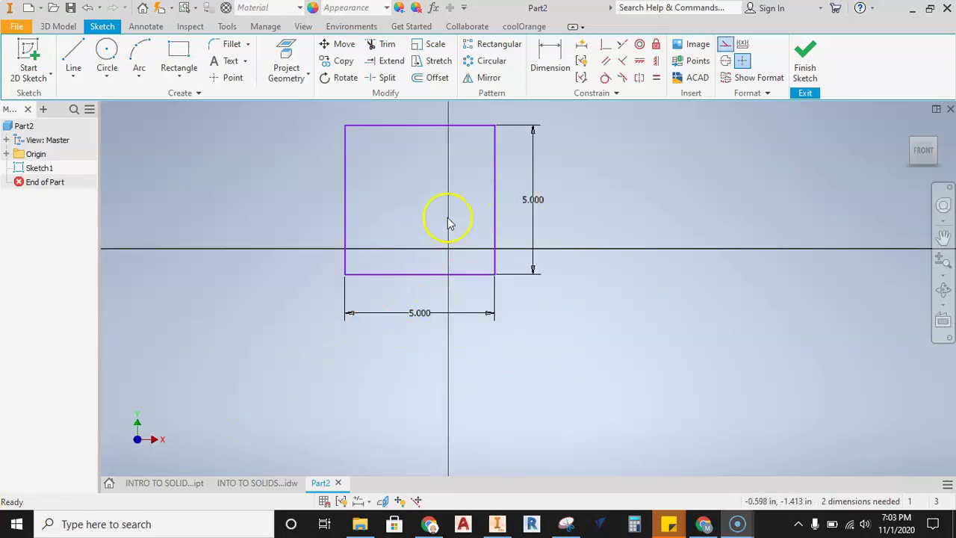
Step: Draw a trial circle to the left of the square and delete it
{"action": "middle_click_drag", "start_coordinate": [429, 180], "coordinate": [433, 226]}
{"action": "scroll", "coordinate": [433, 226], "scroll_direction": "up", "scroll_amount": 3}
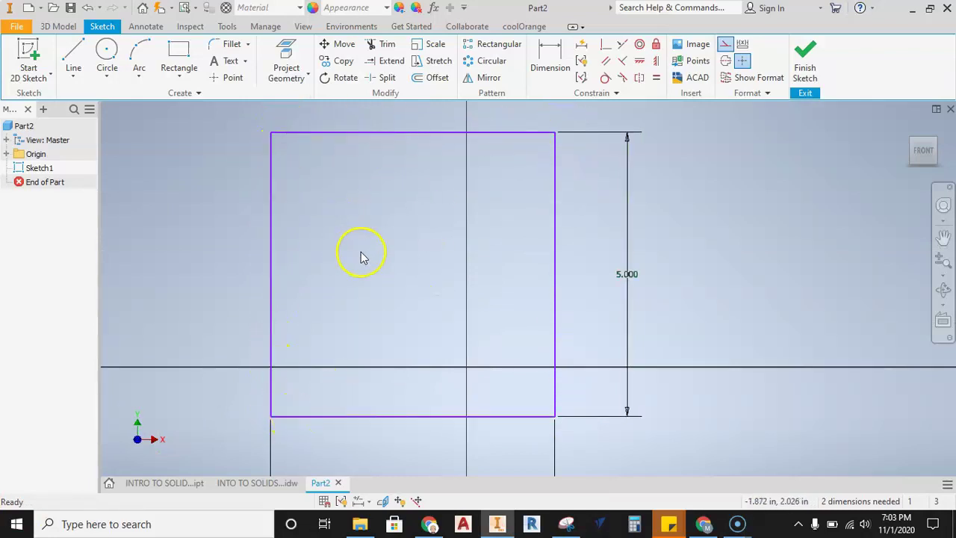
{"action": "scroll", "coordinate": [363, 252], "scroll_direction": "down", "scroll_amount": 3}
{"action": "middle_click_drag", "start_coordinate": [363, 251], "coordinate": [395, 239]}
{"action": "left_click", "coordinate": [106, 51]}
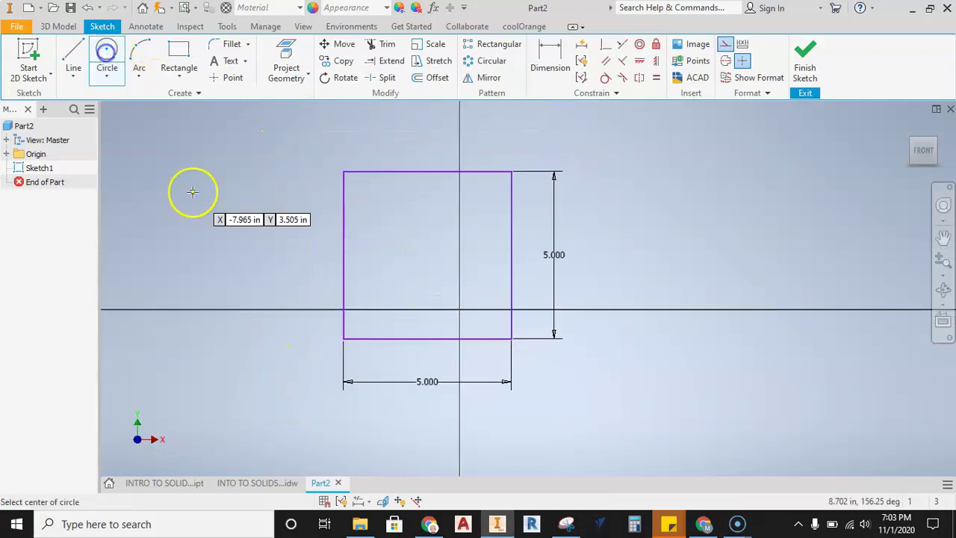
{"action": "middle_click_drag", "start_coordinate": [193, 192], "coordinate": [362, 213]}
{"action": "left_click", "coordinate": [250, 196]}
{"action": "left_click", "coordinate": [285, 241]}
{"action": "key", "text": "Escape"}
{"action": "left_click_drag", "start_coordinate": [326, 129], "coordinate": [247, 191]}
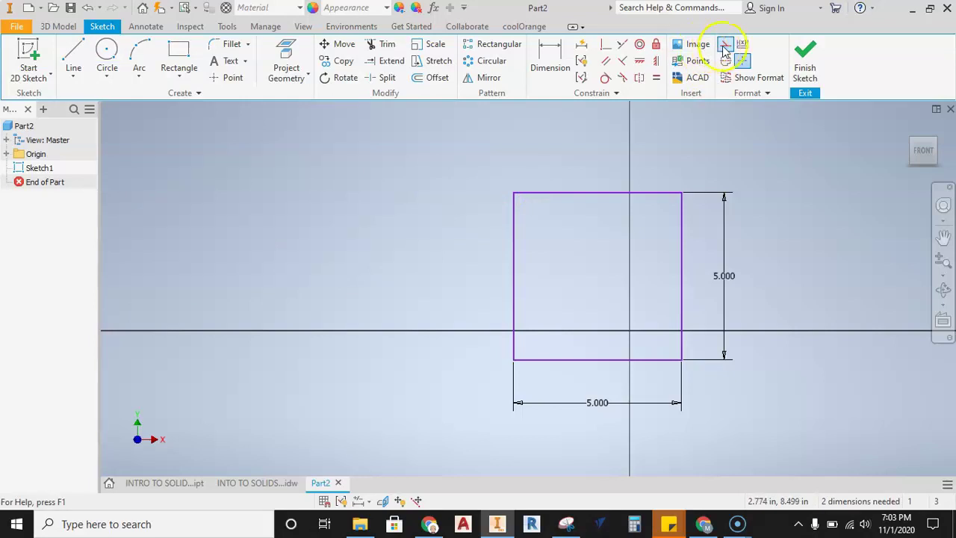
Step: Turn off construction mode and finish the base sketch
{"action": "middle_click_drag", "start_coordinate": [620, 175], "coordinate": [504, 170]}
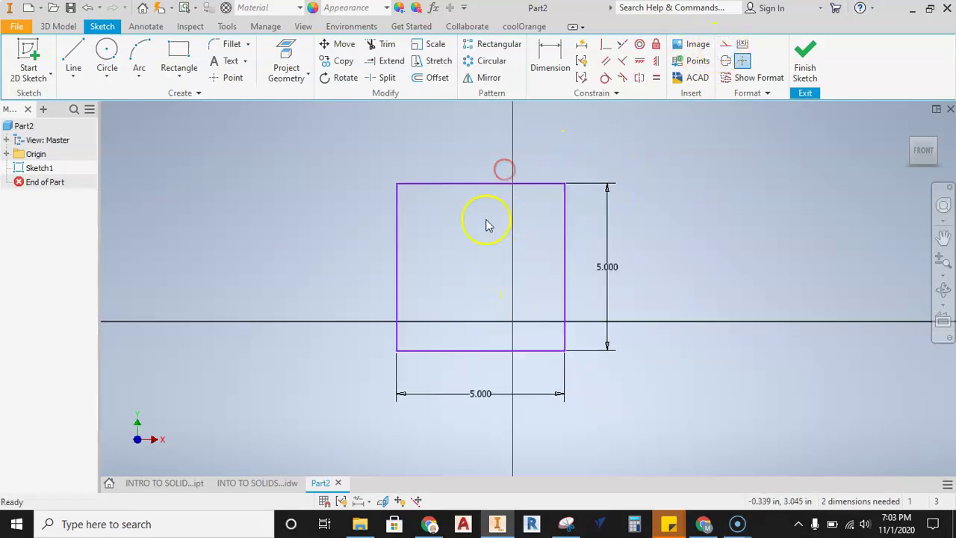
{"action": "left_click", "coordinate": [802, 65]}
{"action": "left_click", "coordinate": [486, 292]}
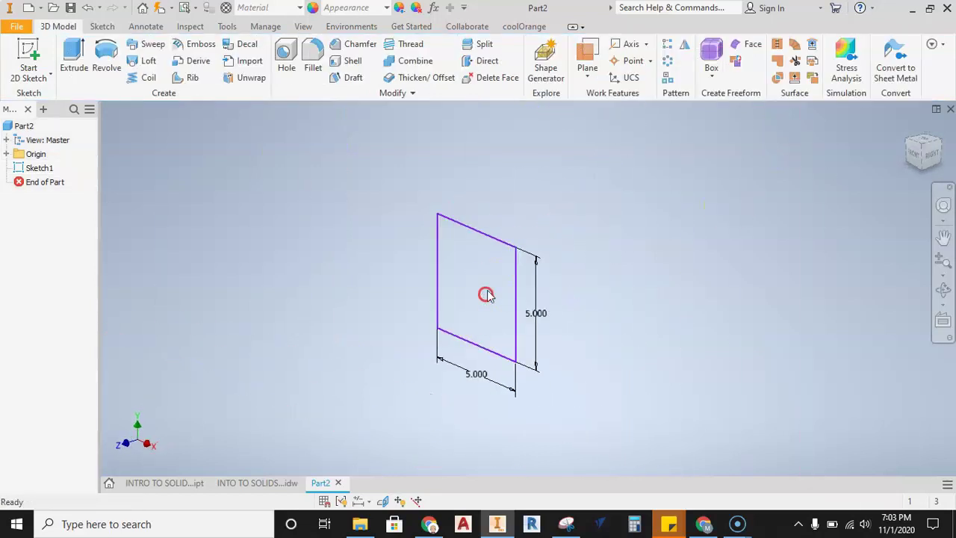
Step: Start extruding the square, check the base thickness on the multiview drawing sheet, and cancel the extrusion
{"action": "left_click", "coordinate": [73, 54]}
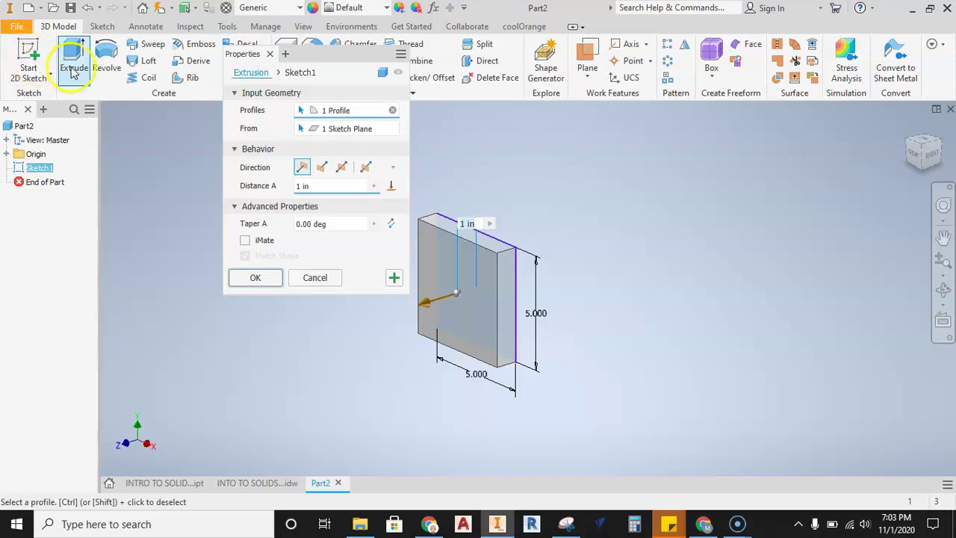
{"action": "left_click", "coordinate": [465, 256]}
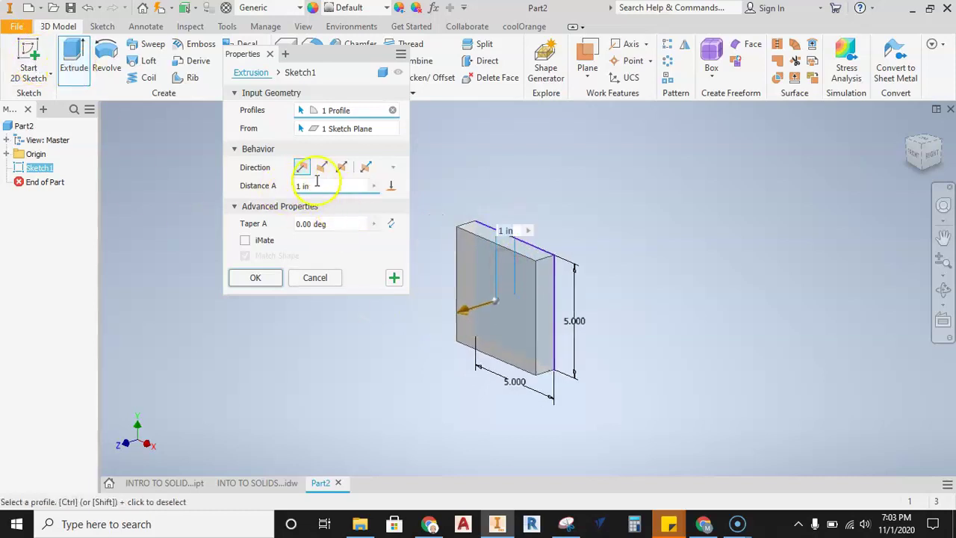
{"action": "left_click", "coordinate": [246, 482]}
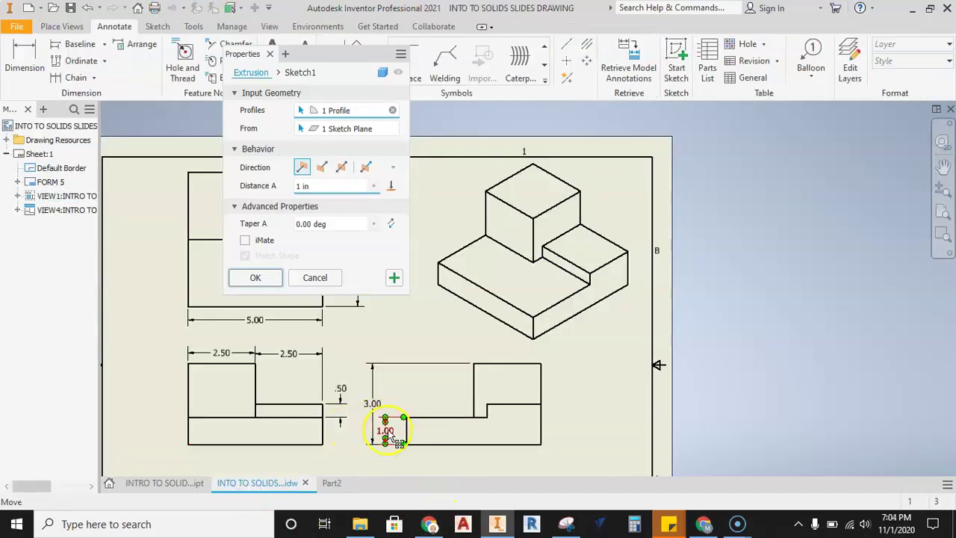
{"action": "left_click", "coordinate": [310, 278]}
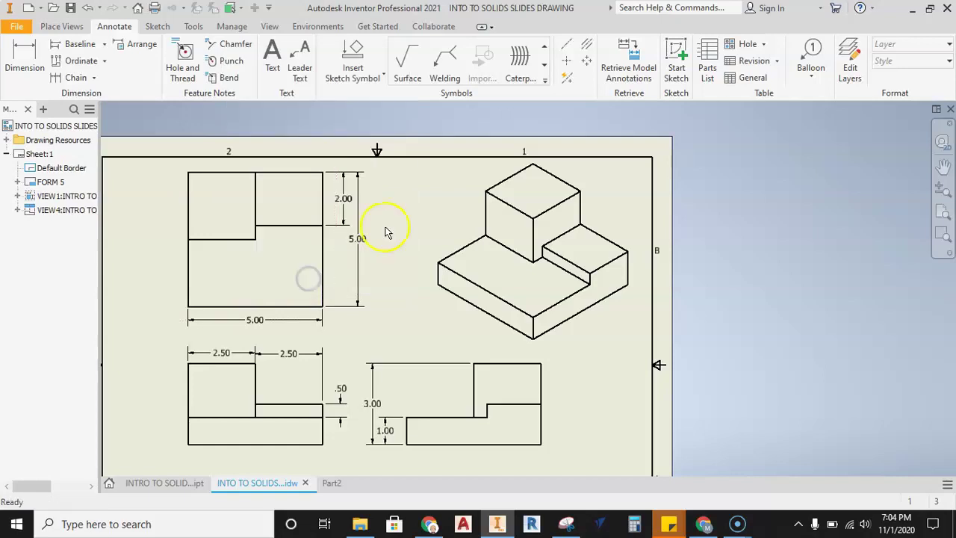
Step: Return to Part2 and extrude the square profile 1 in to form the base
{"action": "left_click", "coordinate": [335, 481]}
{"action": "left_click", "coordinate": [73, 56]}
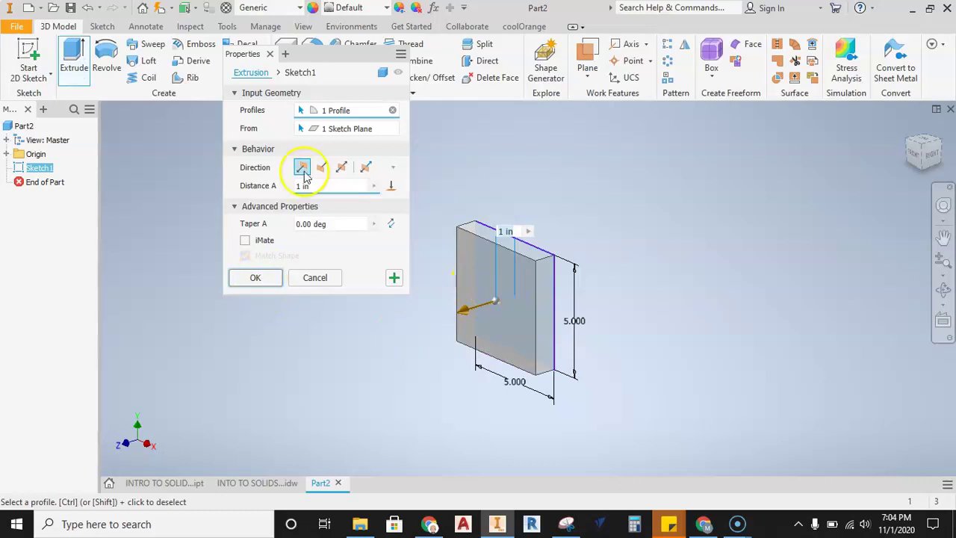
{"action": "left_click", "coordinate": [256, 277]}
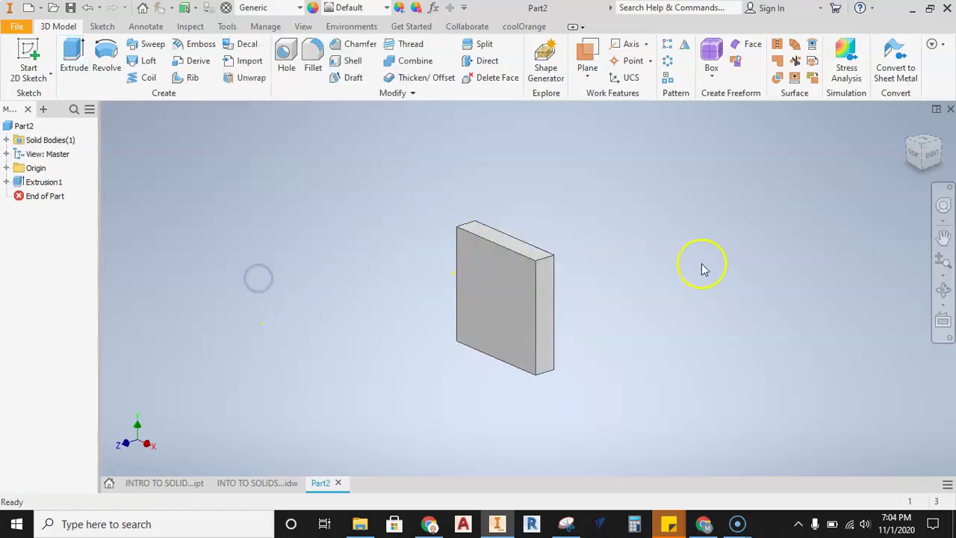
{"action": "middle_click_drag", "start_coordinate": [678, 196], "coordinate": [619, 231]}
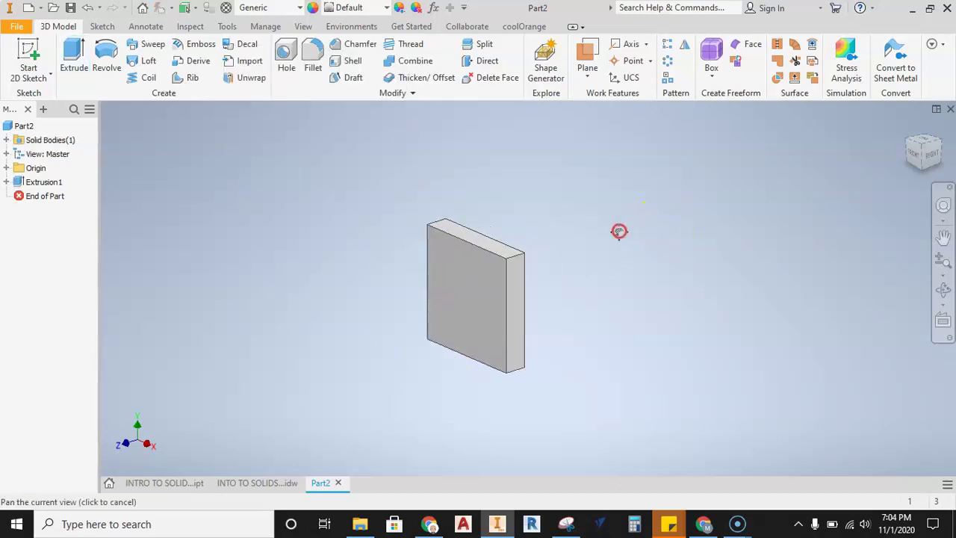
{"action": "middle_click_drag", "start_coordinate": [629, 305], "coordinate": [523, 314], "text": "shift"}
{"action": "scroll", "coordinate": [427, 291], "scroll_direction": "up", "scroll_amount": 3}
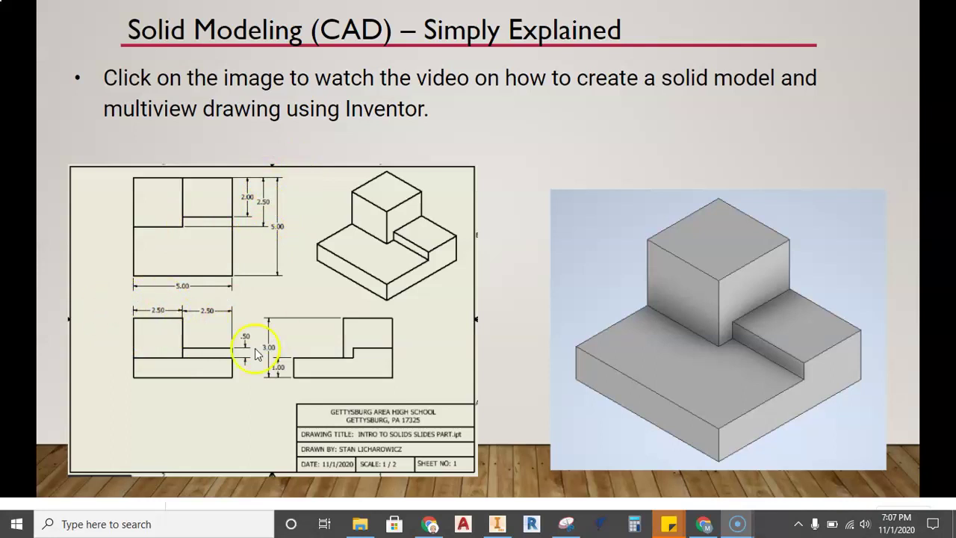
Step: Switch from the presentation slide back to Part2 in Inventor and start a new sketch on the base's large top face
{"action": "mouse_move", "coordinate": [271, 351]}
{"action": "left_click", "coordinate": [496, 523]}
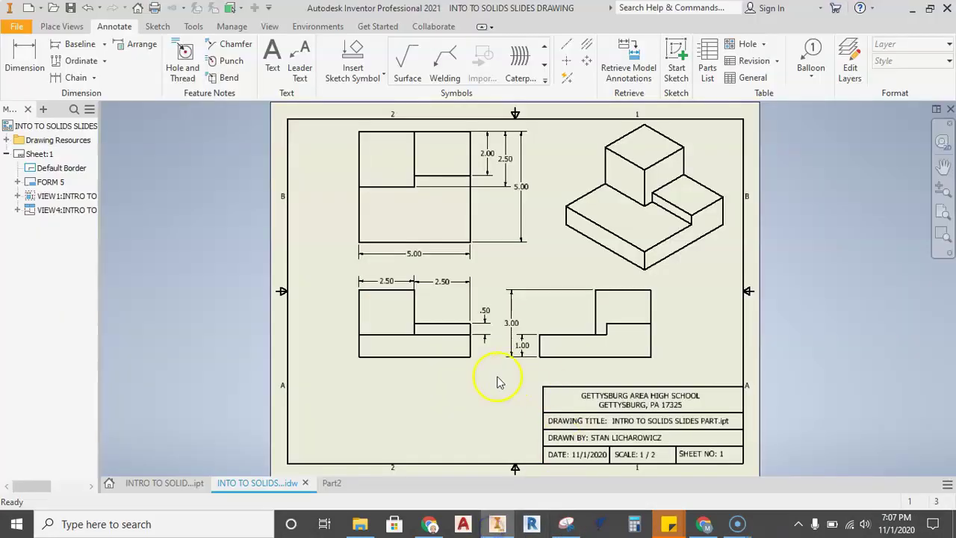
{"action": "left_click", "coordinate": [330, 482]}
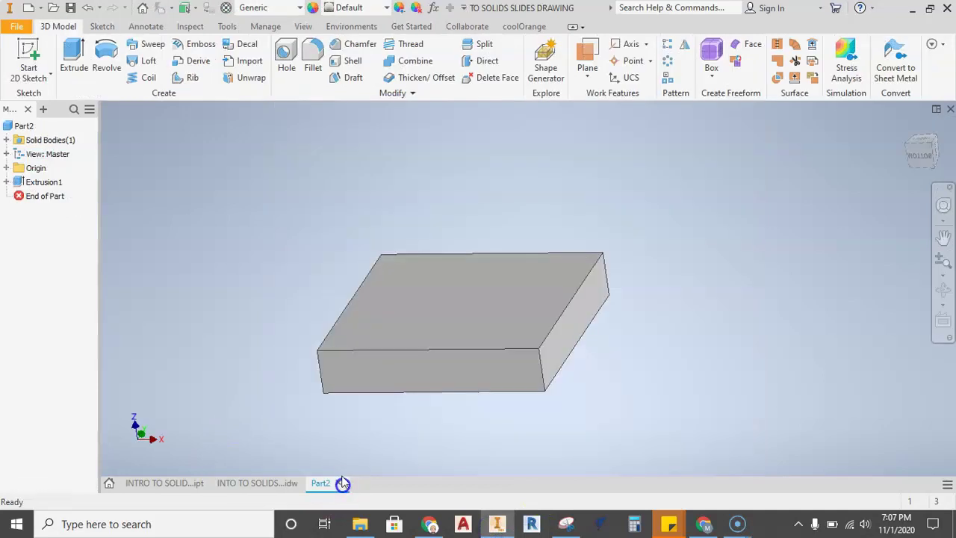
{"action": "left_click", "coordinate": [28, 49]}
{"action": "left_click", "coordinate": [429, 303]}
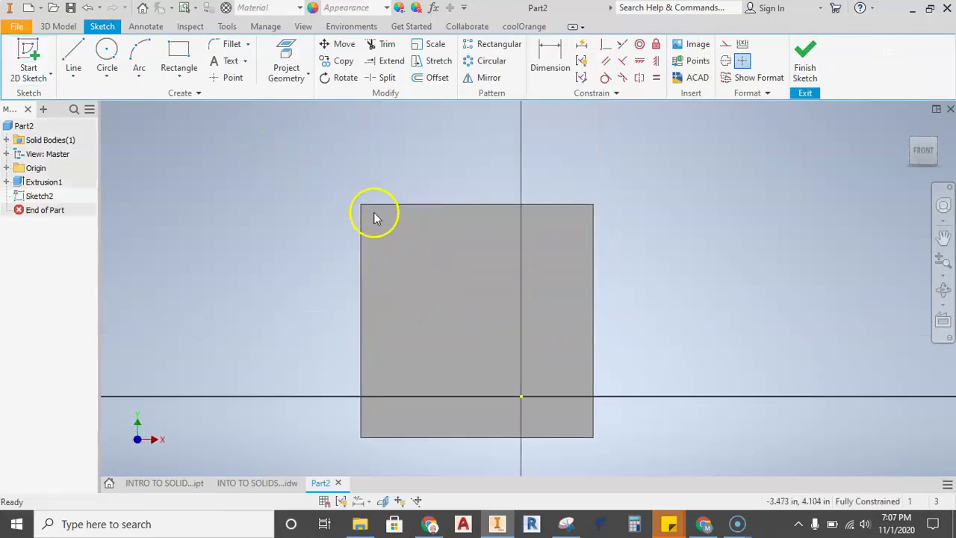
Step: Sketch a 2.5 x 2.5 in square from the upper-left corner of the base's top face and finish the sketch
{"action": "left_click", "coordinate": [178, 51]}
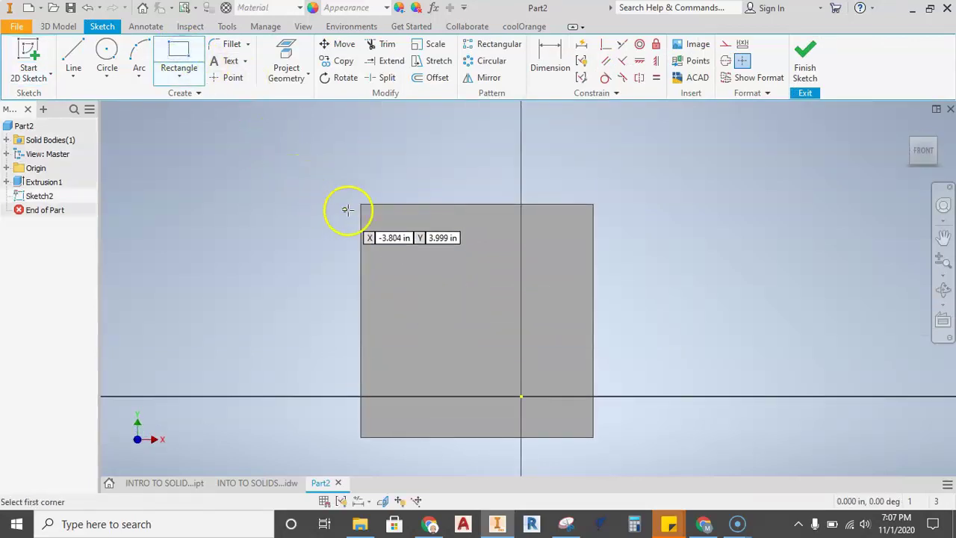
{"action": "left_click", "coordinate": [180, 57]}
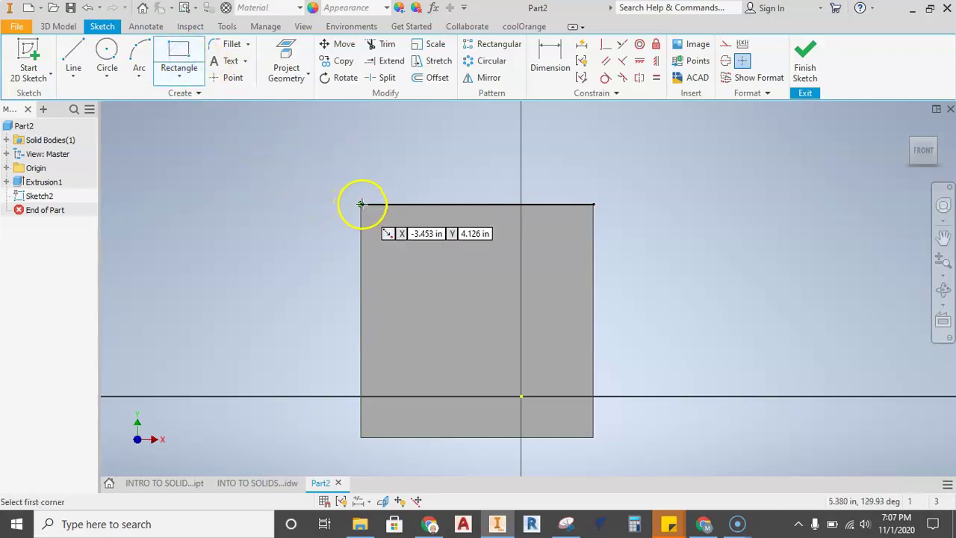
{"action": "scroll", "coordinate": [359, 207], "scroll_direction": "down", "scroll_amount": 3}
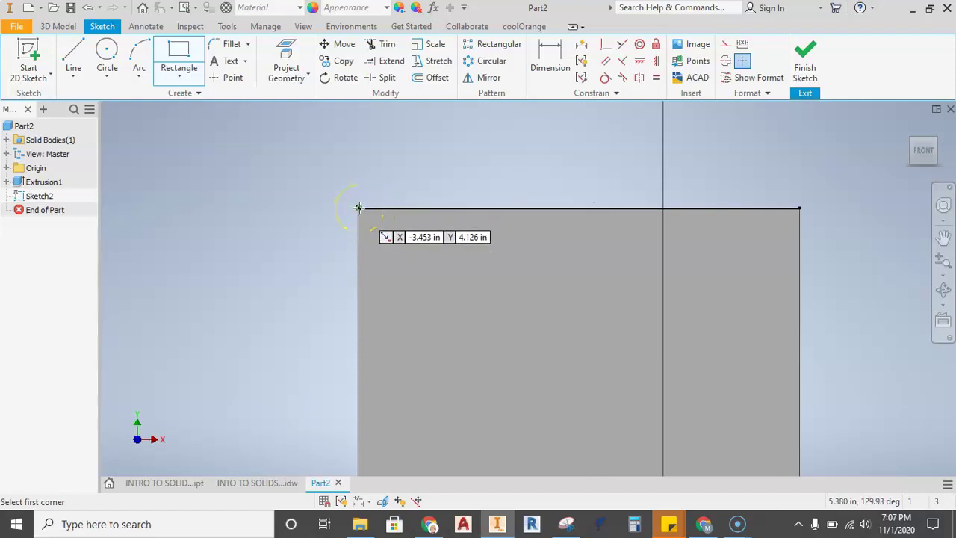
{"action": "left_click", "coordinate": [359, 207]}
{"action": "mouse_move", "coordinate": [555, 367]}
{"action": "middle_mouse_down"}
{"action": "mouse_move", "coordinate": [474, 252]}
{"action": "mouse_move", "coordinate": [493, 320]}
{"action": "mouse_move", "coordinate": [493, 295]}
{"action": "middle_mouse_up"}
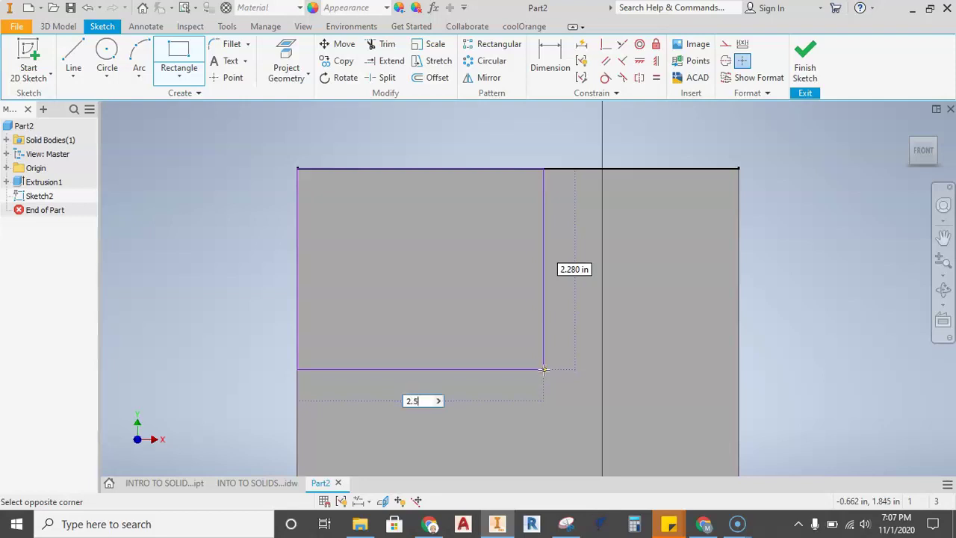
{"action": "key", "text": "Tab"}
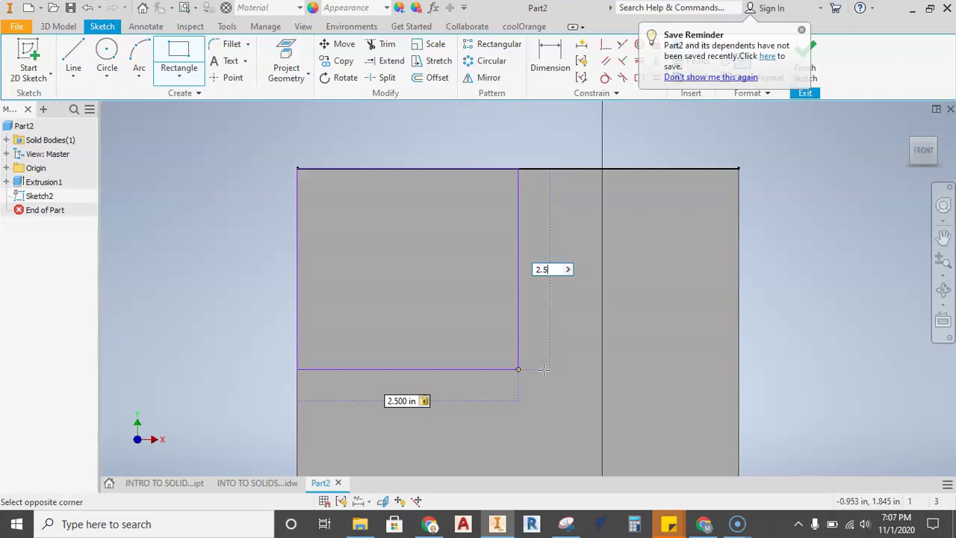
{"action": "type", "text": "2.5"}
{"action": "key", "text": "Return"}
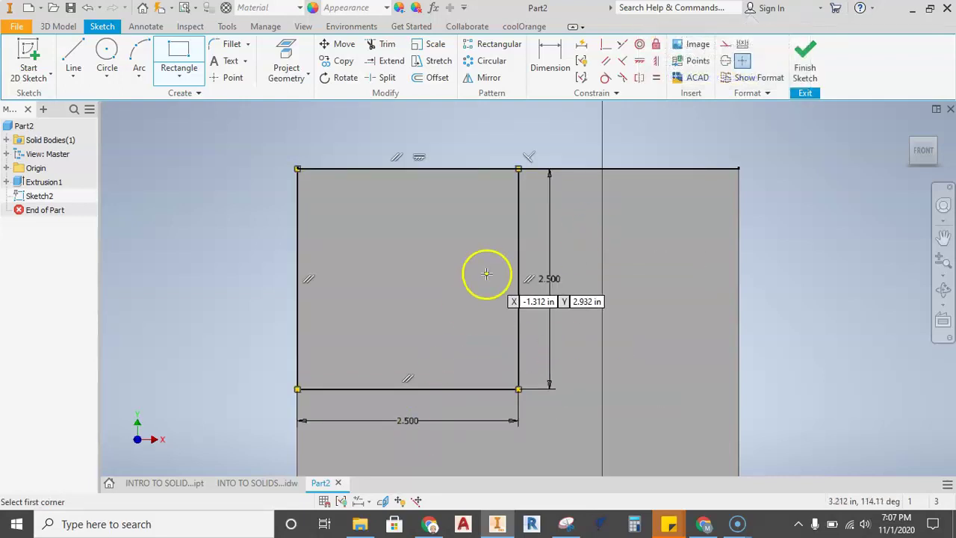
{"action": "scroll", "coordinate": [463, 290], "scroll_direction": "up", "scroll_amount": 3}
{"action": "scroll", "coordinate": [455, 291], "scroll_direction": "down", "scroll_amount": 4}
{"action": "middle_click_drag", "start_coordinate": [455, 291], "coordinate": [375, 257]}
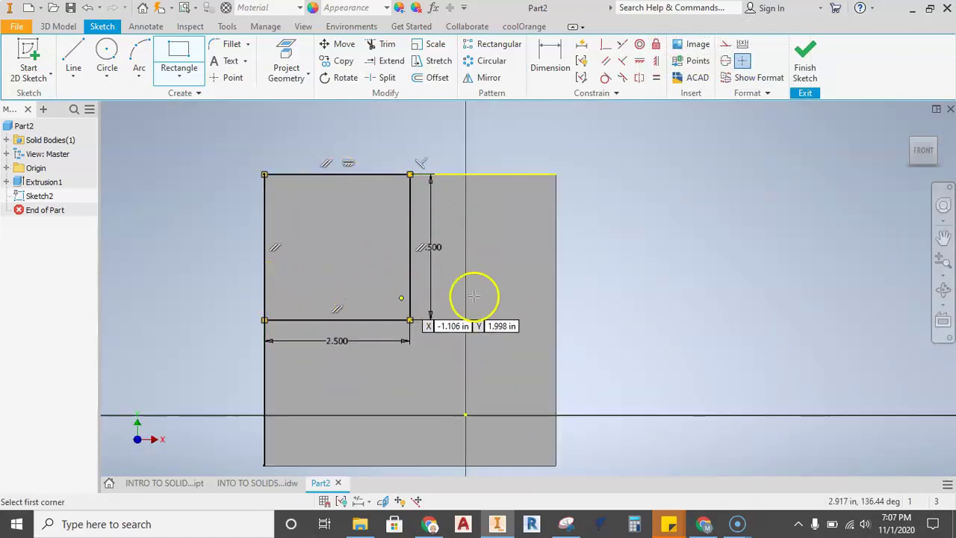
{"action": "left_click", "coordinate": [803, 63]}
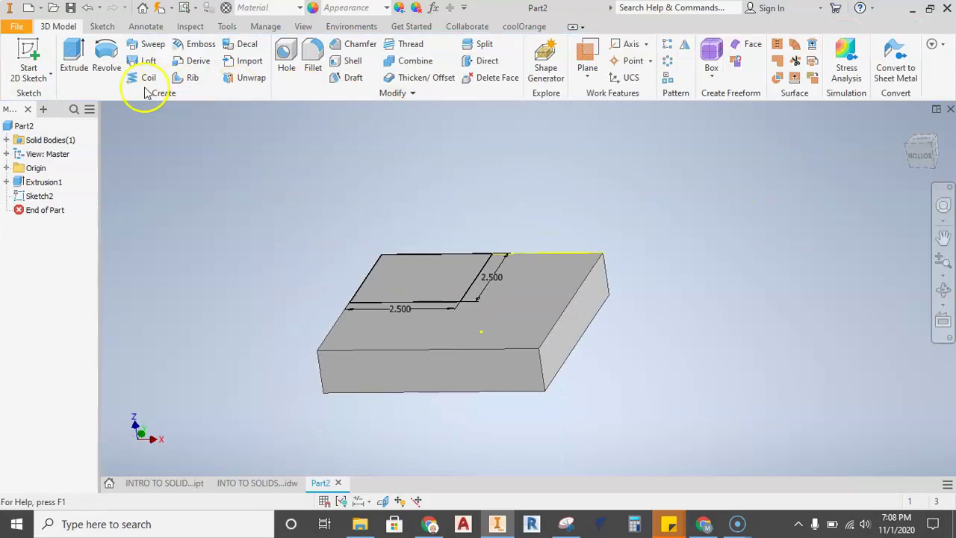
Step: Extrude the 2.5 in square 2 in upward from the base to form the tall block
{"action": "left_click", "coordinate": [72, 58]}
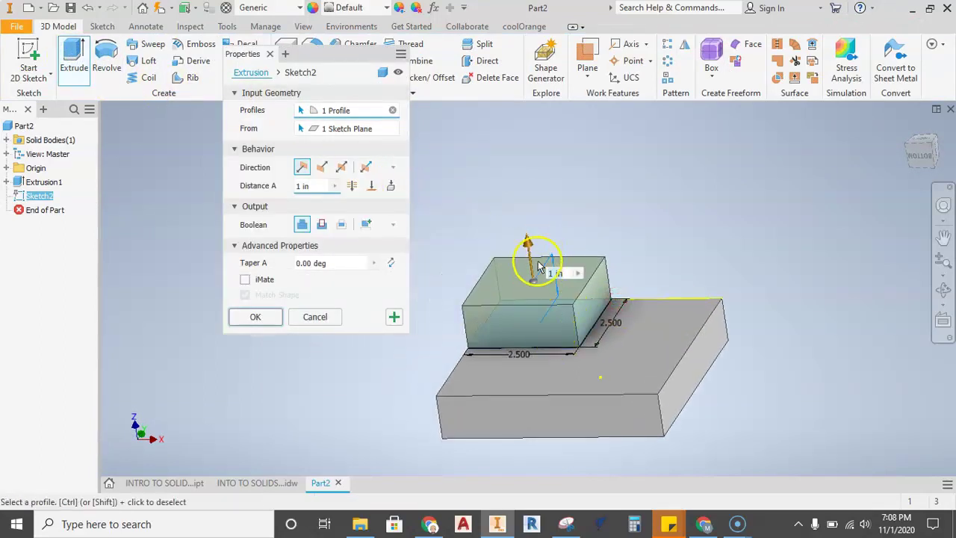
{"action": "left_click_drag", "start_coordinate": [528, 244], "coordinate": [619, 238]}
{"action": "left_click_drag", "start_coordinate": [530, 258], "coordinate": [651, 231]}
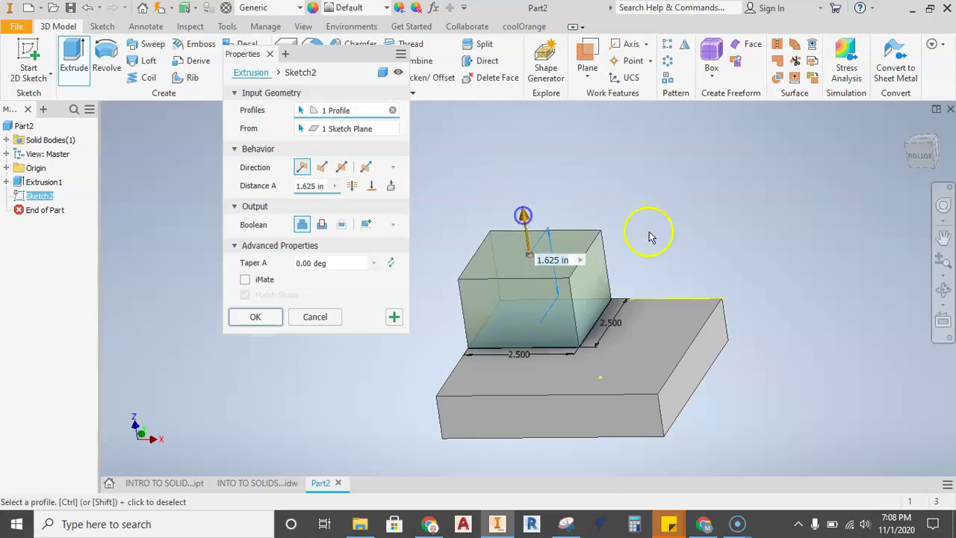
{"action": "left_click", "coordinate": [312, 186]}
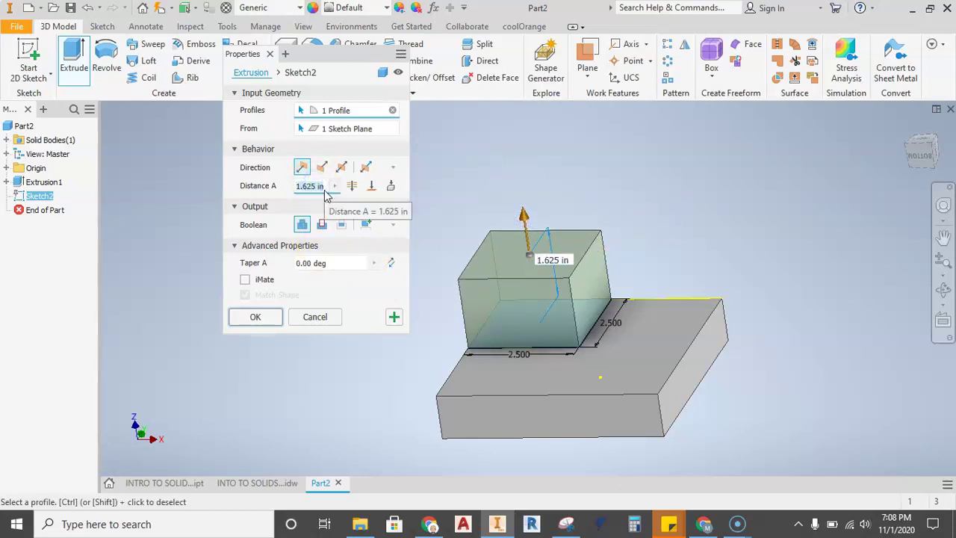
{"action": "type", "text": "2.0"}
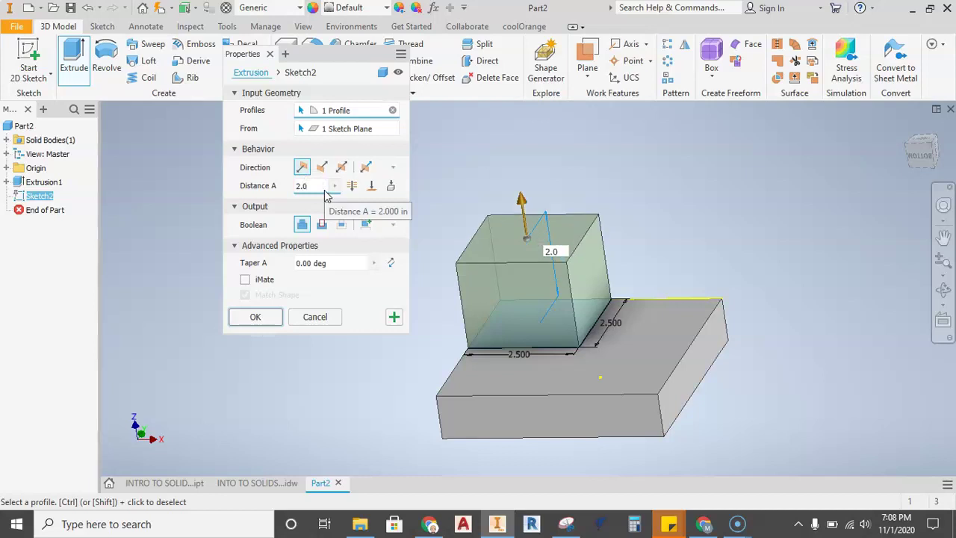
{"action": "key", "text": "Return"}
{"action": "left_click", "coordinate": [601, 180]}
{"action": "middle_click_drag", "start_coordinate": [601, 181], "coordinate": [522, 258]}
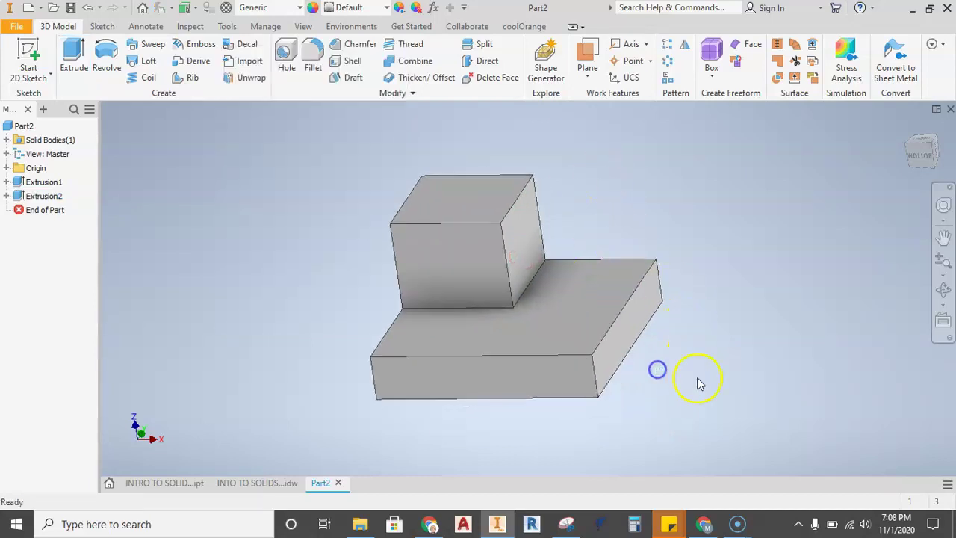
{"action": "middle_click_drag", "start_coordinate": [698, 382], "coordinate": [640, 378]}
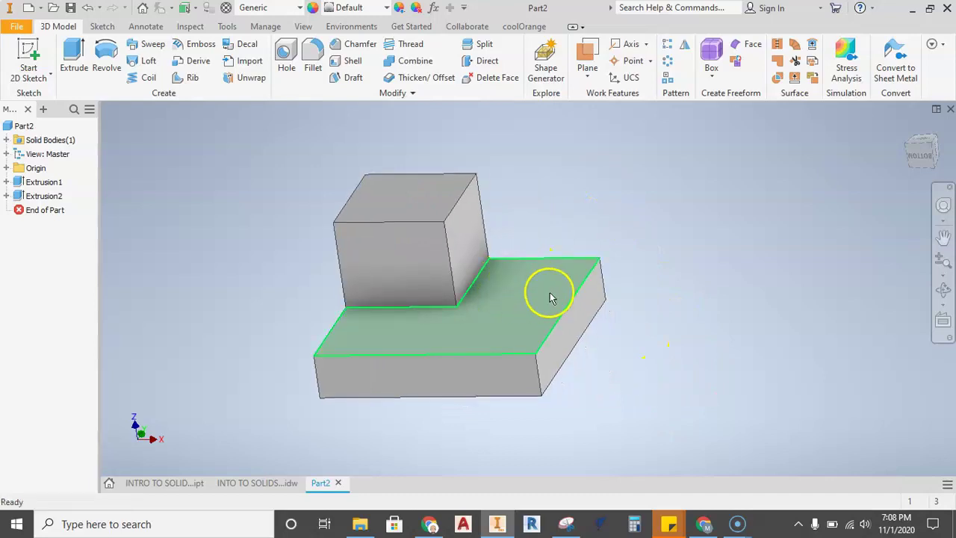
Step: Check the smaller block's dimensions on the presentation slide's multiview drawing and return to Part2 in Inventor
{"action": "left_click", "coordinate": [435, 525]}
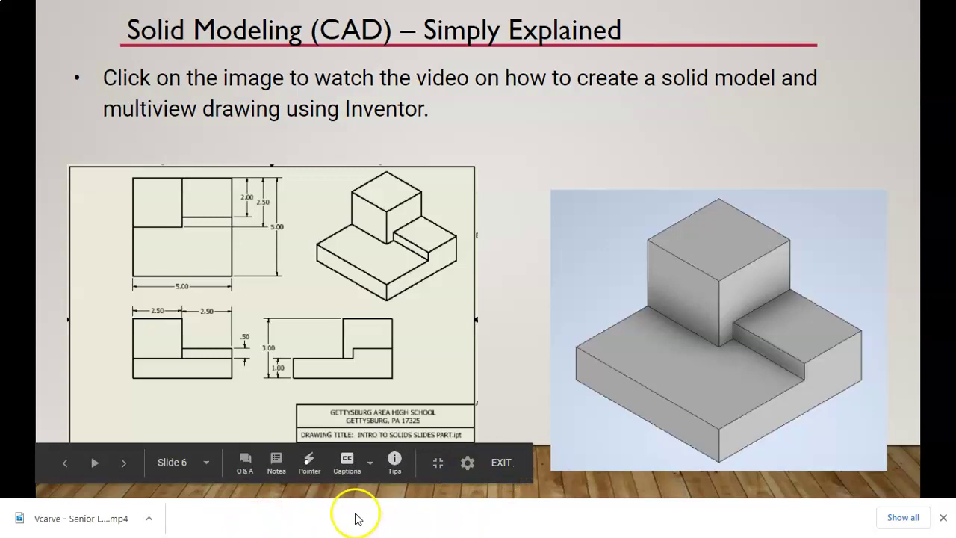
{"action": "left_click", "coordinate": [501, 462]}
{"action": "left_click", "coordinate": [496, 523]}
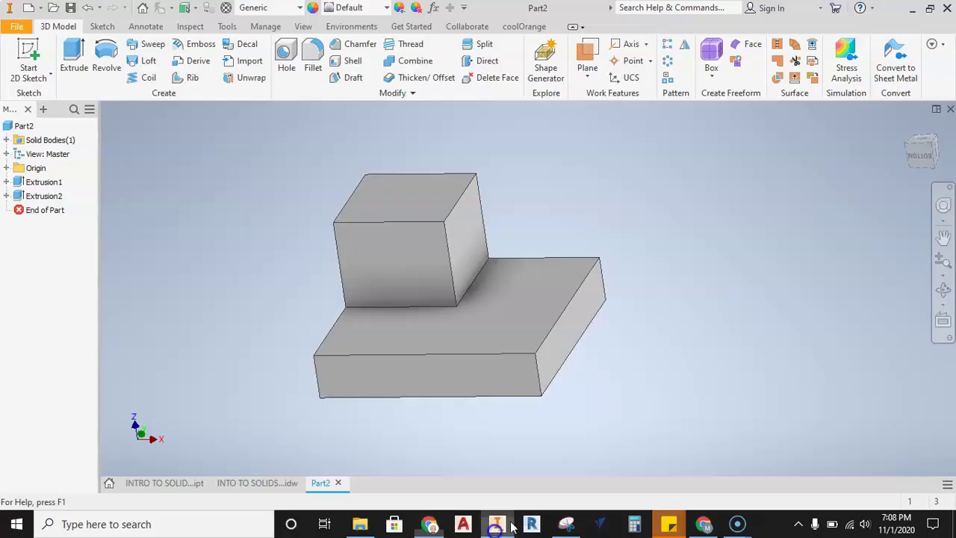
Step: On the base's top face, sketch a rectangle 2 in deep from the free rear corner to the tall block's side, and finish the sketch
{"action": "left_click", "coordinate": [30, 58]}
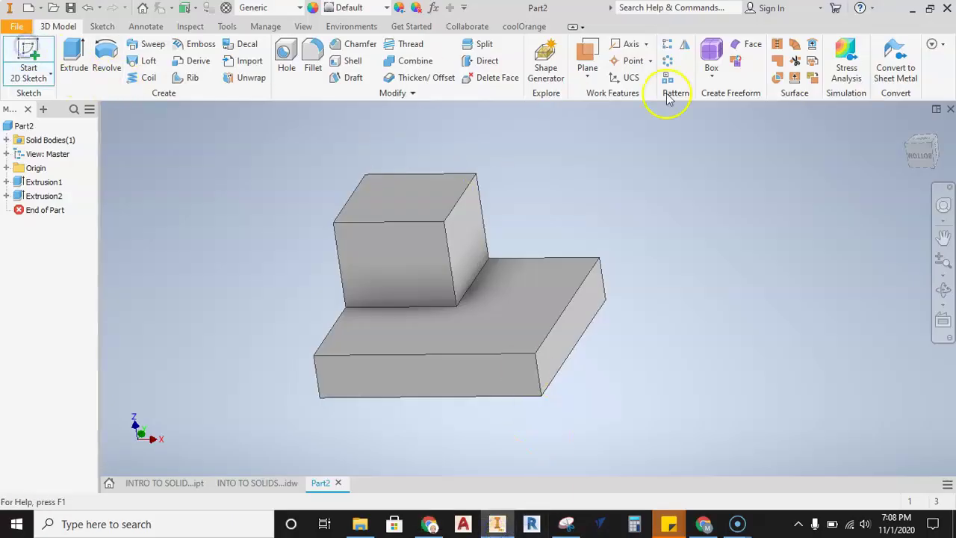
{"action": "left_click", "coordinate": [539, 281]}
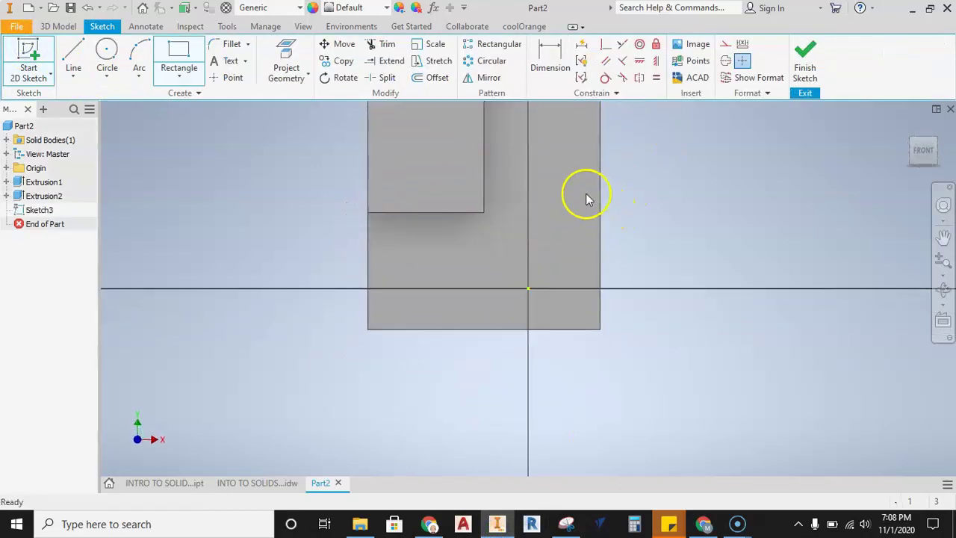
{"action": "middle_click_drag", "start_coordinate": [591, 199], "coordinate": [474, 305]}
{"action": "left_click", "coordinate": [179, 53]}
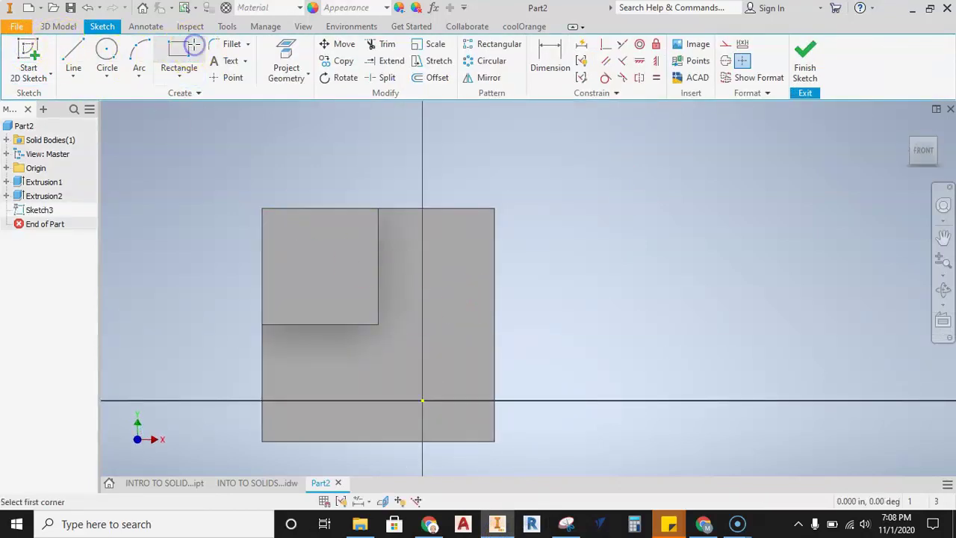
{"action": "left_click", "coordinate": [494, 209]}
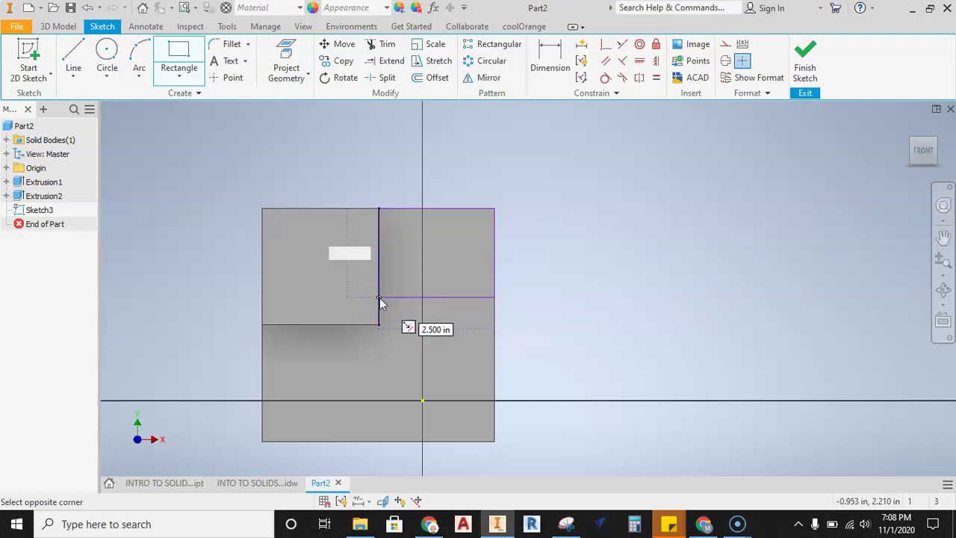
{"action": "key", "text": "Return"}
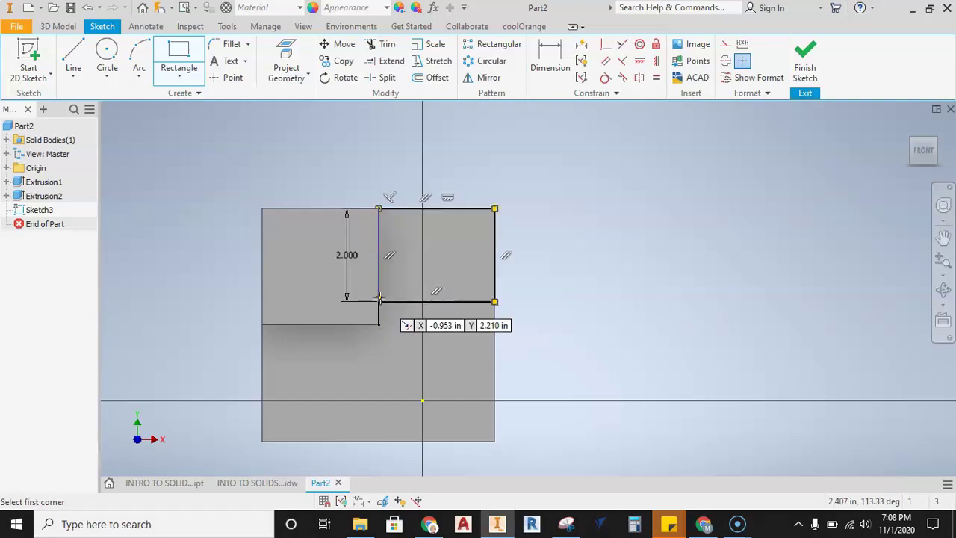
{"action": "left_click", "coordinate": [805, 61]}
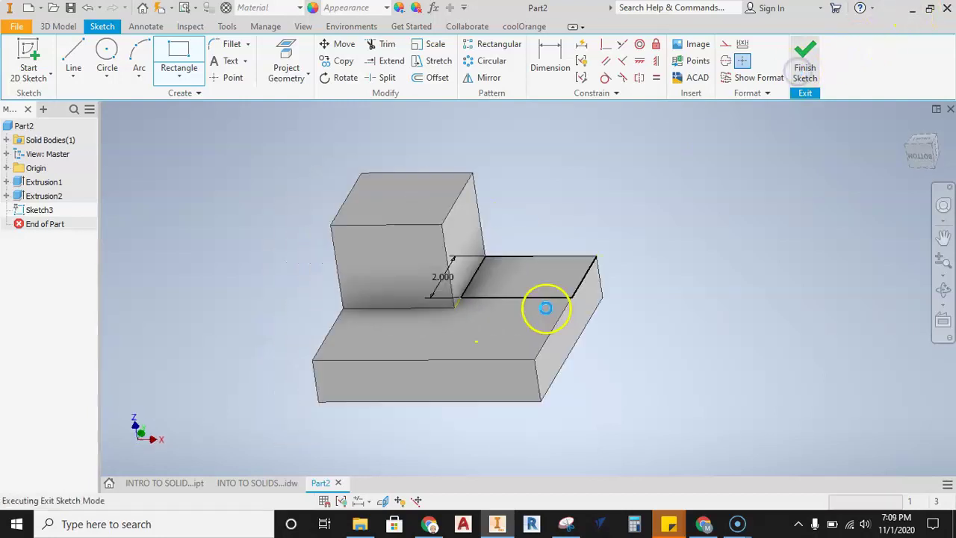
Step: Extrude the rectangle beside the tall block 0.5 in upward to form the low step
{"action": "left_click", "coordinate": [73, 60]}
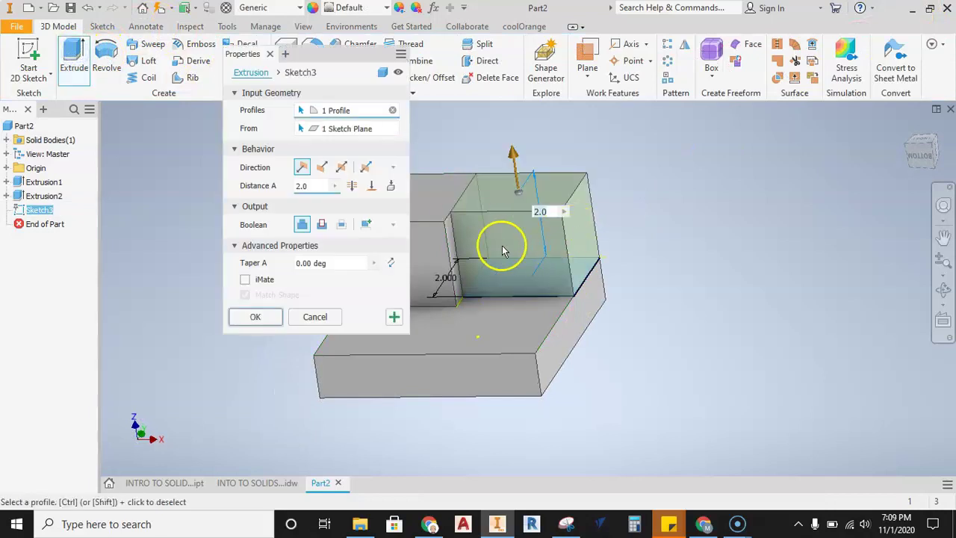
{"action": "left_click", "coordinate": [289, 186]}
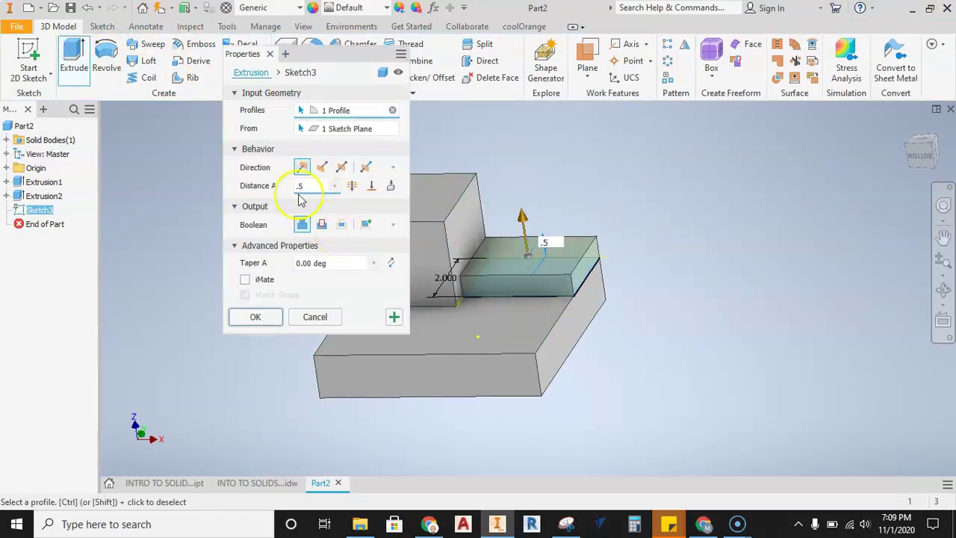
{"action": "left_click", "coordinate": [521, 246]}
{"action": "left_click", "coordinate": [256, 316]}
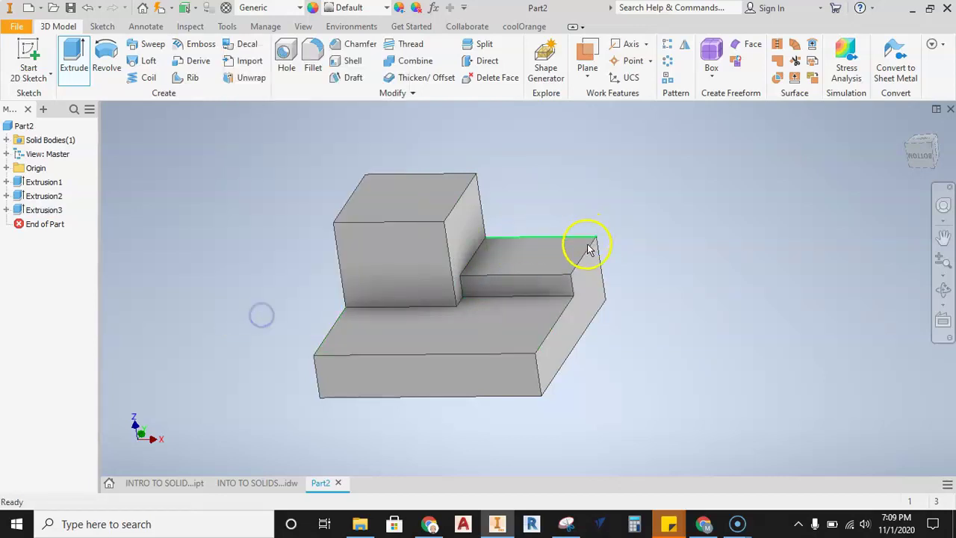
{"action": "middle_click_drag", "start_coordinate": [622, 300], "coordinate": [604, 302]}
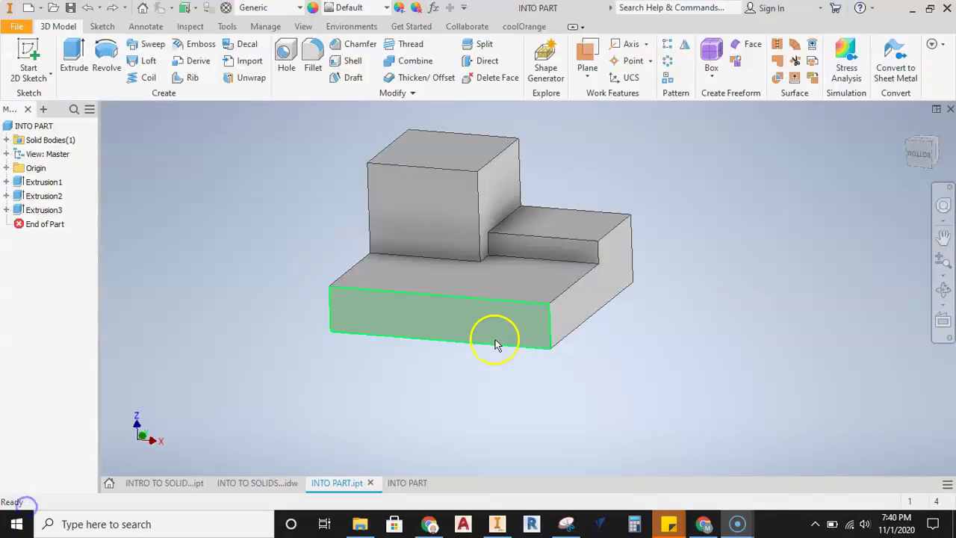
Step: In INTO PART.ipt, sketch a small closed four-sided line profile on the base's exposed top face near its front-right corner and finish the sketch
{"action": "middle_click_drag", "start_coordinate": [592, 273], "coordinate": [593, 297]}
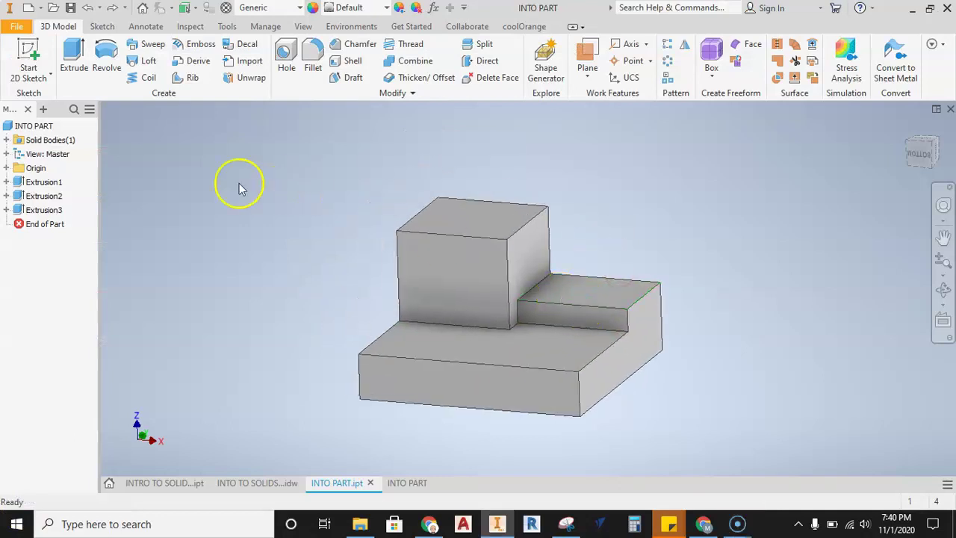
{"action": "middle_click_drag", "start_coordinate": [607, 252], "coordinate": [617, 228]}
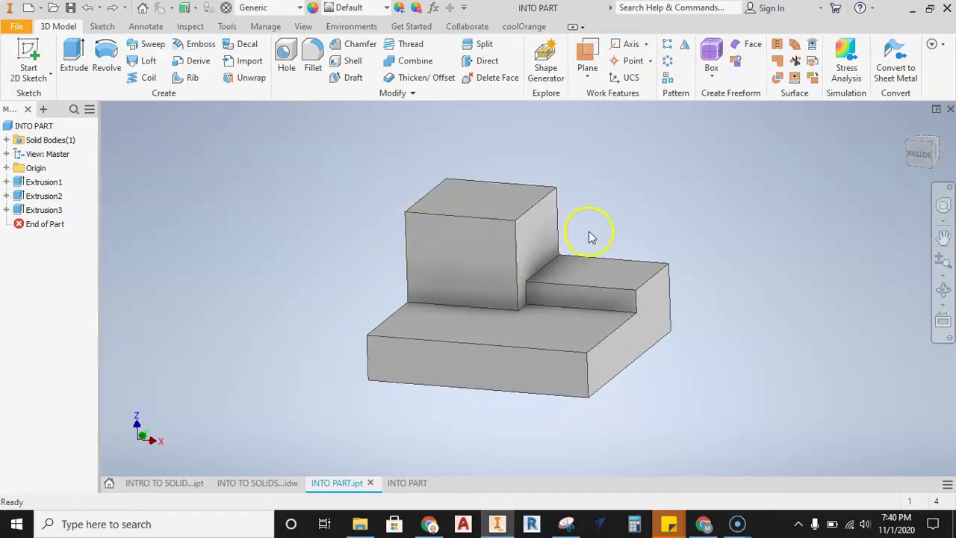
{"action": "left_click", "coordinate": [45, 58]}
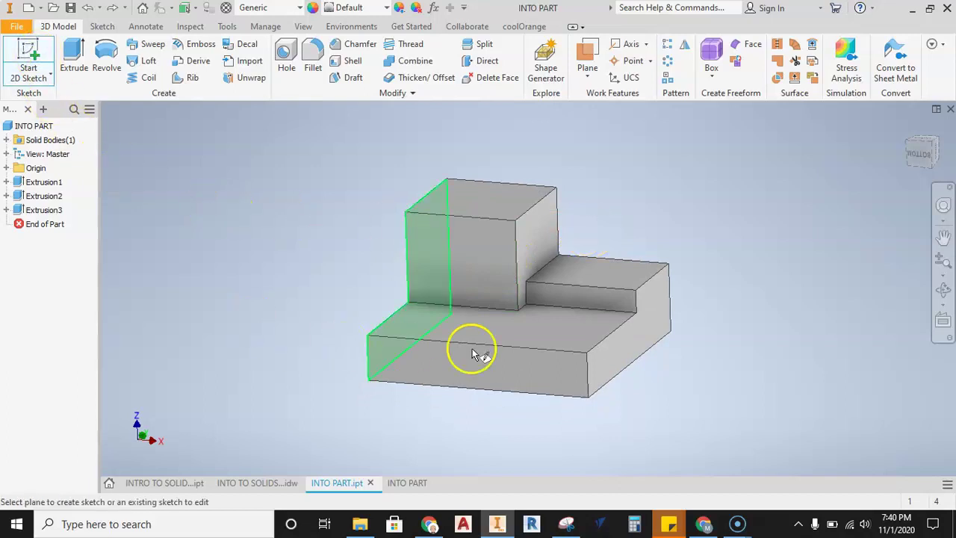
{"action": "left_click", "coordinate": [556, 324]}
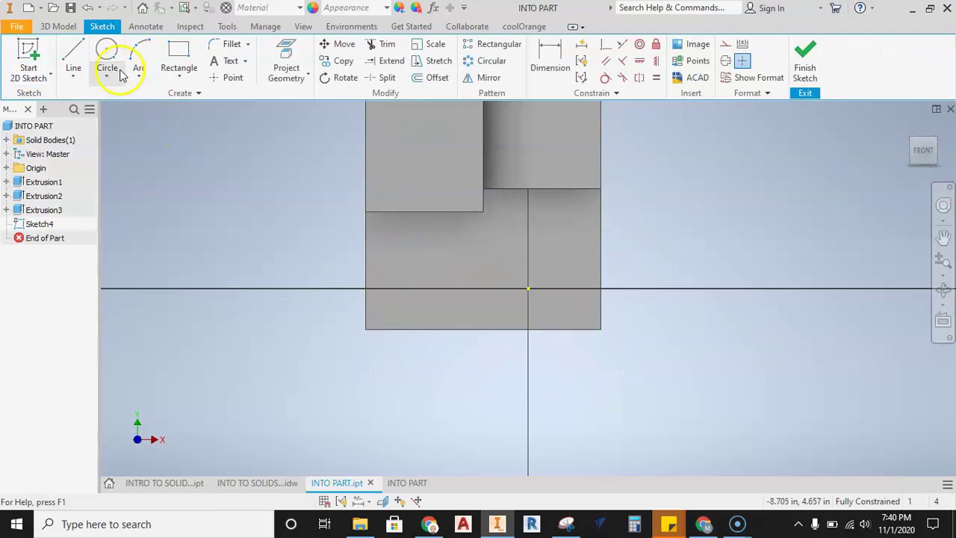
{"action": "scroll", "coordinate": [591, 305], "scroll_direction": "up", "scroll_amount": 3}
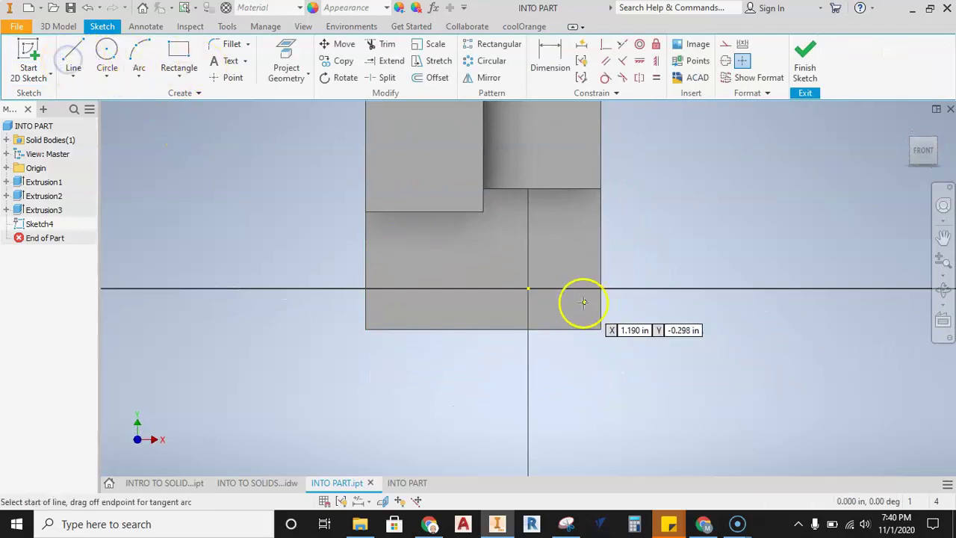
{"action": "left_click", "coordinate": [569, 243]}
{"action": "left_click", "coordinate": [510, 243]}
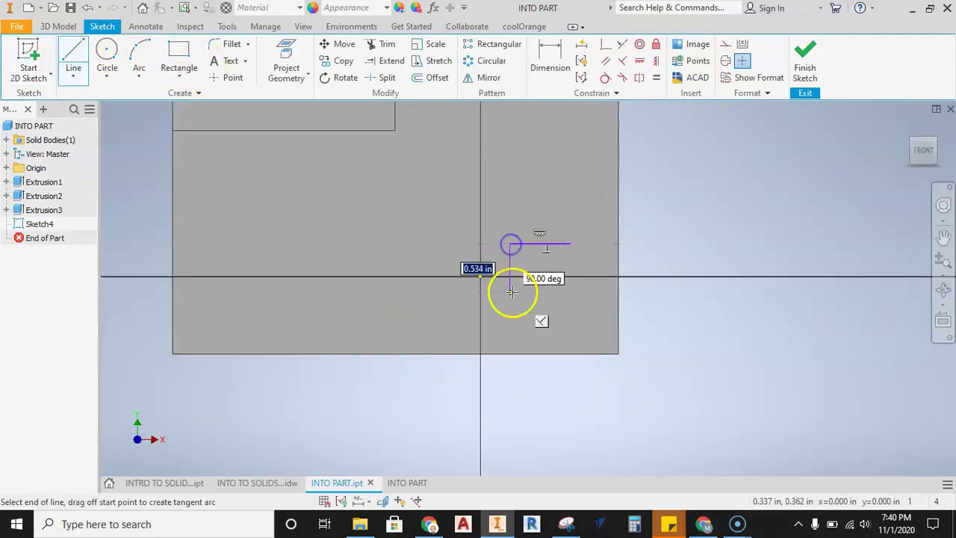
{"action": "left_click", "coordinate": [510, 312]}
{"action": "left_click", "coordinate": [573, 311]}
{"action": "left_click", "coordinate": [570, 244]}
{"action": "scroll", "coordinate": [556, 266], "scroll_direction": "down", "scroll_amount": 2}
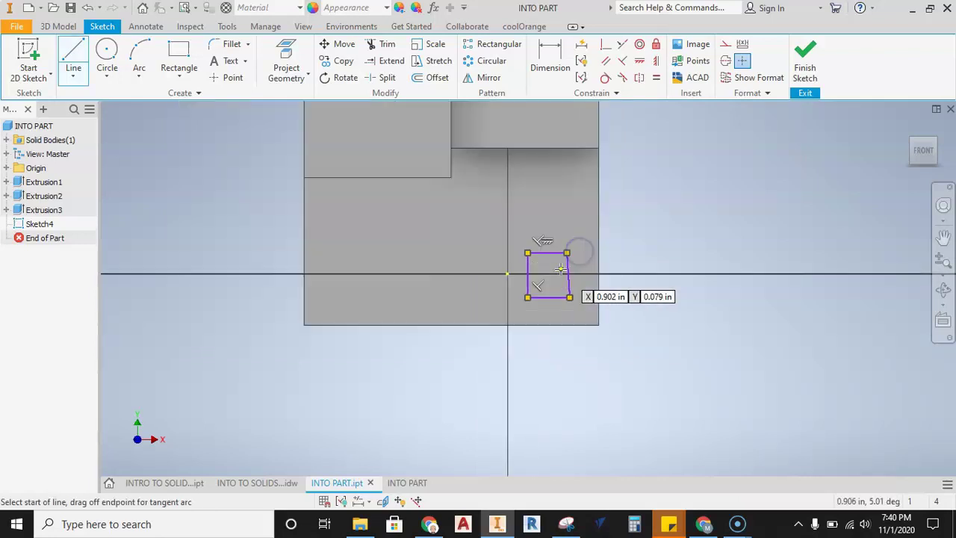
{"action": "scroll", "coordinate": [490, 252], "scroll_direction": "up", "scroll_amount": 3}
{"action": "key", "text": "Escape"}
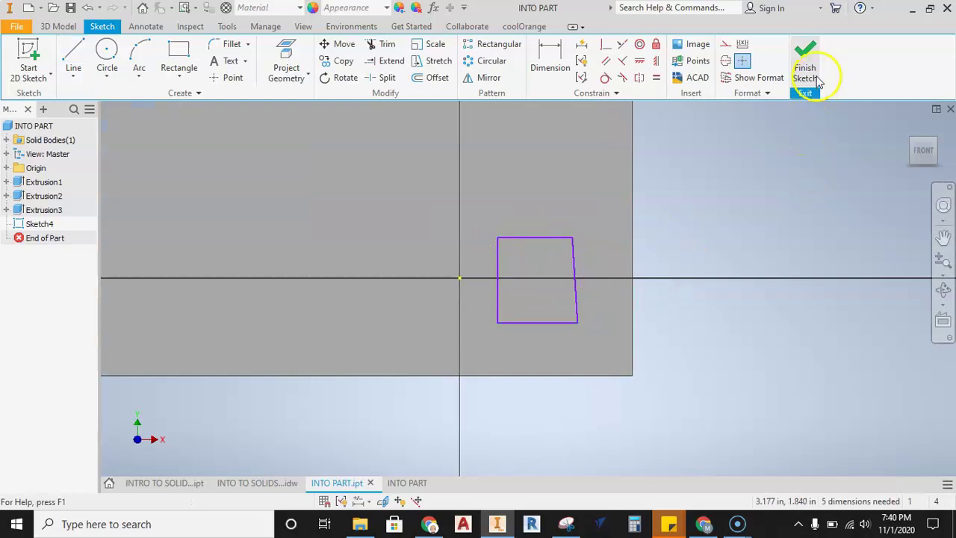
{"action": "left_click", "coordinate": [814, 74]}
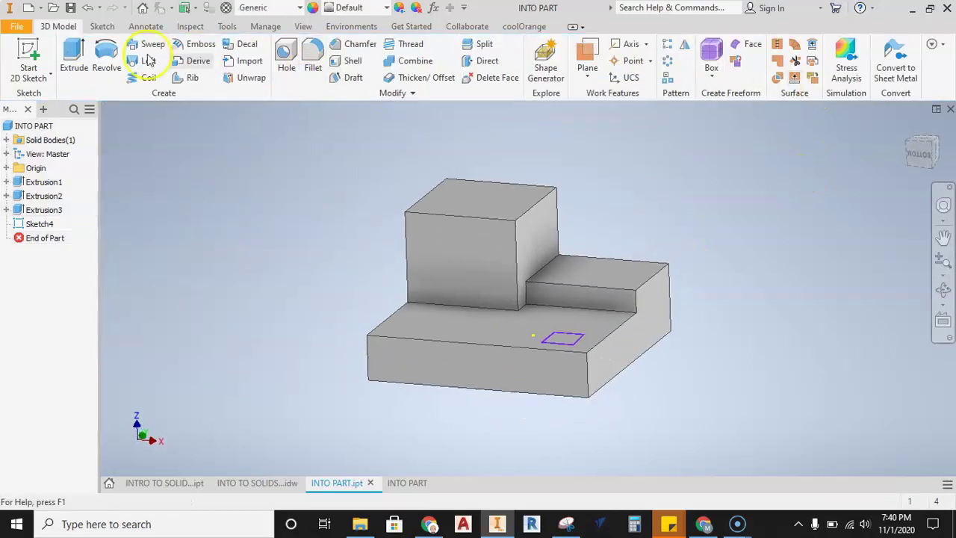
Step: Extrude the small four-sided profile 1 in downward into the base as a cut
{"action": "left_click", "coordinate": [72, 56]}
{"action": "scroll", "coordinate": [575, 415], "scroll_direction": "up", "scroll_amount": 3}
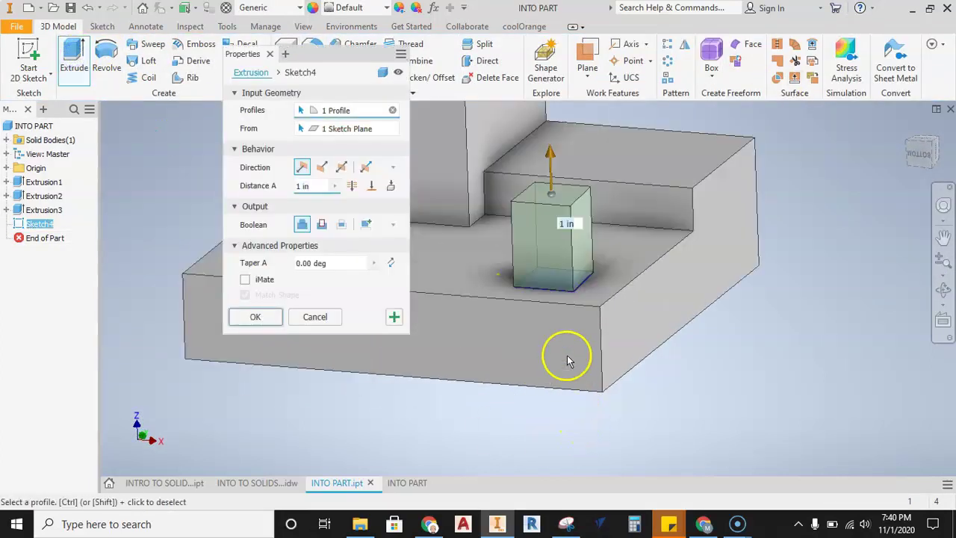
{"action": "middle_click_drag", "start_coordinate": [557, 249], "coordinate": [564, 263]}
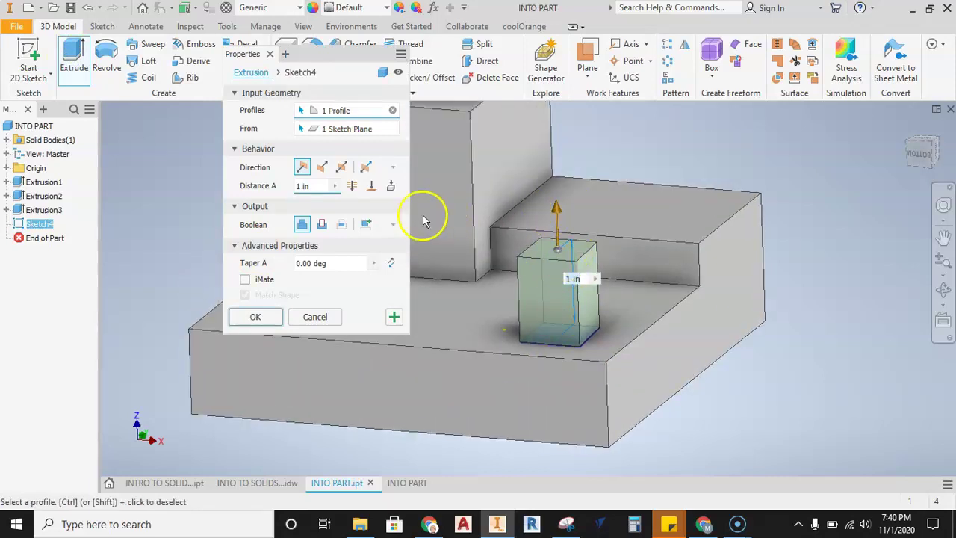
{"action": "left_click", "coordinate": [322, 168]}
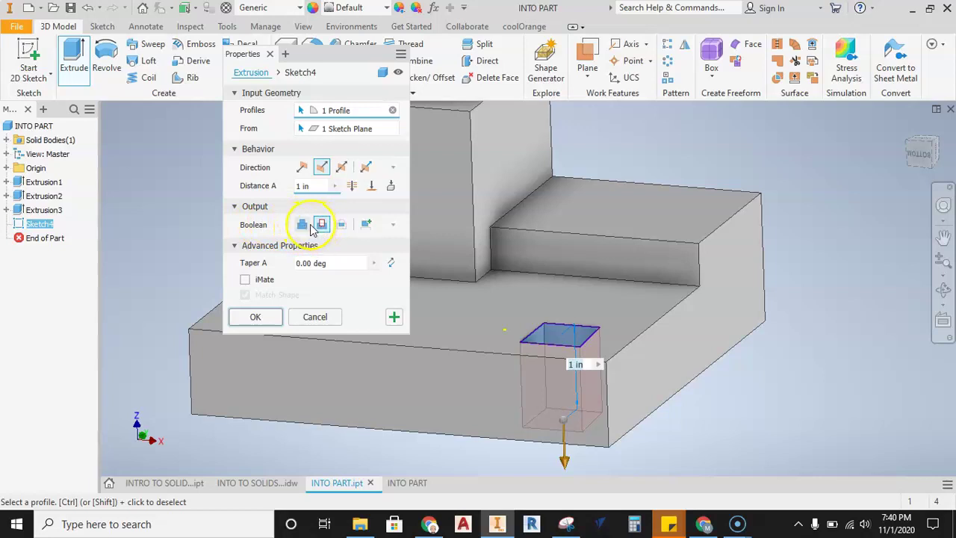
{"action": "left_click", "coordinate": [302, 168]}
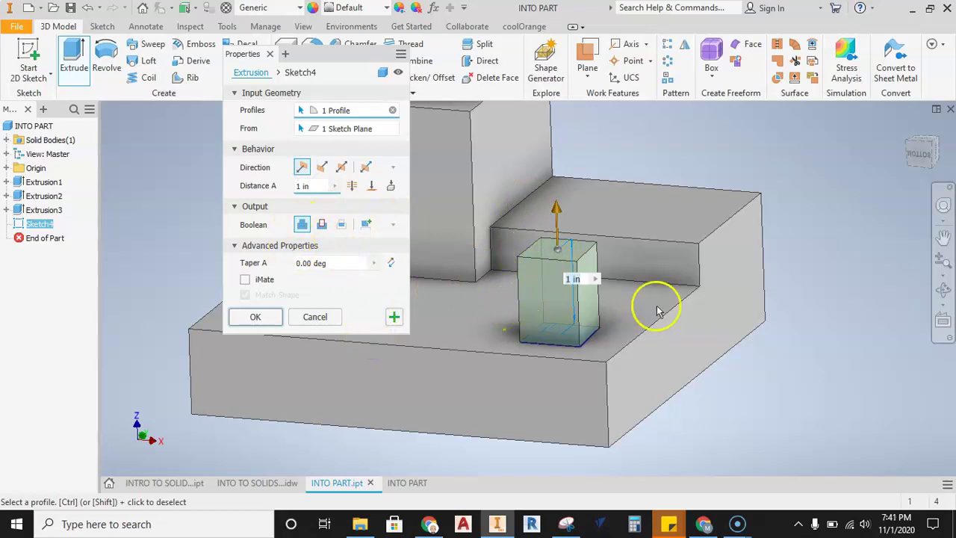
{"action": "left_click", "coordinate": [320, 225]}
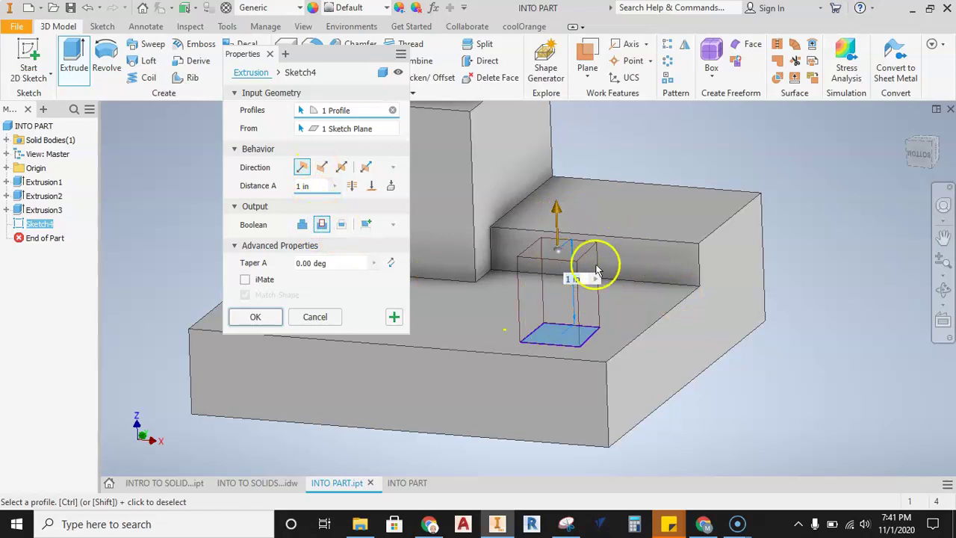
{"action": "left_click", "coordinate": [321, 169]}
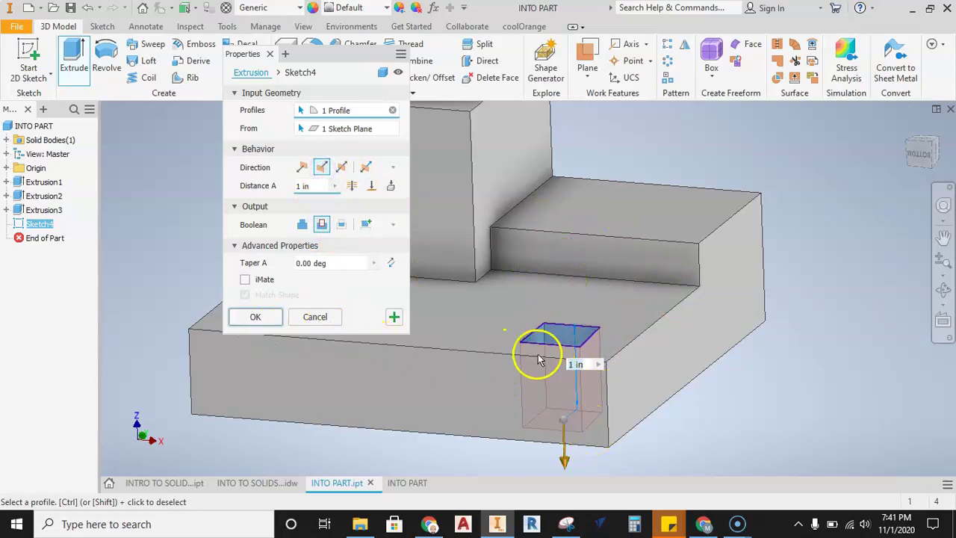
{"action": "middle_click_drag", "start_coordinate": [529, 321], "coordinate": [579, 407], "text": "shift"}
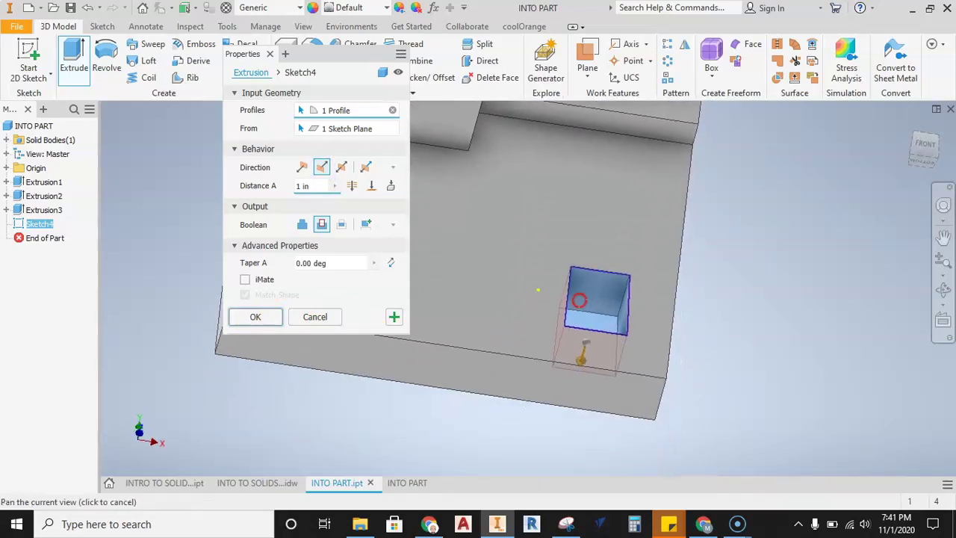
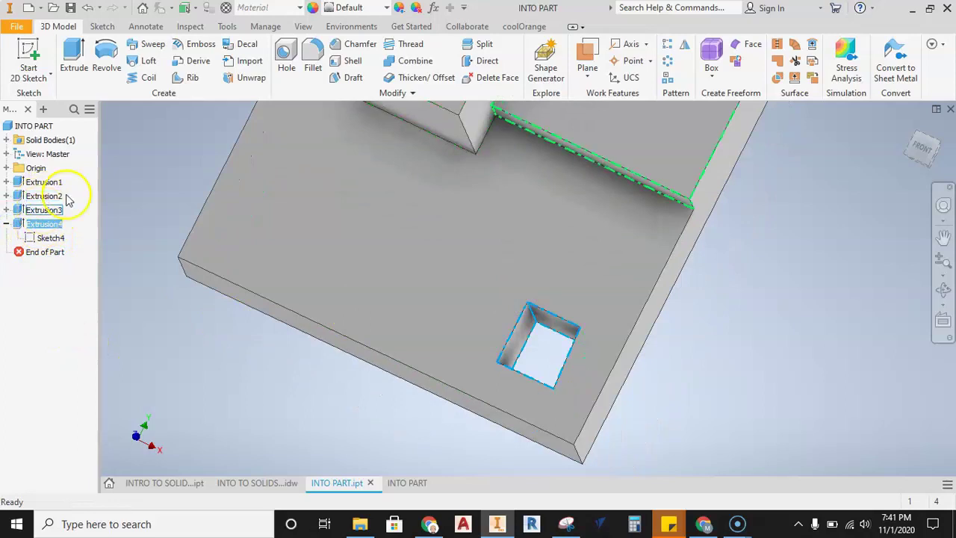
Step: Edit the square cut's sketch, replace the four-sided profile with a circle, finish the sketch and accept the update errors
{"action": "left_click", "coordinate": [34, 237]}
{"action": "right_click", "coordinate": [33, 237]}
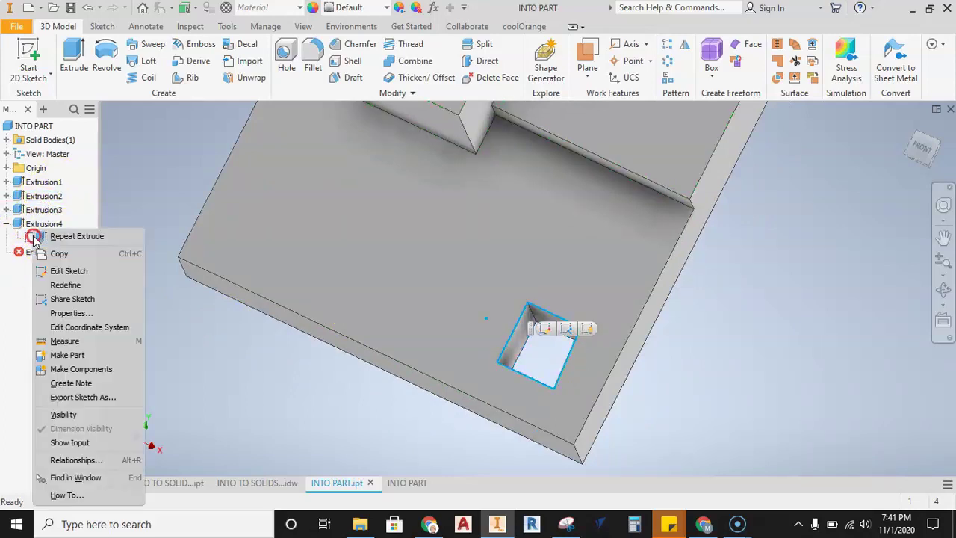
{"action": "left_click", "coordinate": [68, 272]}
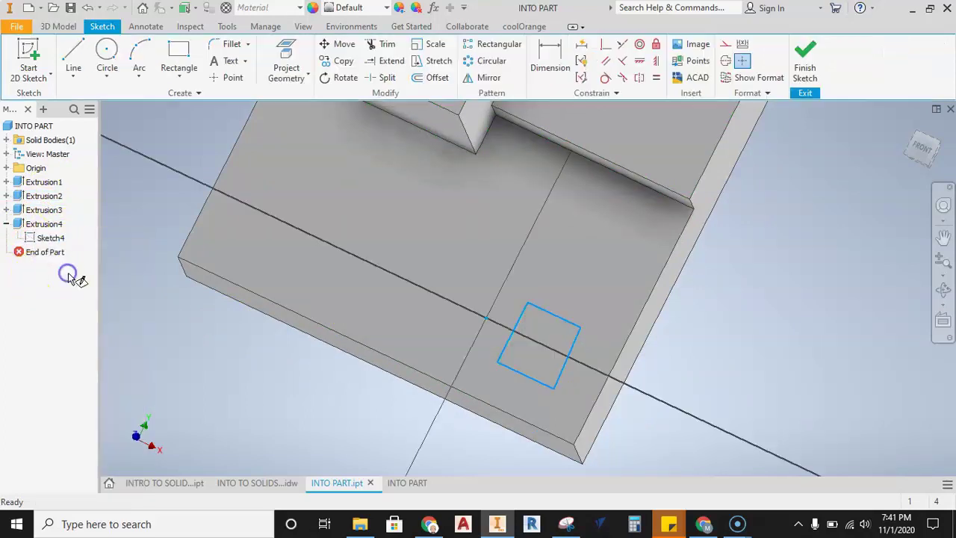
{"action": "left_click_drag", "start_coordinate": [564, 264], "coordinate": [497, 346]}
{"action": "key", "text": "Delete"}
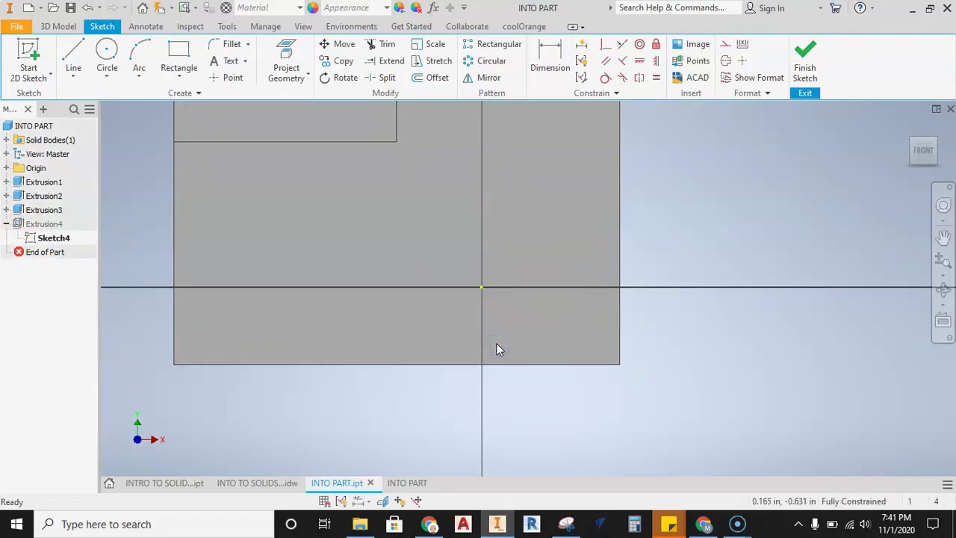
{"action": "left_click", "coordinate": [107, 51]}
{"action": "left_click", "coordinate": [498, 258]}
{"action": "left_click", "coordinate": [565, 259]}
{"action": "left_click", "coordinate": [805, 60]}
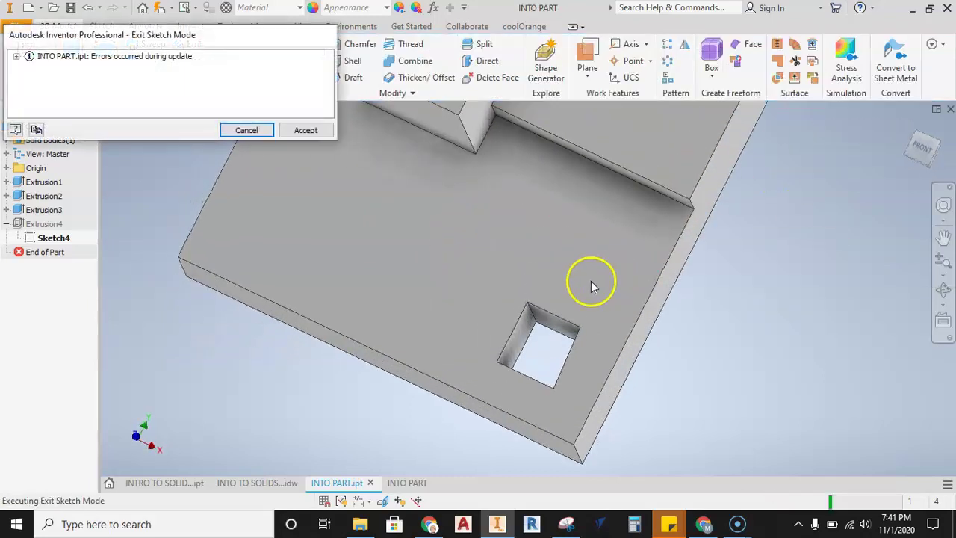
{"action": "left_click", "coordinate": [247, 130]}
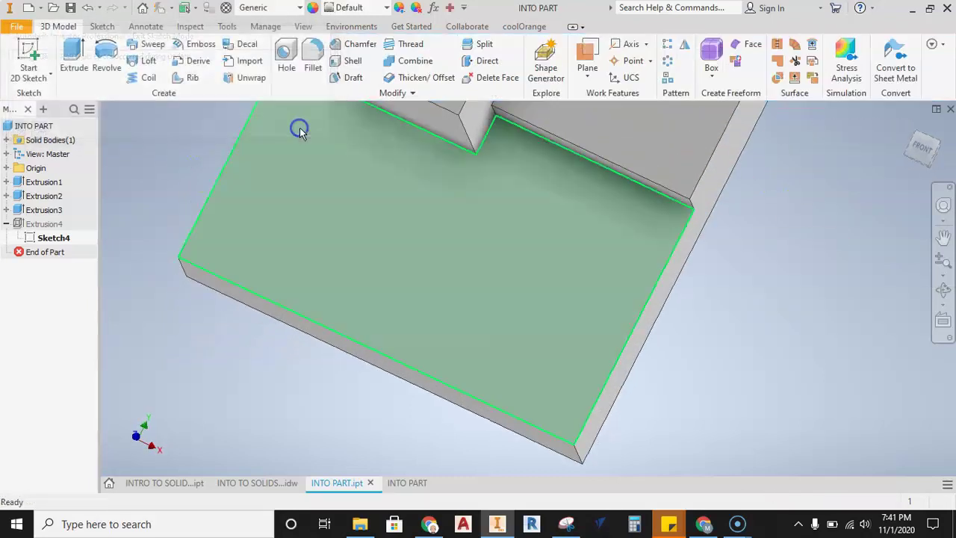
Step: Edit the broken cut extrusion to use the circle as its profile, cutting 1 in downward through the base
{"action": "right_click", "coordinate": [50, 224]}
{"action": "left_click", "coordinate": [82, 291]}
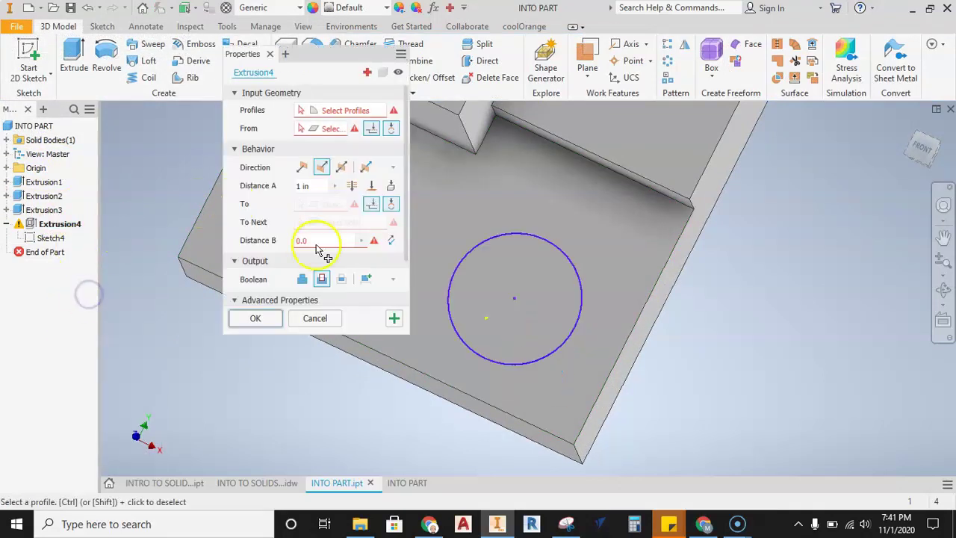
{"action": "left_click", "coordinate": [481, 266]}
{"action": "middle_click_drag", "start_coordinate": [521, 288], "coordinate": [570, 260]}
{"action": "left_click", "coordinate": [317, 172]}
{"action": "left_click", "coordinate": [323, 223]}
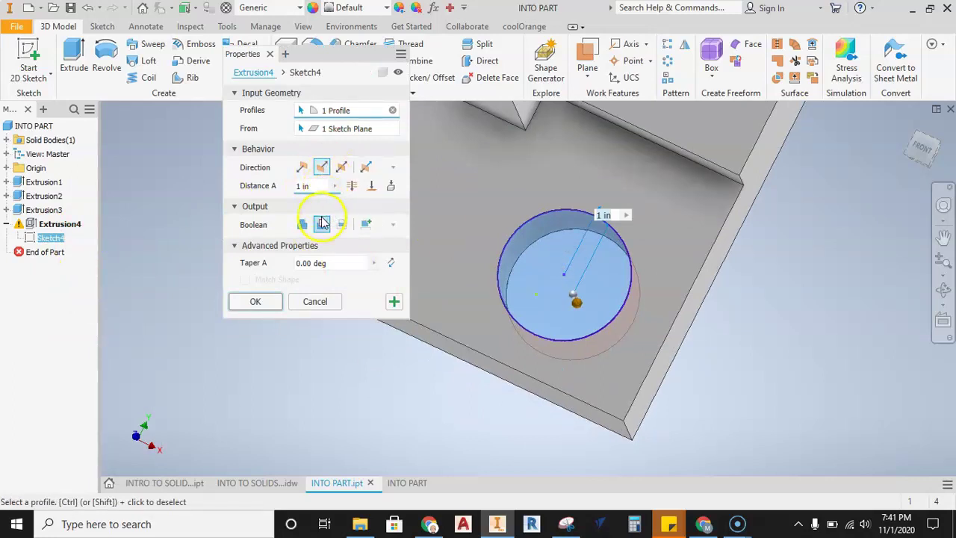
{"action": "left_click", "coordinate": [255, 301]}
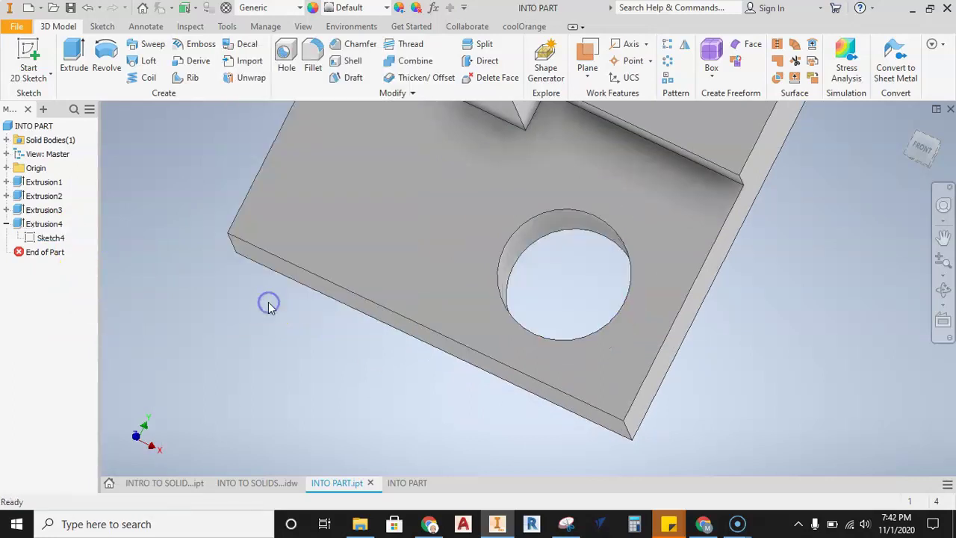
Step: Edit the low step's sketch, set its depth dimension to 1.5 in and finish the sketch
{"action": "scroll", "coordinate": [488, 273], "scroll_direction": "up", "scroll_amount": 5}
{"action": "scroll", "coordinate": [496, 273], "scroll_direction": "down", "scroll_amount": 4}
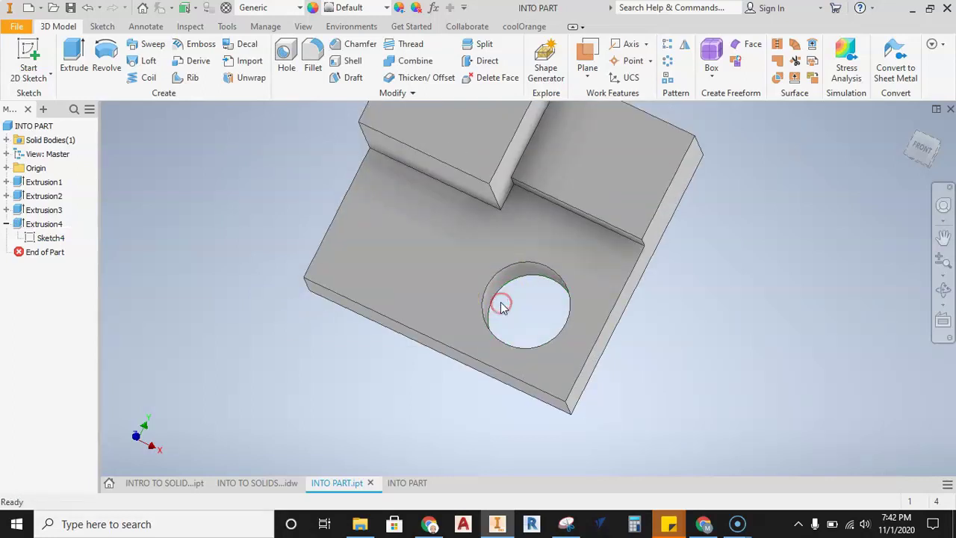
{"action": "middle_click_drag", "start_coordinate": [521, 346], "coordinate": [506, 331], "text": "shift"}
{"action": "middle_click_drag", "start_coordinate": [490, 265], "coordinate": [505, 226]}
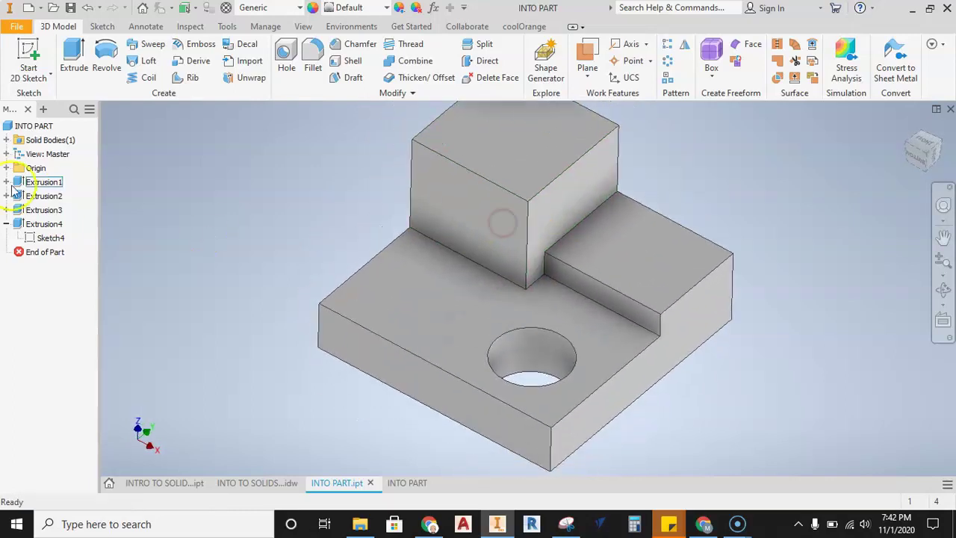
{"action": "middle_click_drag", "start_coordinate": [411, 188], "coordinate": [403, 214]}
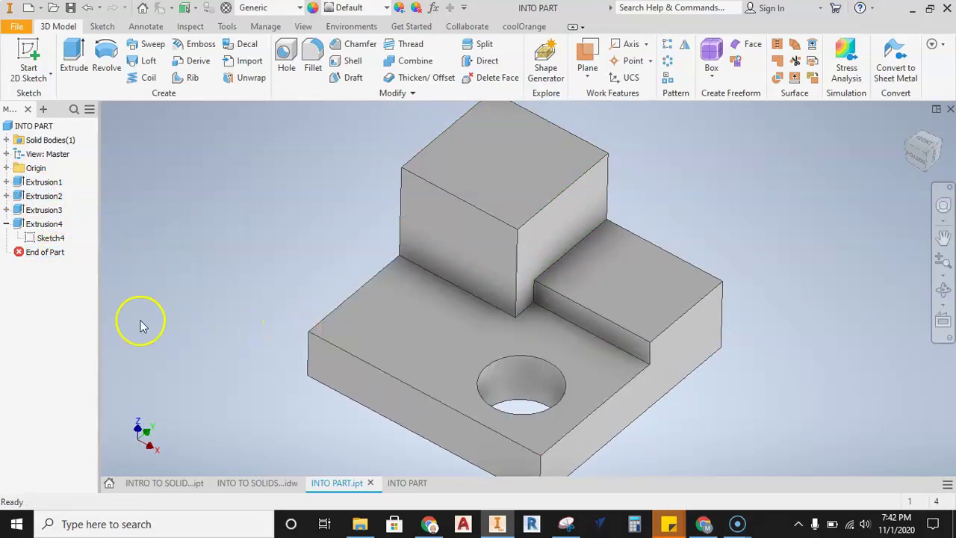
{"action": "left_click", "coordinate": [34, 210]}
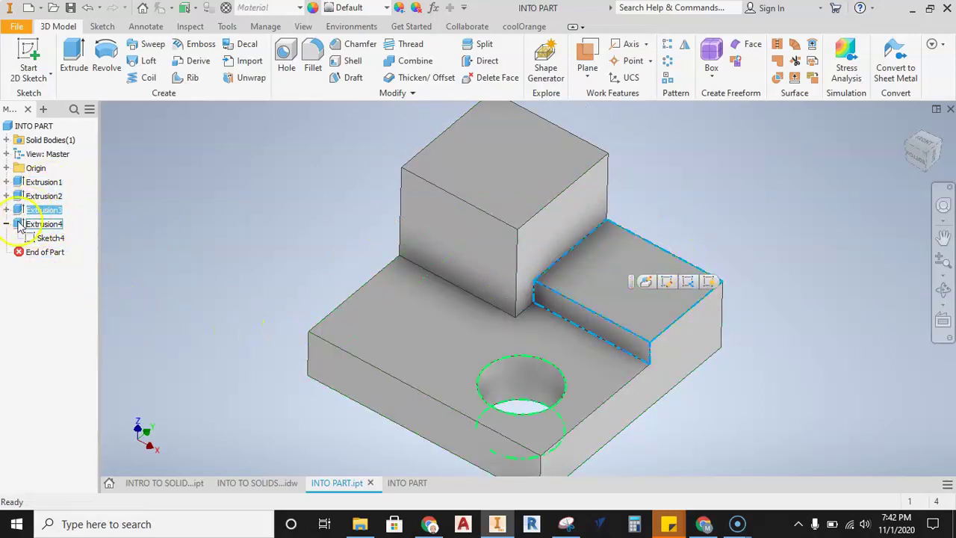
{"action": "left_click", "coordinate": [7, 210]}
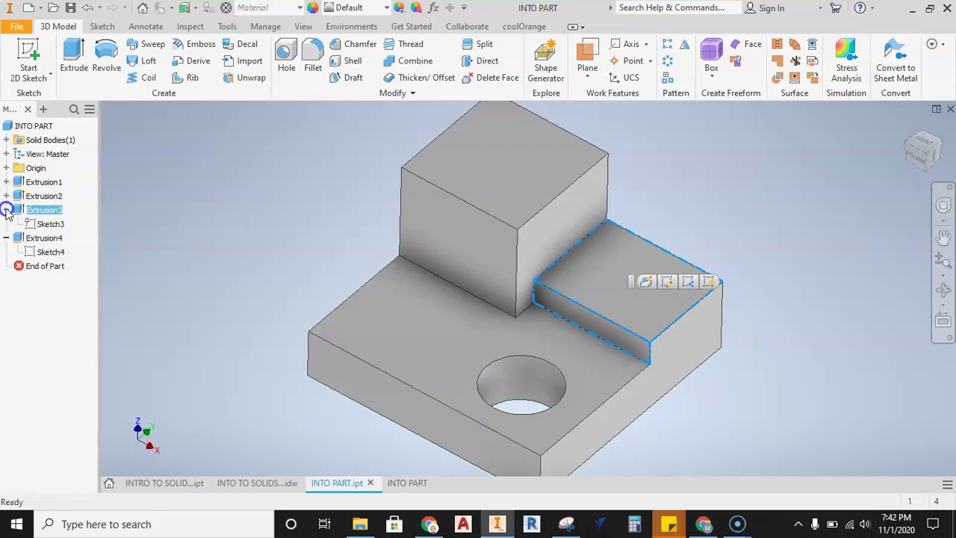
{"action": "left_click", "coordinate": [47, 224]}
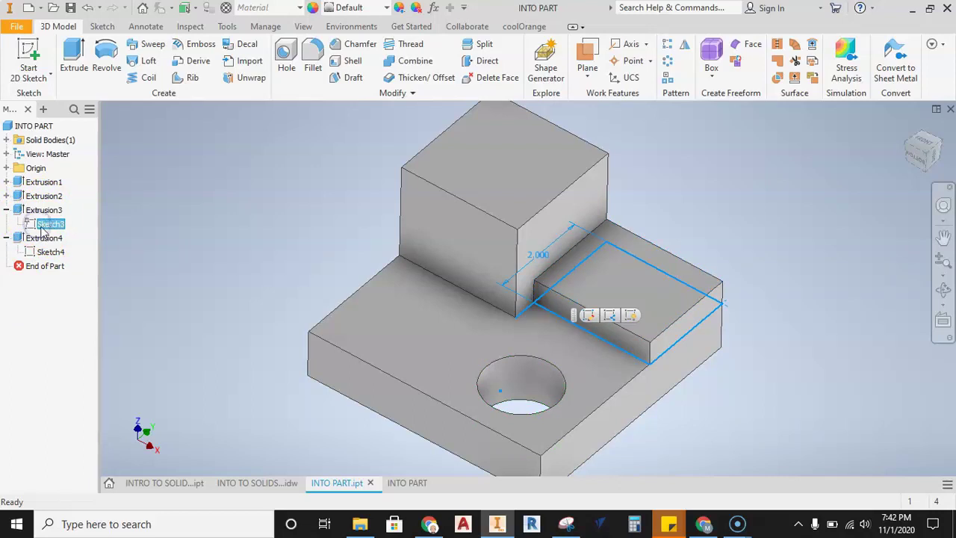
{"action": "right_click", "coordinate": [46, 225]}
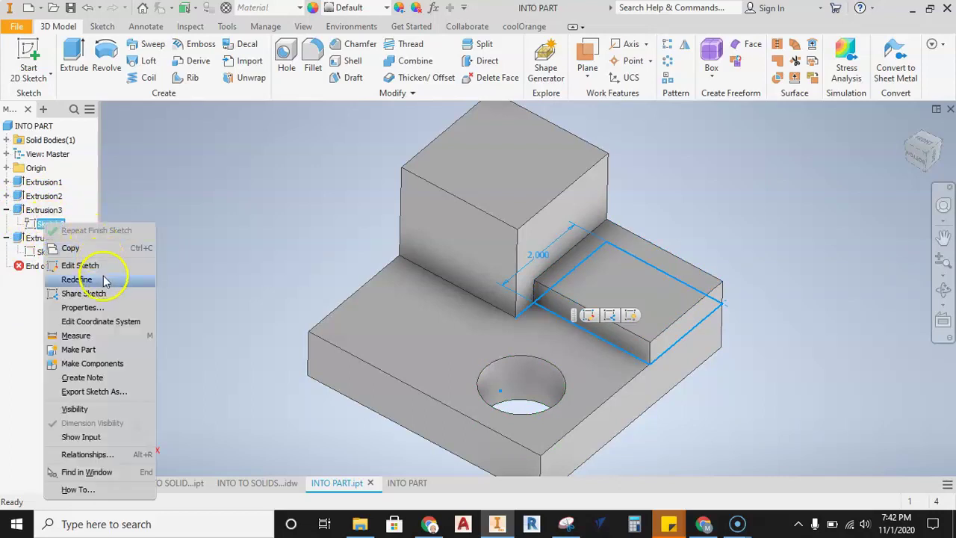
{"action": "left_click", "coordinate": [83, 266]}
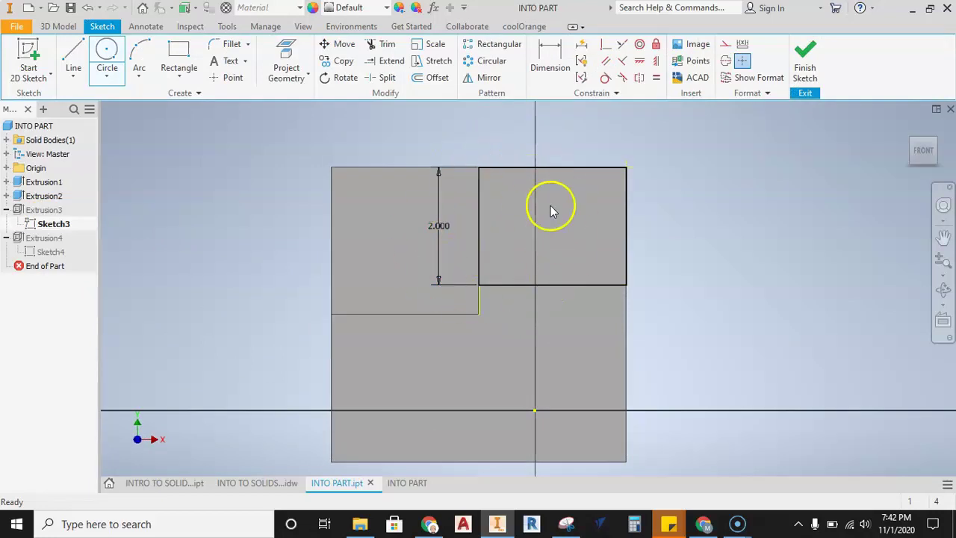
{"action": "key", "text": "Escape"}
{"action": "double_click", "coordinate": [438, 226]}
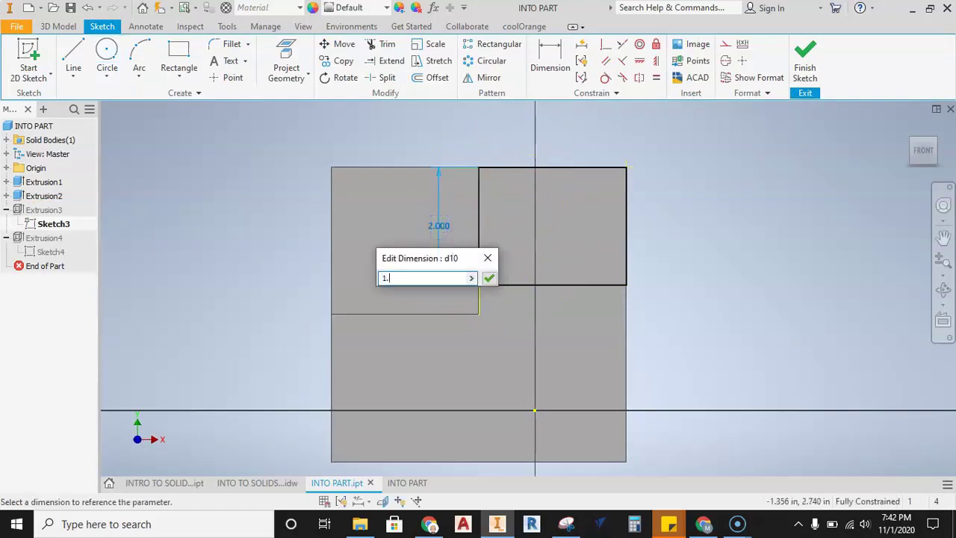
{"action": "key", "text": "Return"}
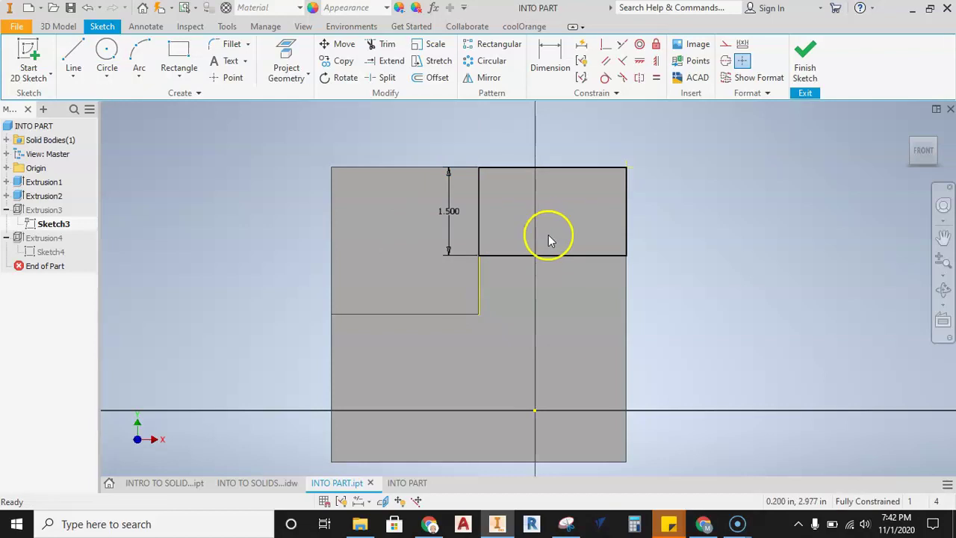
{"action": "left_click", "coordinate": [804, 53]}
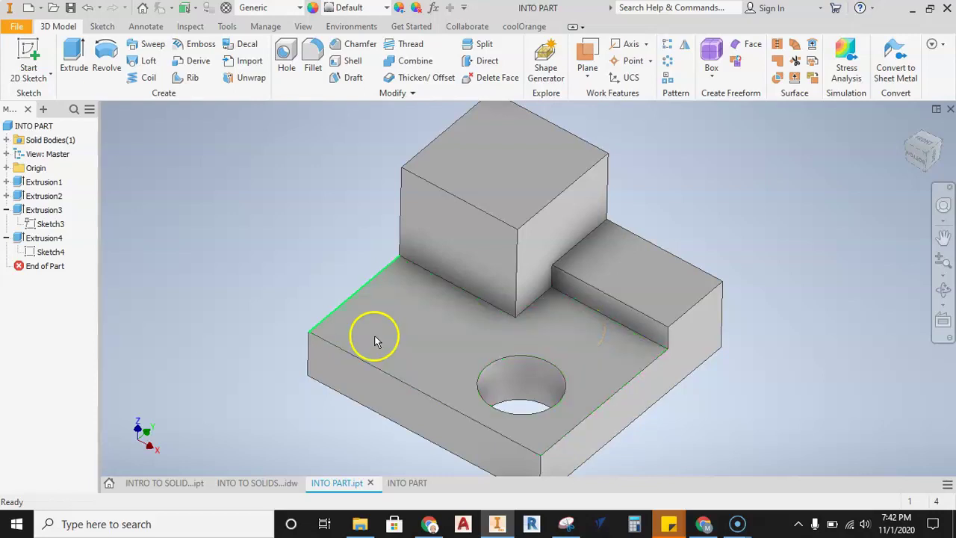
Step: Undo the low step's sketch depth change and leave the sketch
{"action": "left_click", "coordinate": [88, 10]}
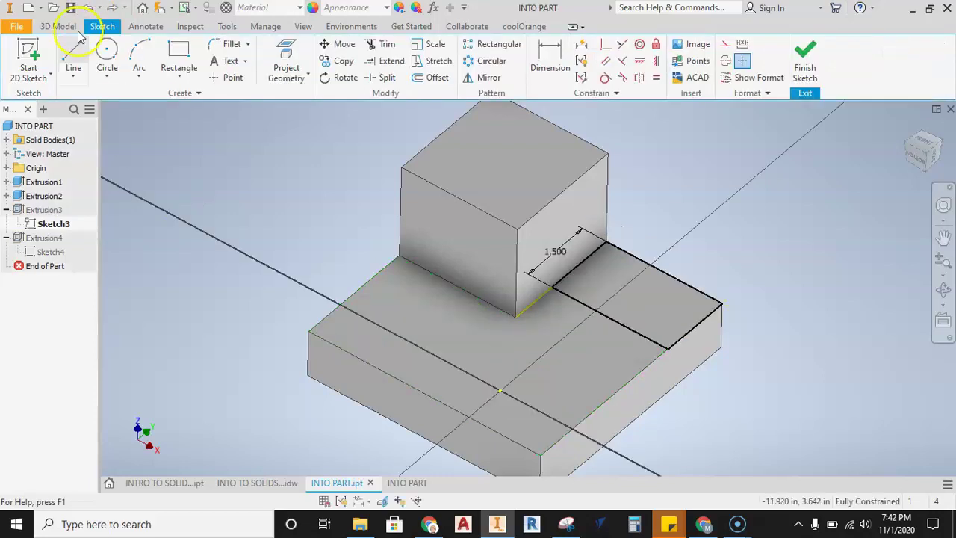
{"action": "left_click", "coordinate": [87, 10]}
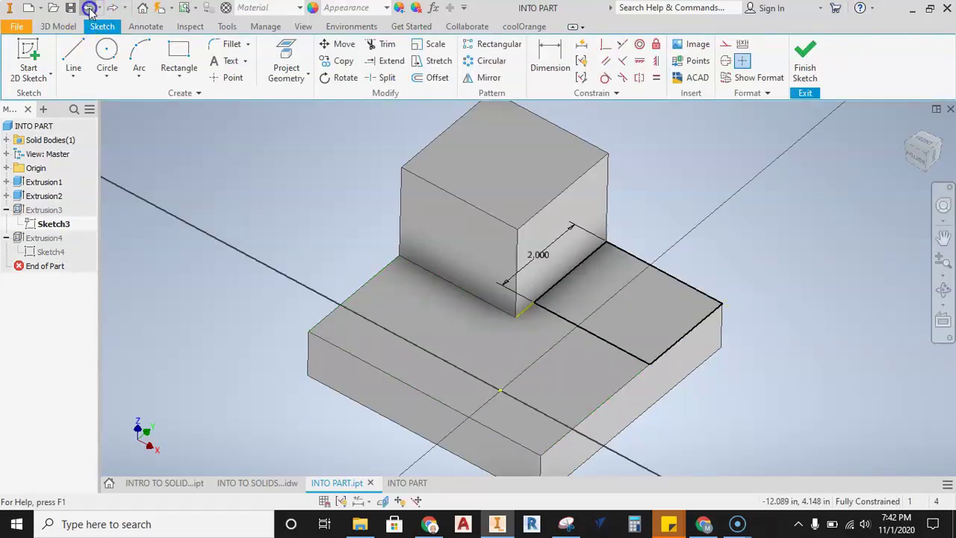
{"action": "left_click", "coordinate": [88, 8]}
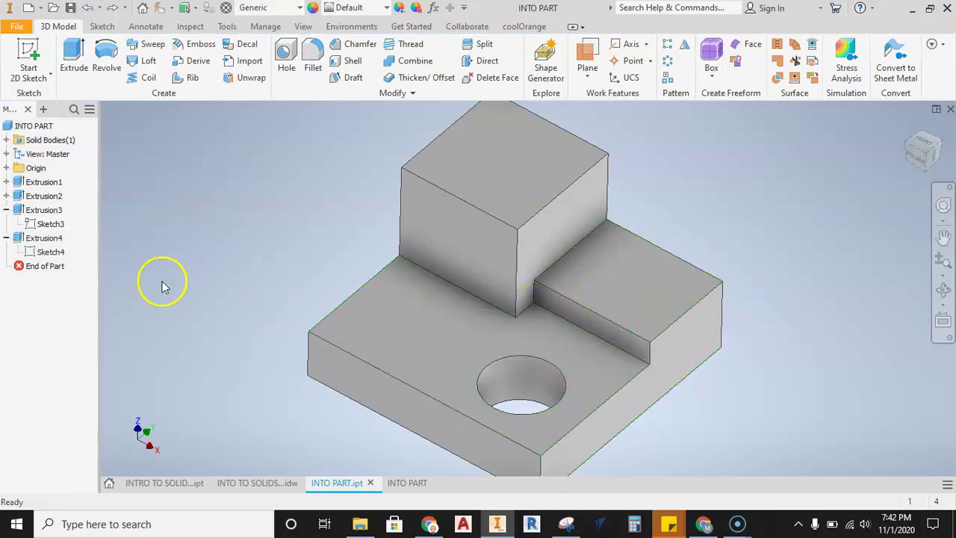
Step: Delete the circular hole cut from the base together with its consumed sketch
{"action": "scroll", "coordinate": [538, 330], "scroll_direction": "down", "scroll_amount": 3}
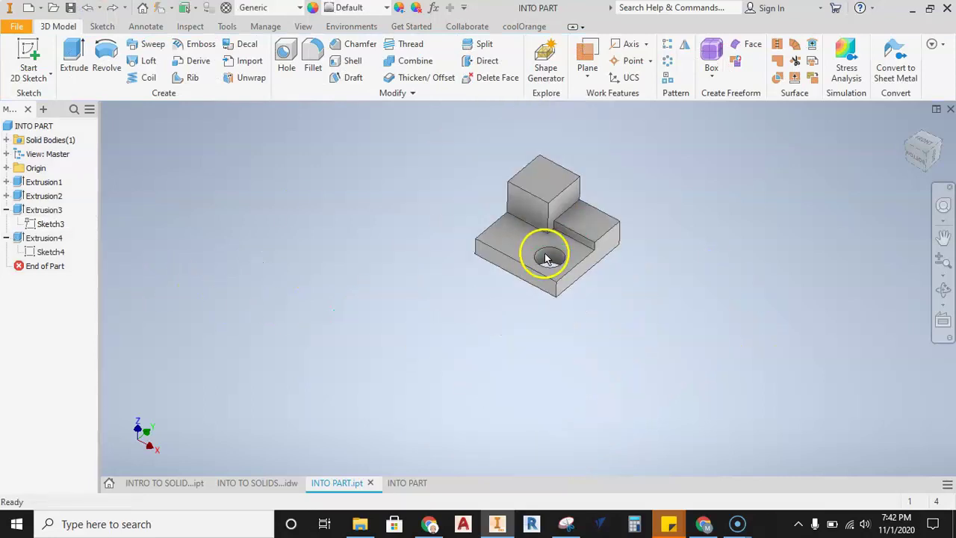
{"action": "scroll", "coordinate": [547, 259], "scroll_direction": "up", "scroll_amount": 4}
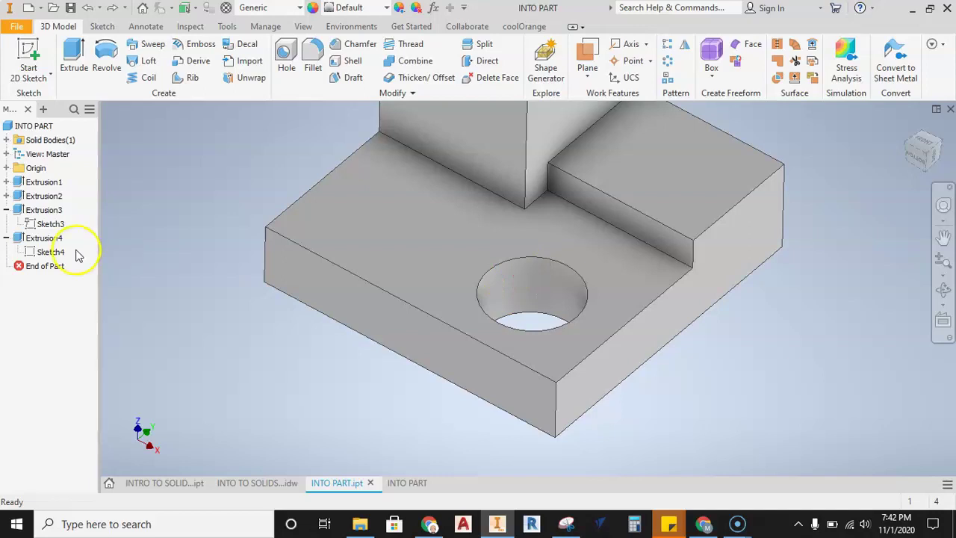
{"action": "left_click", "coordinate": [30, 239]}
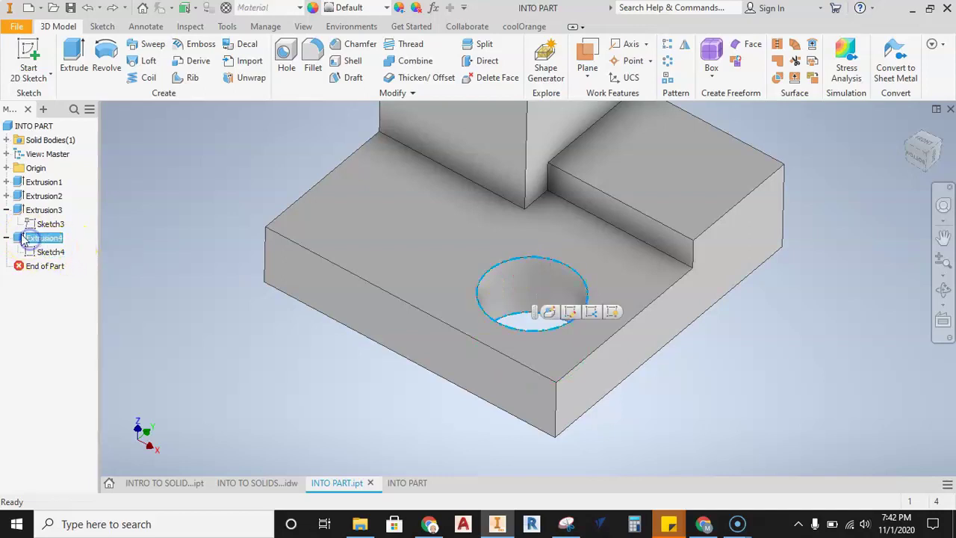
{"action": "right_click", "coordinate": [38, 244]}
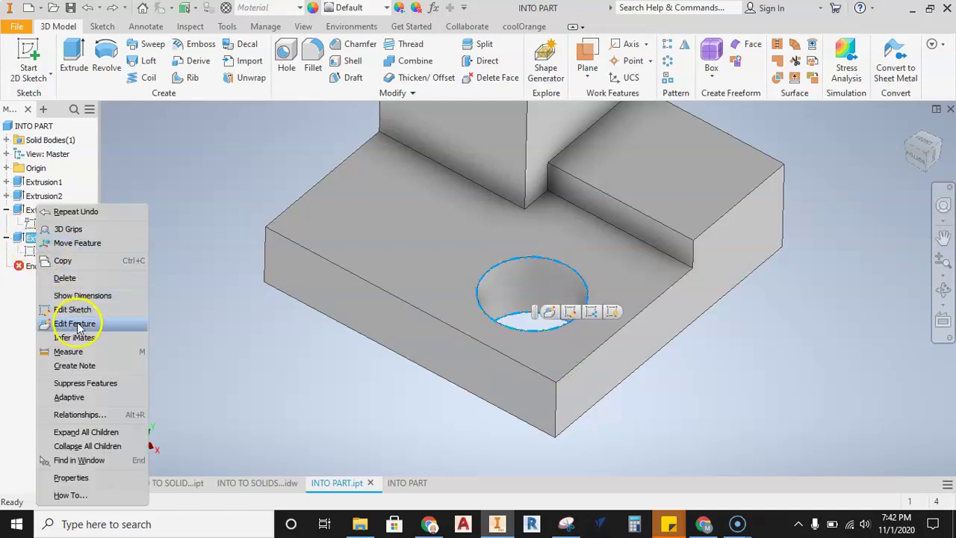
{"action": "left_click", "coordinate": [64, 277]}
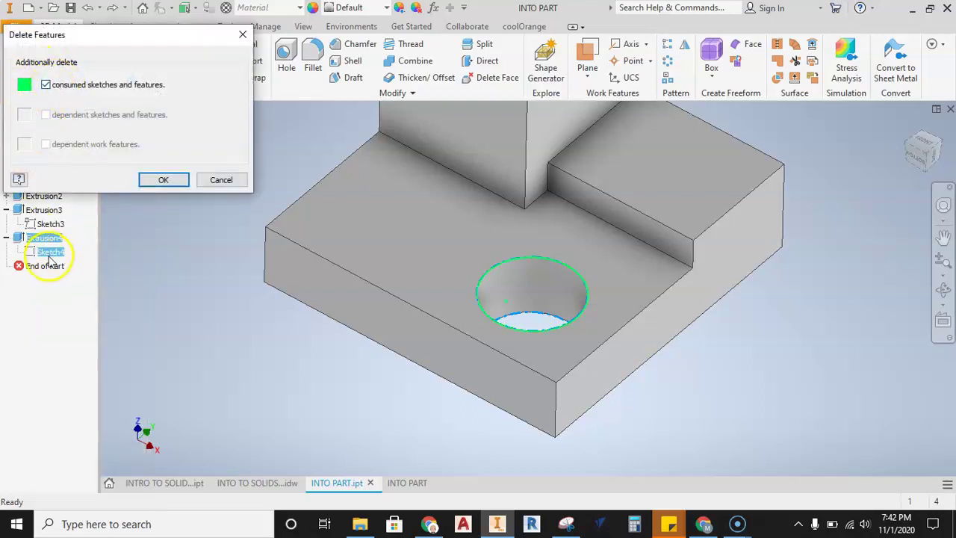
{"action": "left_click", "coordinate": [162, 180]}
{"action": "scroll", "coordinate": [198, 250], "scroll_direction": "down", "scroll_amount": 5}
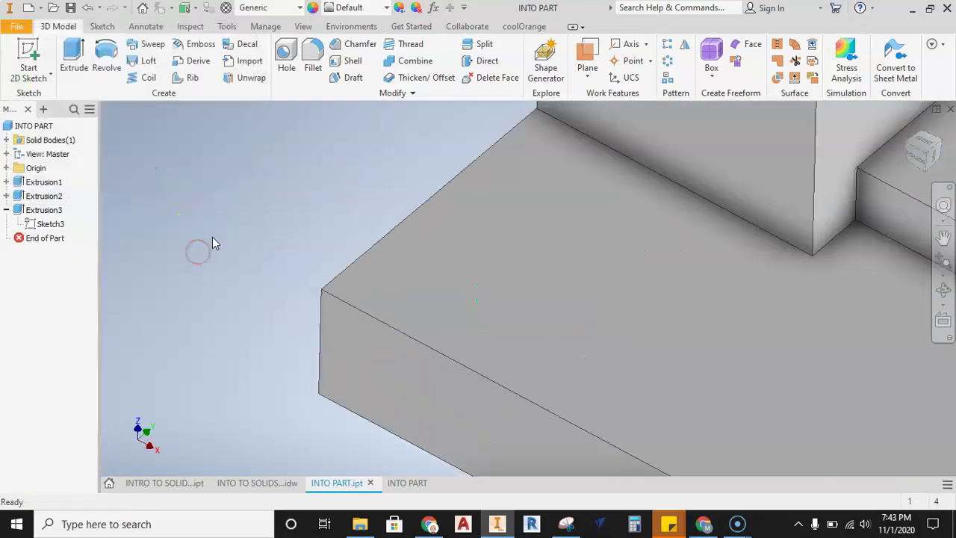
{"action": "scroll", "coordinate": [212, 242], "scroll_direction": "up", "scroll_amount": 5}
Step: Start saving a copy of the stepped block part, choosing the Solid Modeling folder as the location
{"action": "middle_click_drag", "start_coordinate": [245, 207], "coordinate": [607, 194]}
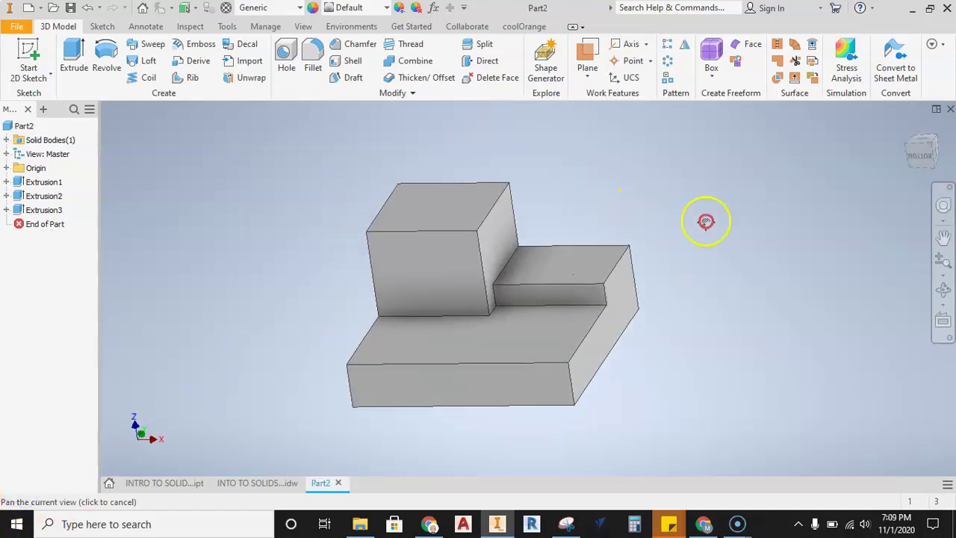
{"action": "left_click", "coordinate": [922, 148]}
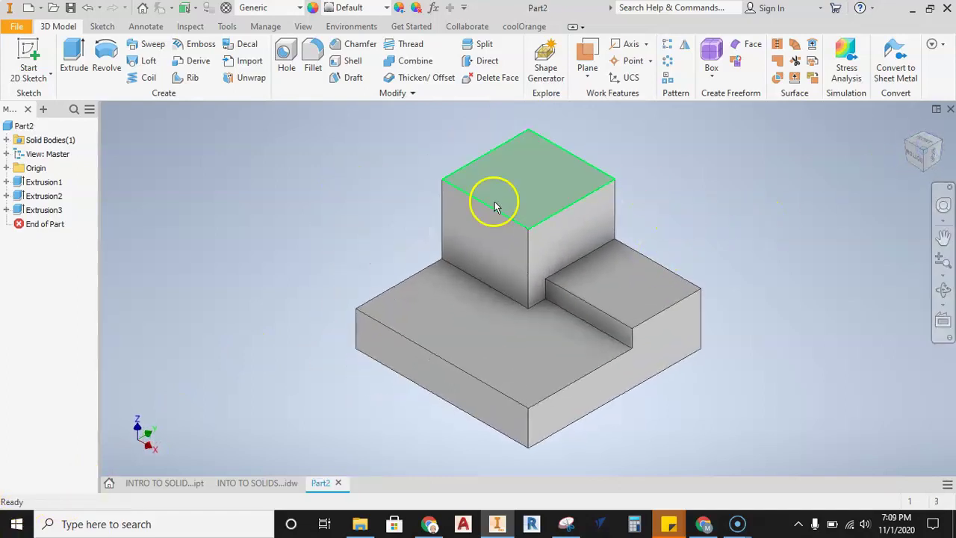
{"action": "middle_click_drag", "start_coordinate": [700, 252], "coordinate": [653, 216]}
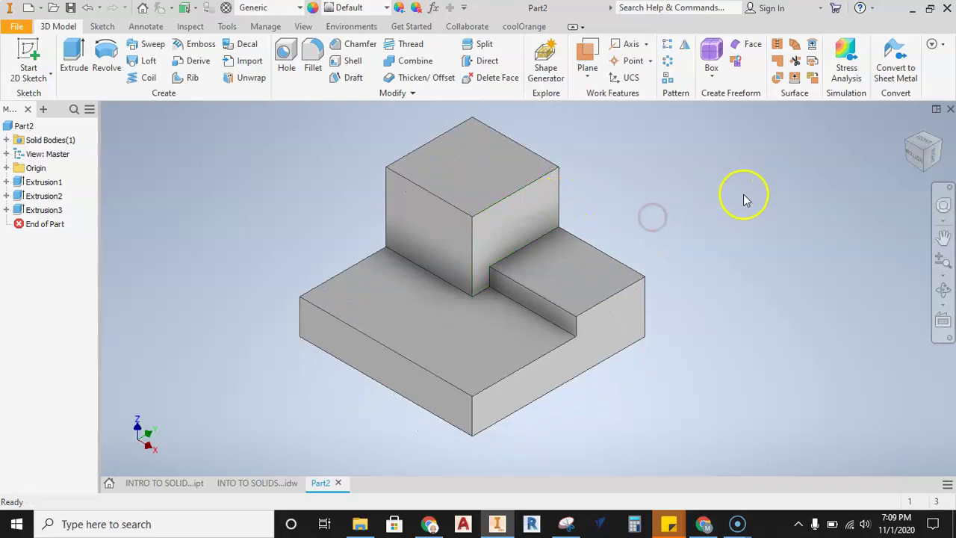
{"action": "left_click", "coordinate": [202, 189]}
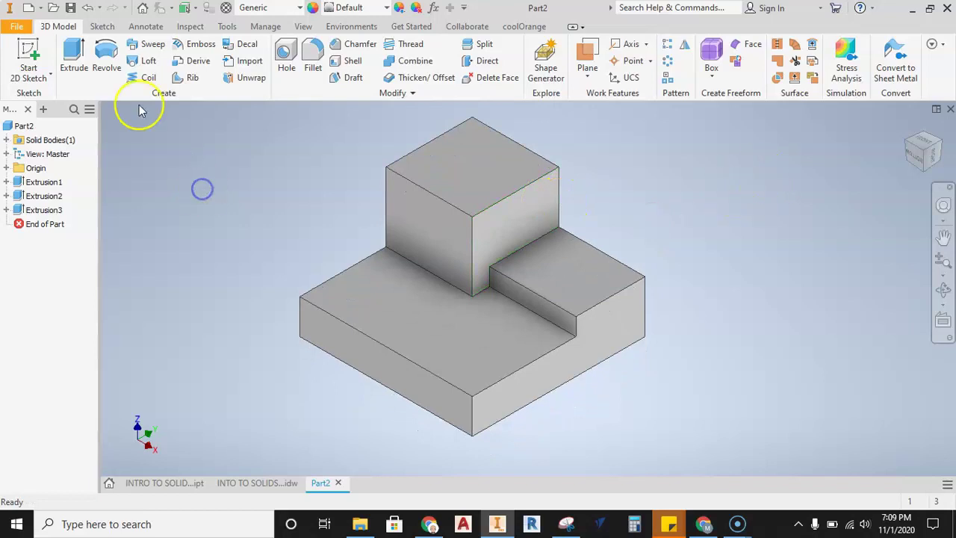
{"action": "left_click", "coordinate": [7, 28]}
{"action": "left_click", "coordinate": [49, 180]}
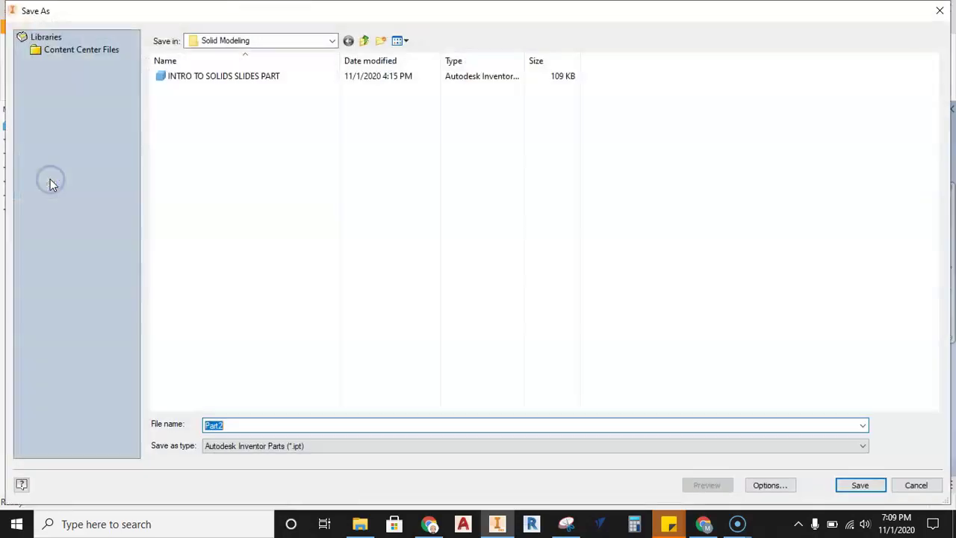
{"action": "left_click", "coordinate": [329, 40]}
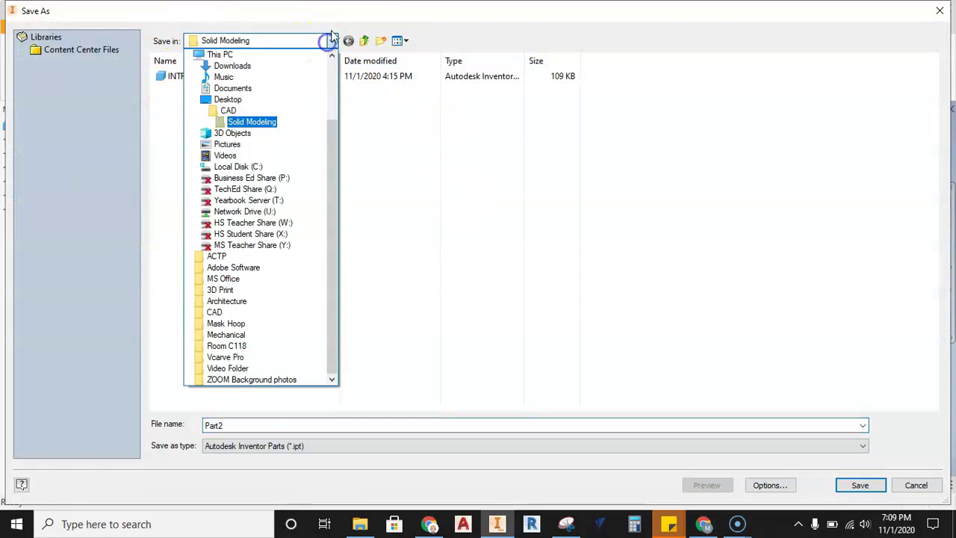
{"action": "left_click", "coordinate": [252, 121]}
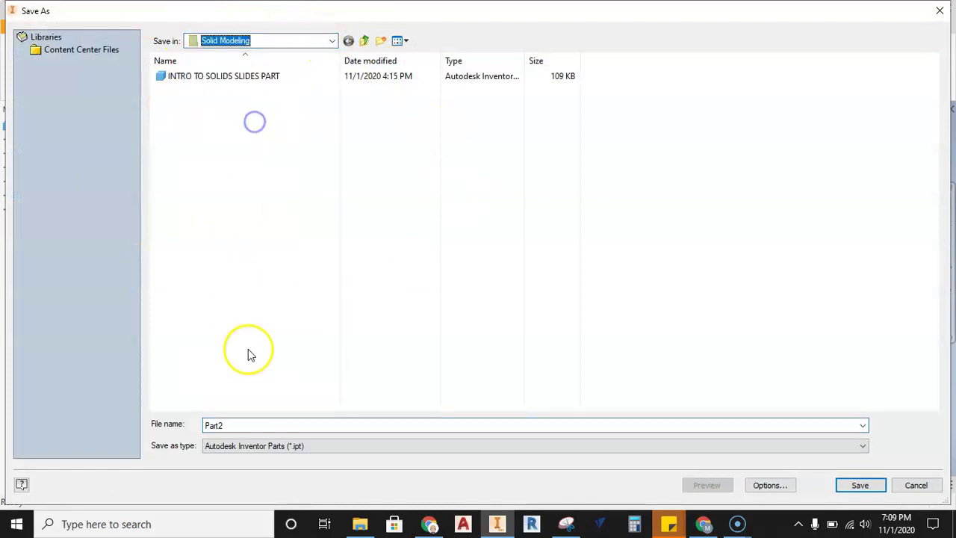
Step: Name the part file INTO PART and save it as an Autodesk Inventor part
{"action": "double_click", "coordinate": [238, 425]}
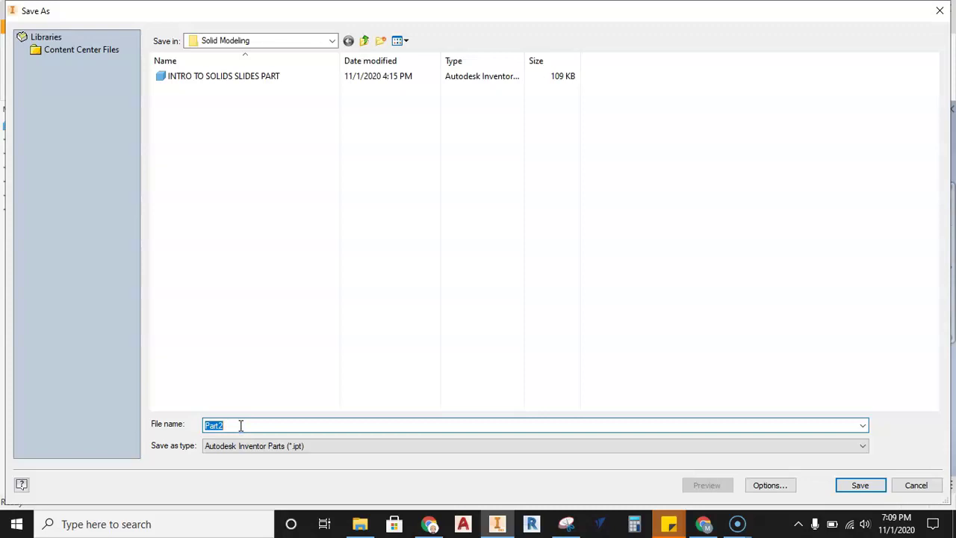
{"action": "type", "text": "I"}
{"action": "key", "text": "BackSpace"}
{"action": "key", "text": "BackSpace"}
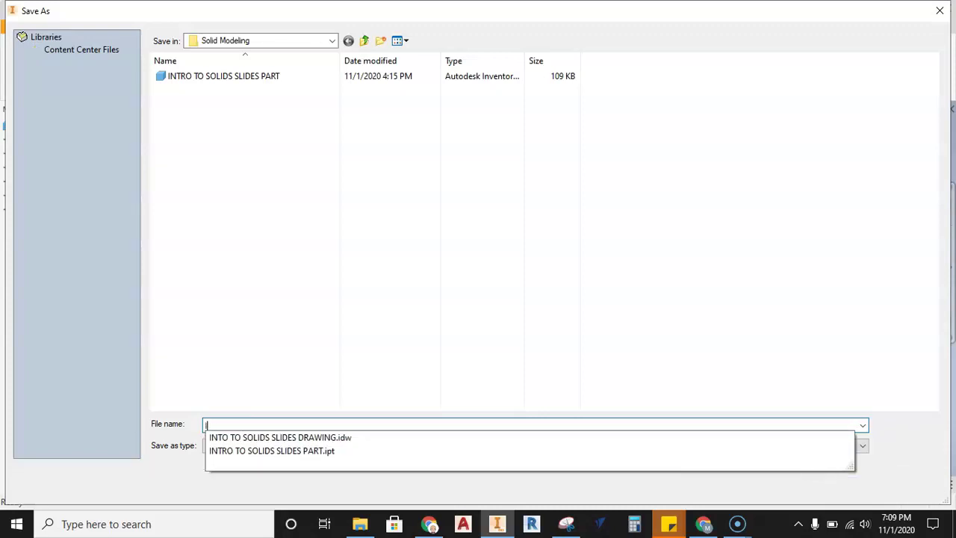
{"action": "type", "text": "NTO "}
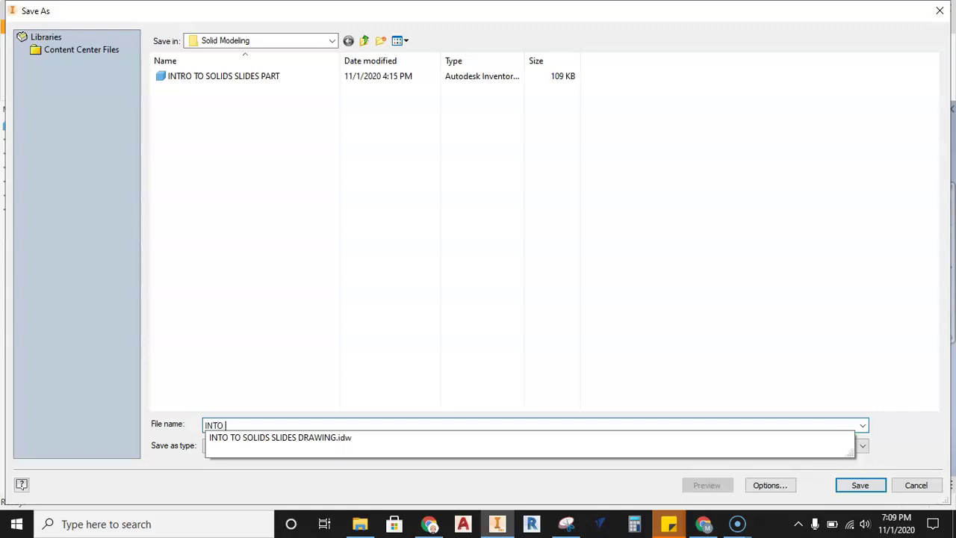
{"action": "type", "text": "PART"}
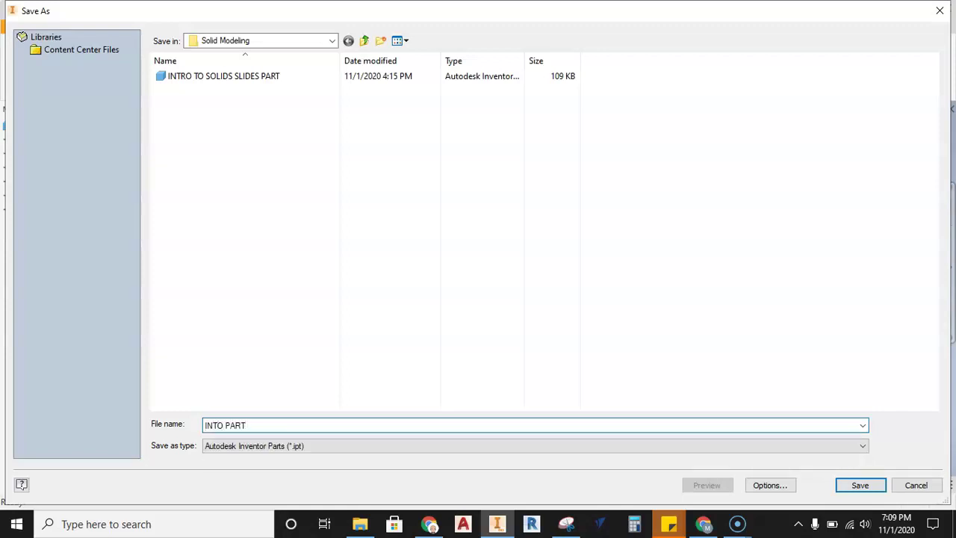
{"action": "left_click", "coordinate": [860, 485]}
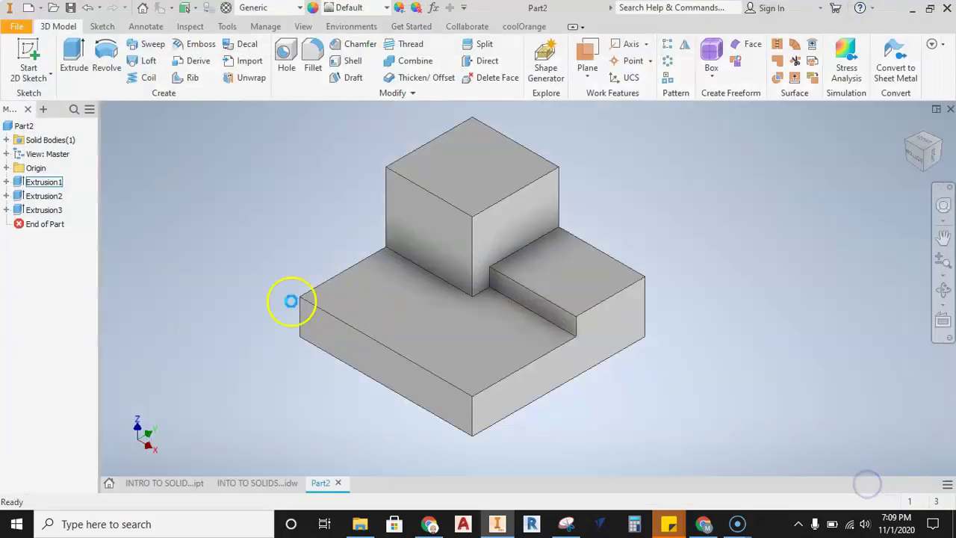
Step: Compare the stepped block model with the views in the INTO TO SOLIDS SLIDES DRAWING file
{"action": "key", "text": "F6"}
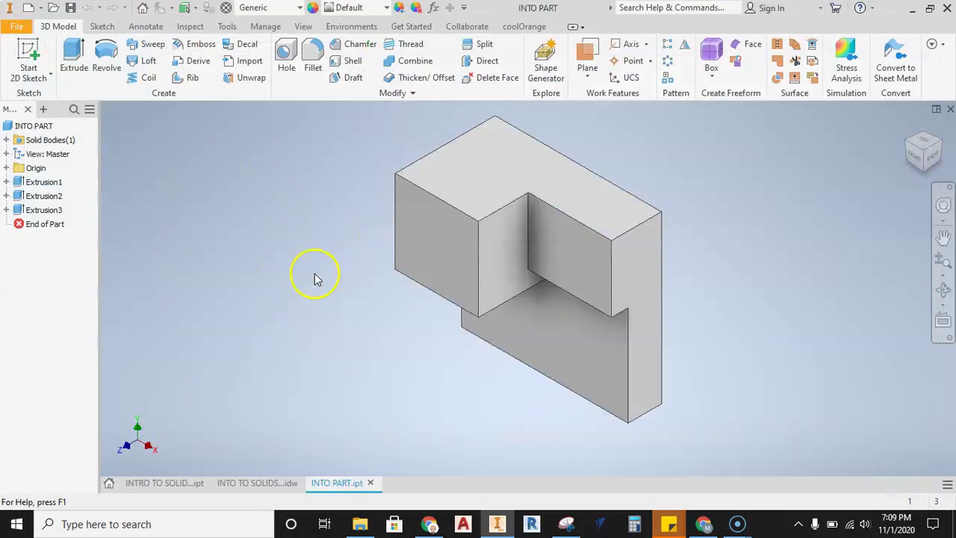
{"action": "middle_click_drag", "start_coordinate": [339, 285], "coordinate": [271, 273]}
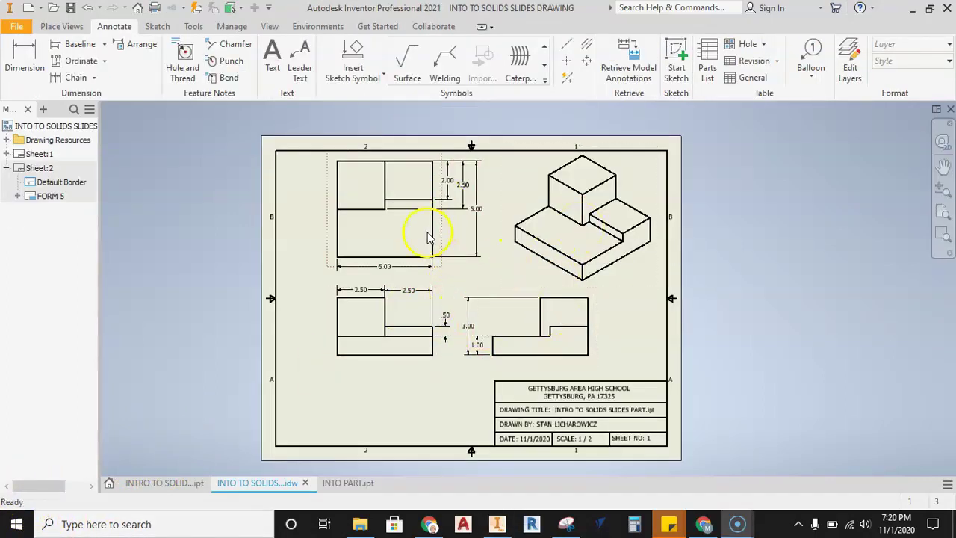
{"action": "left_click", "coordinate": [345, 482]}
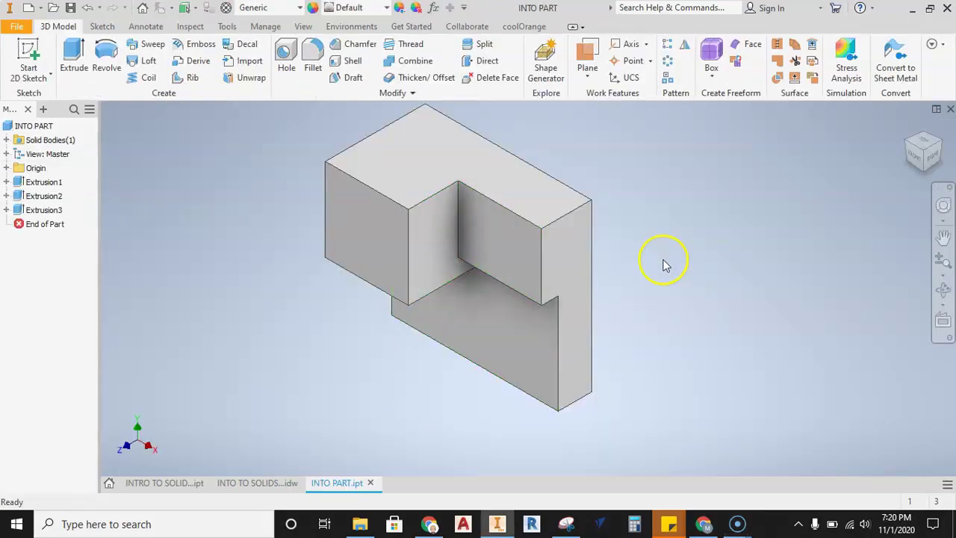
{"action": "middle_click_drag", "start_coordinate": [518, 271], "coordinate": [498, 261], "text": "shift"}
{"action": "key", "text": "F6"}
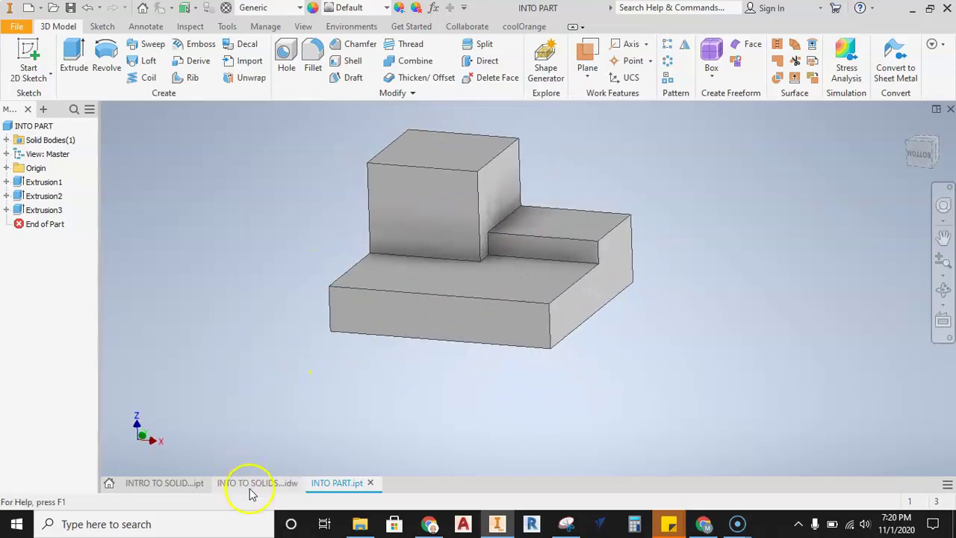
{"action": "left_click", "coordinate": [254, 483]}
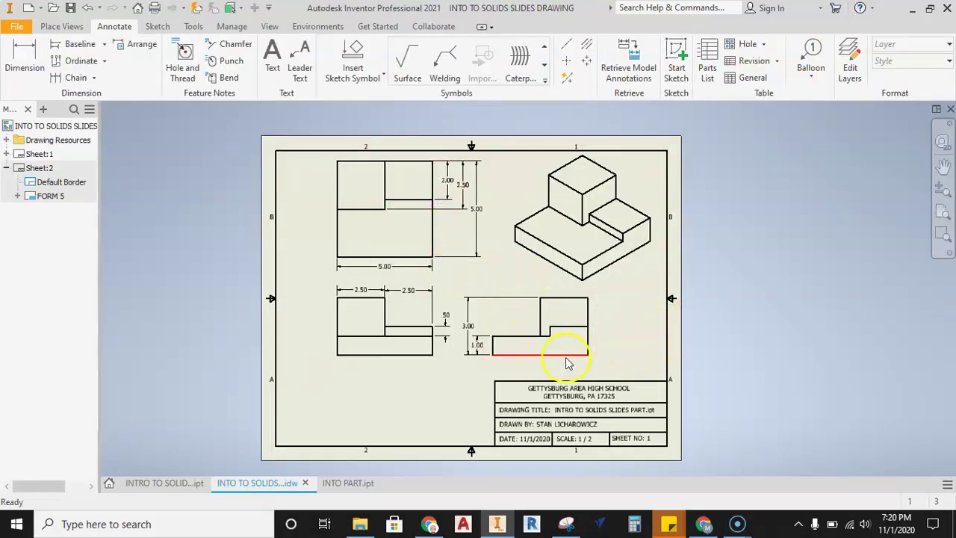
{"action": "middle_click_drag", "start_coordinate": [450, 301], "coordinate": [438, 295]}
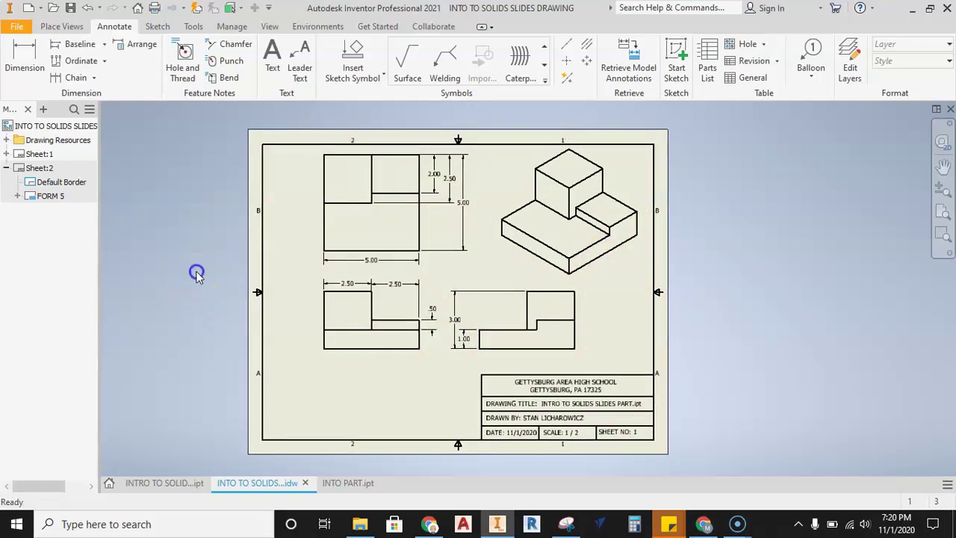
Step: Create a new drawing file from the Standard.idw template
{"action": "left_click", "coordinate": [19, 31]}
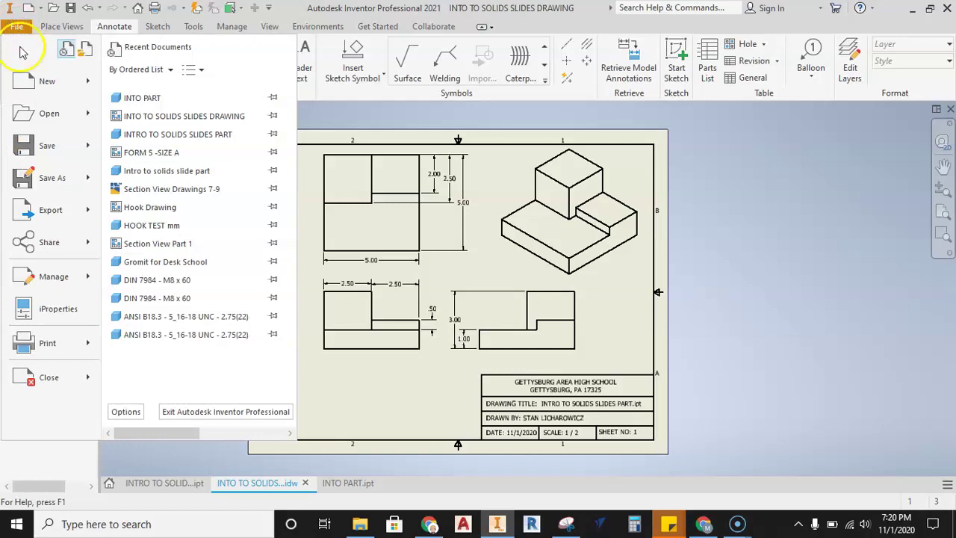
{"action": "left_click", "coordinate": [24, 78]}
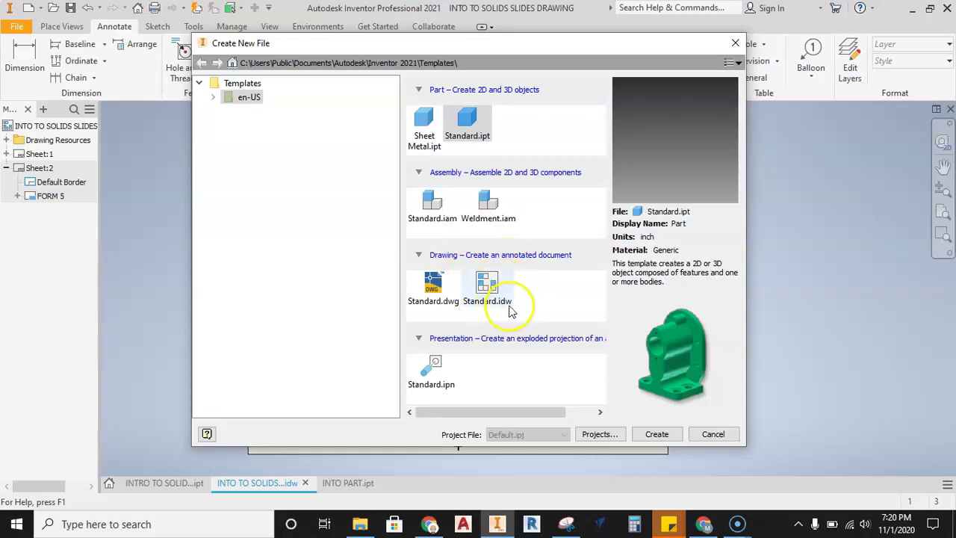
{"action": "left_click", "coordinate": [493, 290]}
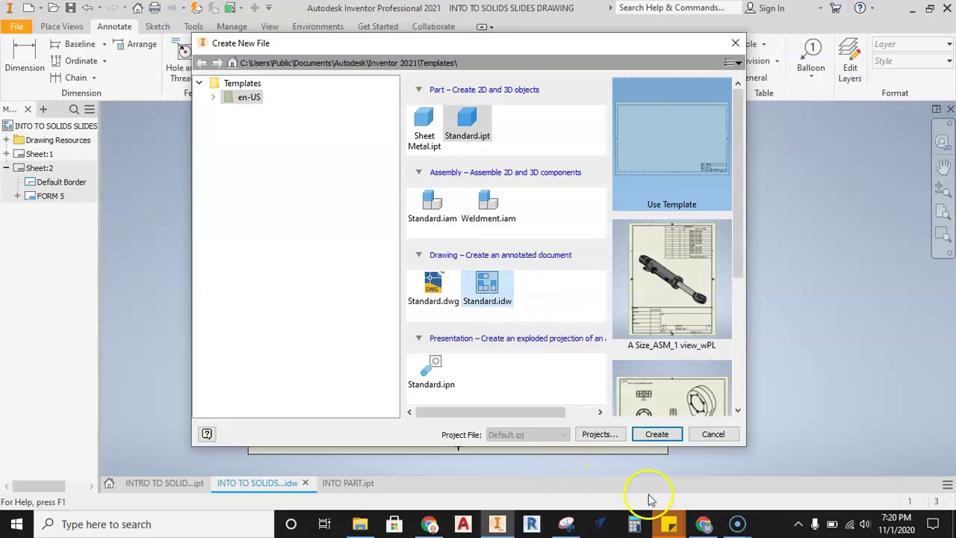
{"action": "left_click", "coordinate": [657, 434]}
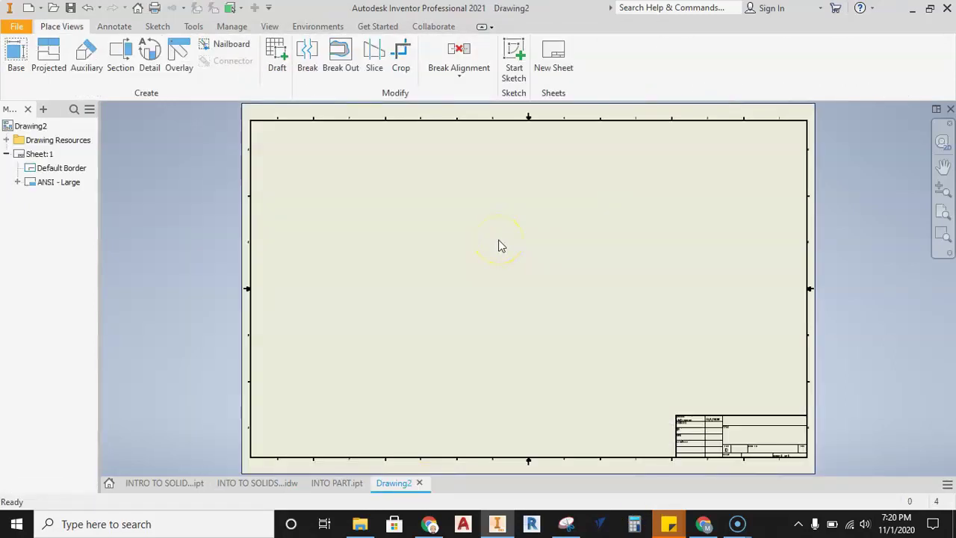
Step: Examine the new sheet's title block, including its sheet size field
{"action": "middle_click_drag", "start_coordinate": [636, 325], "coordinate": [478, 227]}
{"action": "scroll", "coordinate": [560, 356], "scroll_direction": "down", "scroll_amount": 3}
{"action": "scroll", "coordinate": [561, 359], "scroll_direction": "up", "scroll_amount": 6}
{"action": "scroll", "coordinate": [566, 335], "scroll_direction": "up", "scroll_amount": 2}
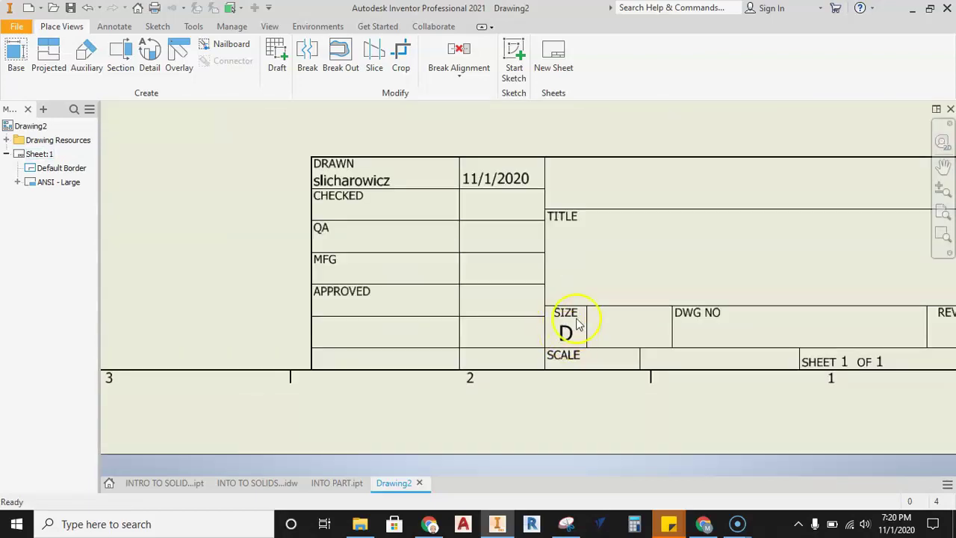
{"action": "scroll", "coordinate": [569, 336], "scroll_direction": "down", "scroll_amount": 6}
{"action": "middle_click", "coordinate": [525, 333]}
{"action": "scroll", "coordinate": [527, 313], "scroll_direction": "up", "scroll_amount": 2}
{"action": "scroll", "coordinate": [527, 298], "scroll_direction": "up", "scroll_amount": 3}
{"action": "scroll", "coordinate": [516, 293], "scroll_direction": "down", "scroll_amount": 4}
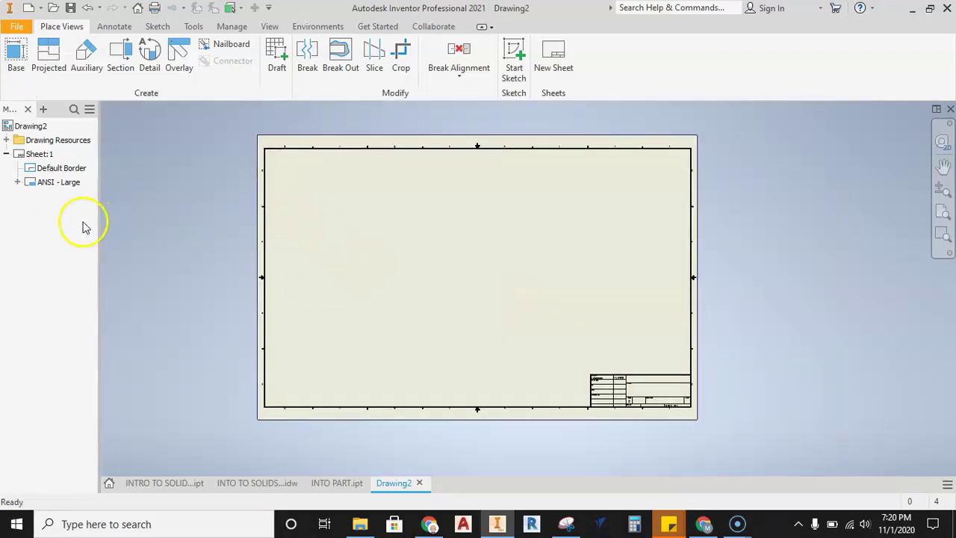
Step: Edit the new drawing's sheet, setting its size to A and keeping the landscape orientation
{"action": "double_click", "coordinate": [33, 153]}
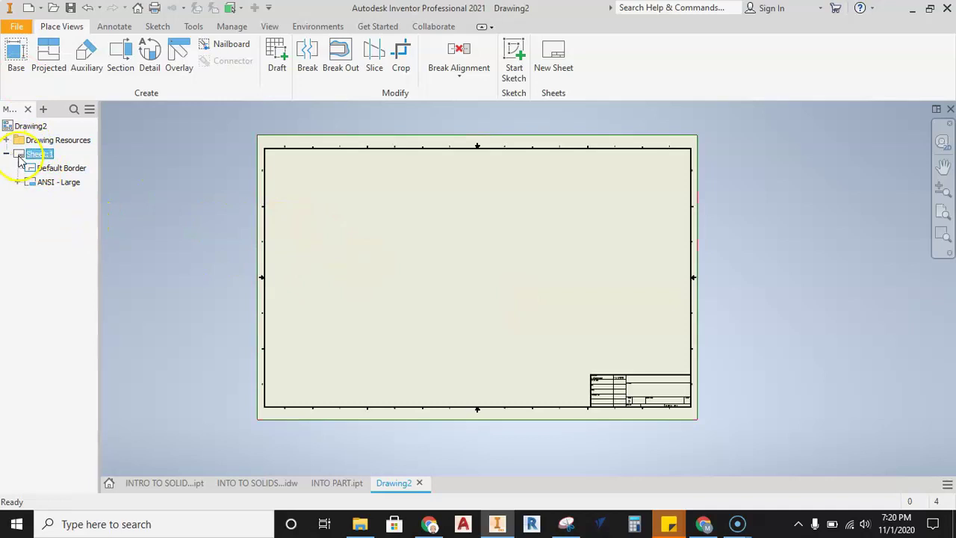
{"action": "right_click", "coordinate": [27, 158]}
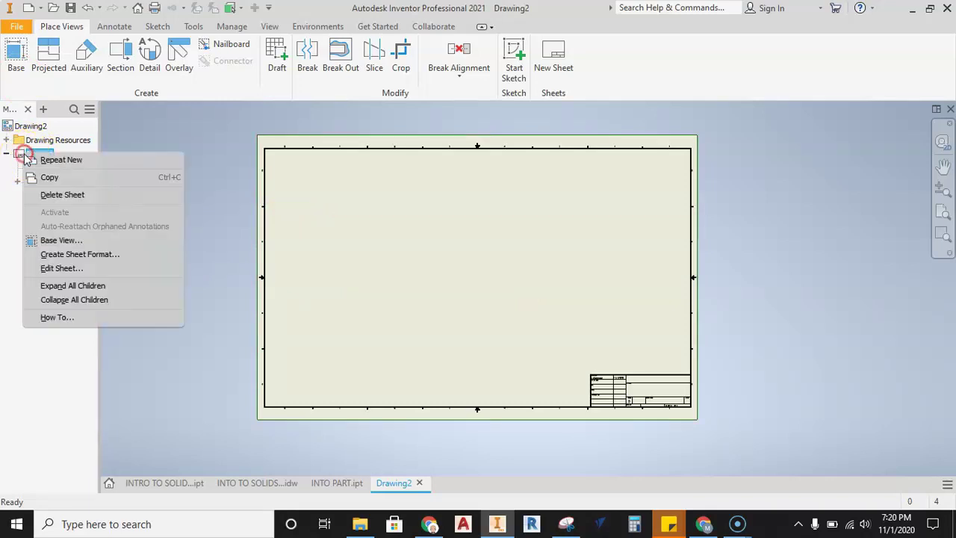
{"action": "left_click", "coordinate": [63, 268]}
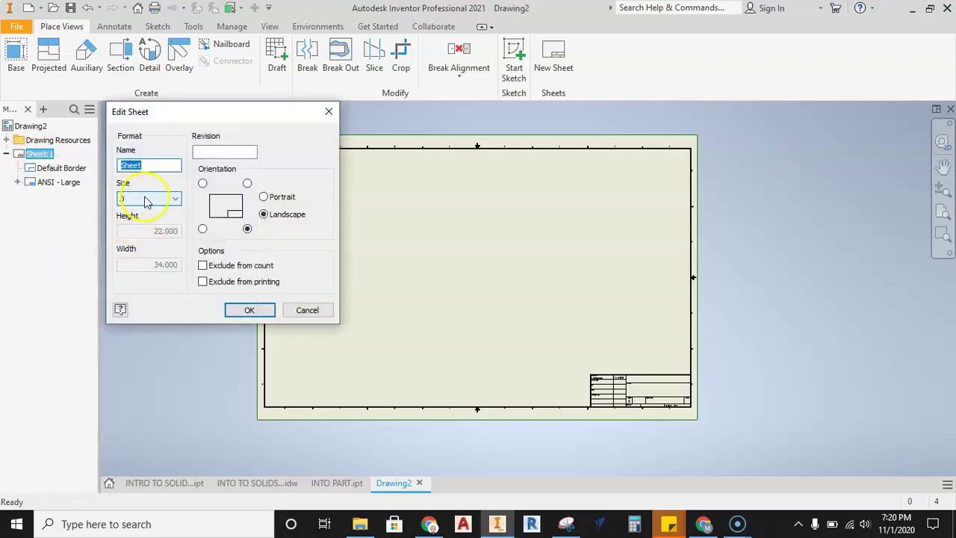
{"action": "left_click", "coordinate": [153, 198]}
{"action": "left_click", "coordinate": [127, 212]}
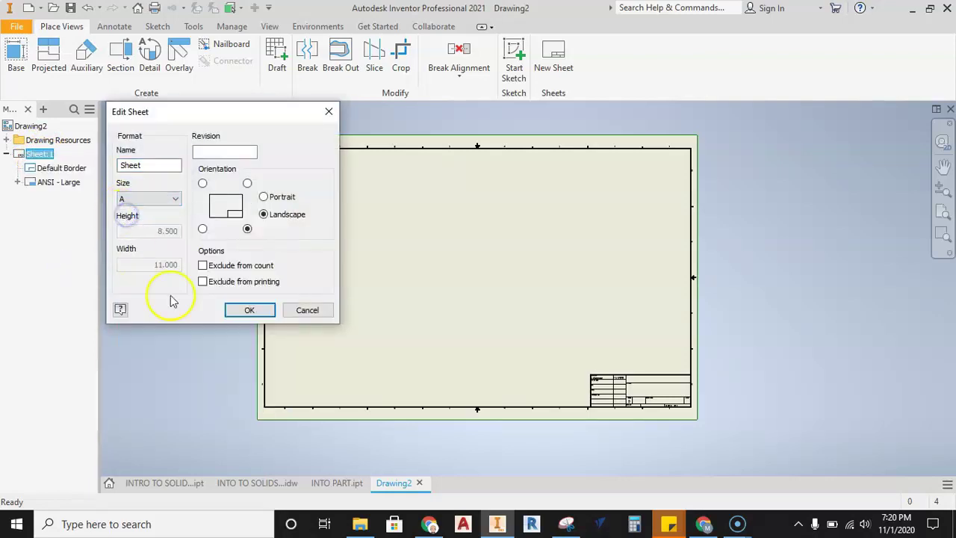
{"action": "left_click", "coordinate": [247, 310]}
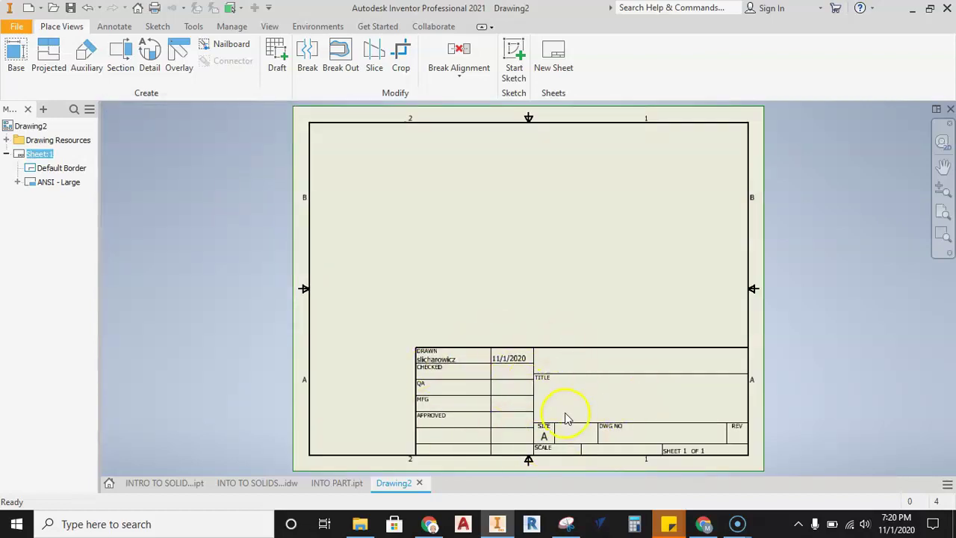
Step: Delete the ANSI - Large title block from Sheet:1 and collapse the sheet's browser entry
{"action": "right_click", "coordinate": [39, 183]}
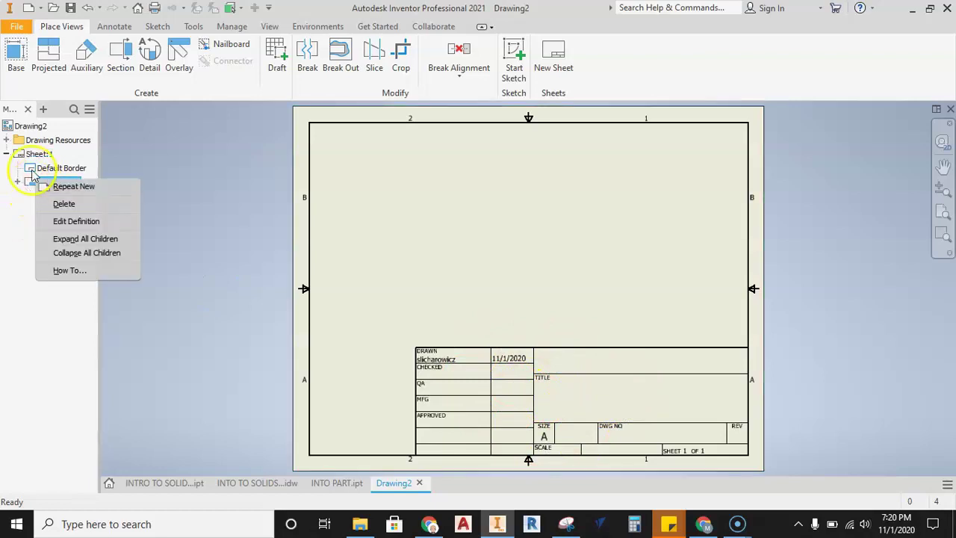
{"action": "left_click", "coordinate": [65, 204]}
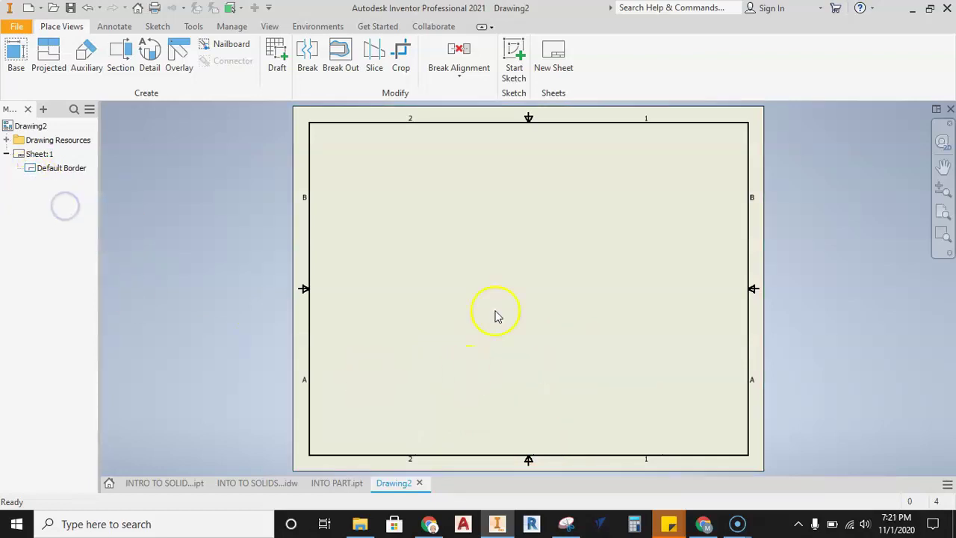
{"action": "left_click", "coordinate": [7, 153]}
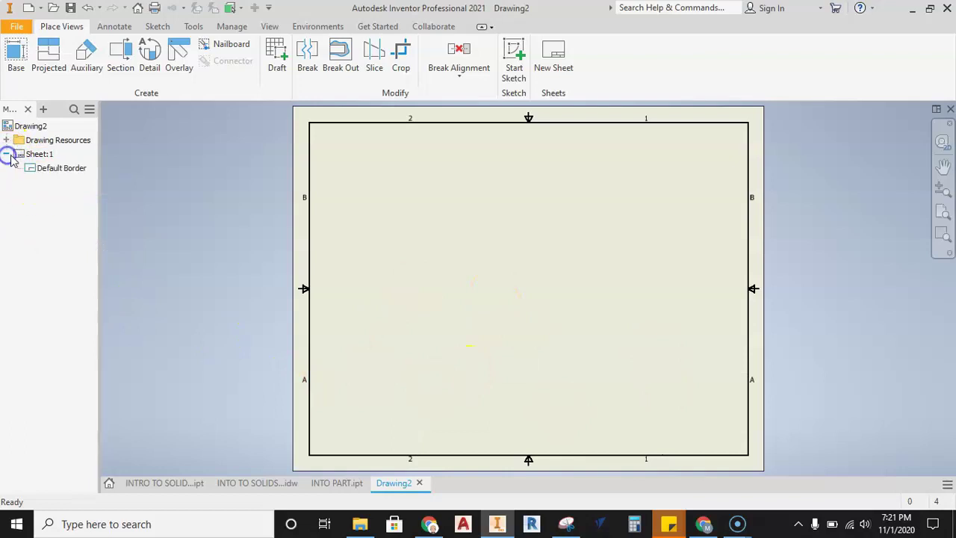
{"action": "left_click", "coordinate": [47, 193]}
{"action": "left_click", "coordinate": [7, 154]}
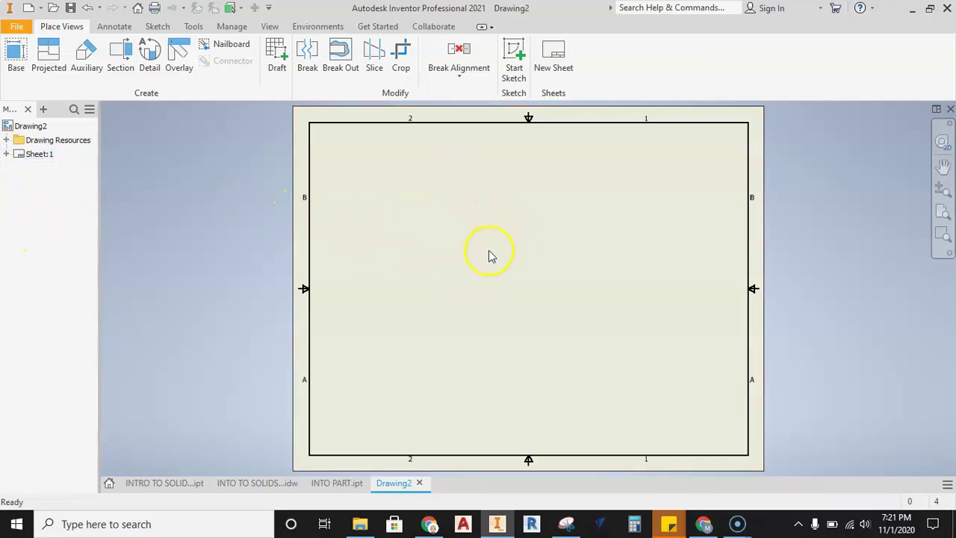
Step: Start a base view and choose INTO PART from the Solid Modeling folder as its source file
{"action": "middle_click_drag", "start_coordinate": [489, 256], "coordinate": [459, 249]}
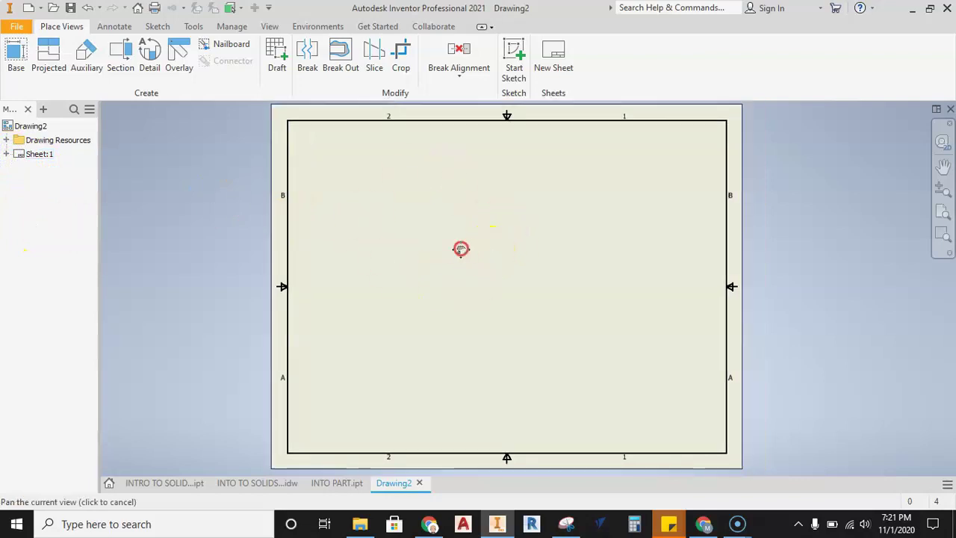
{"action": "left_click", "coordinate": [15, 54]}
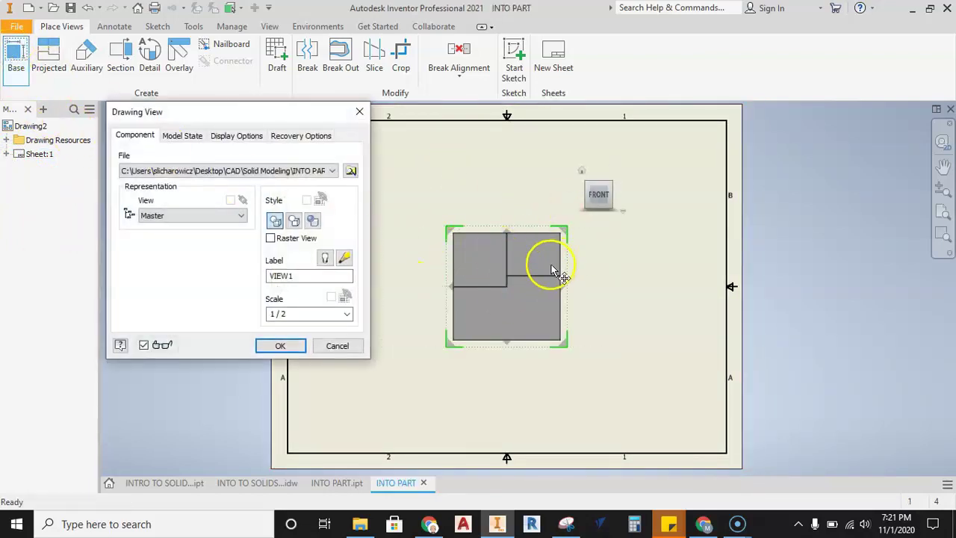
{"action": "left_click", "coordinate": [332, 171]}
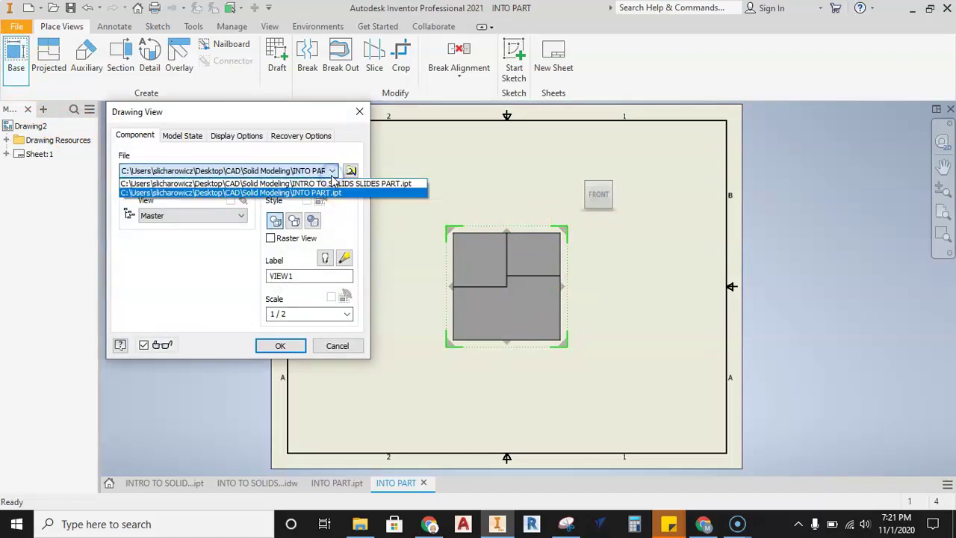
{"action": "left_click", "coordinate": [401, 172]}
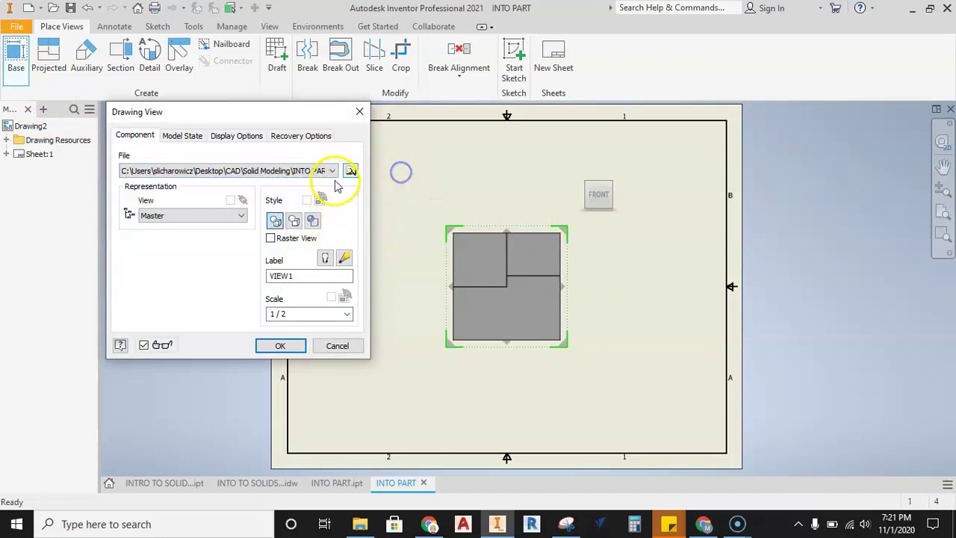
{"action": "left_click", "coordinate": [338, 173]}
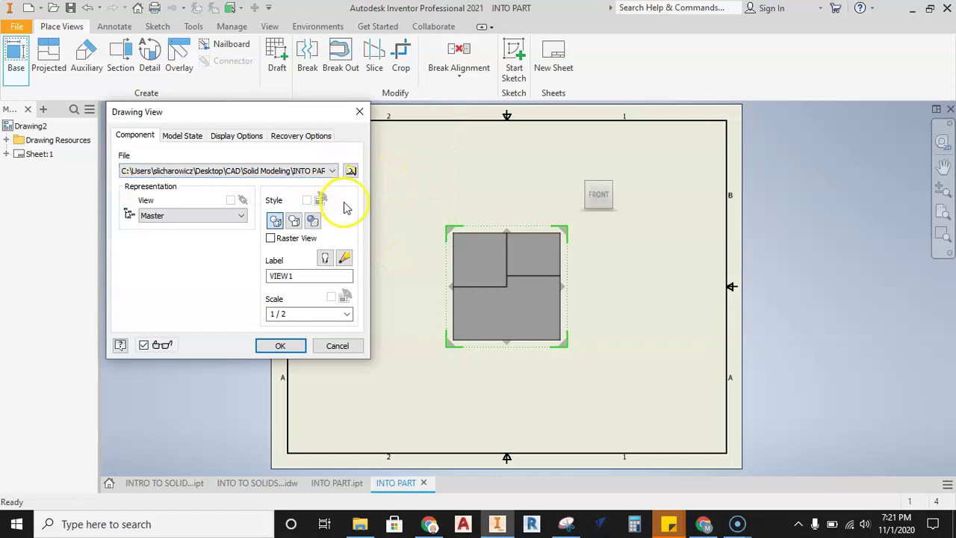
{"action": "left_click", "coordinate": [350, 172]}
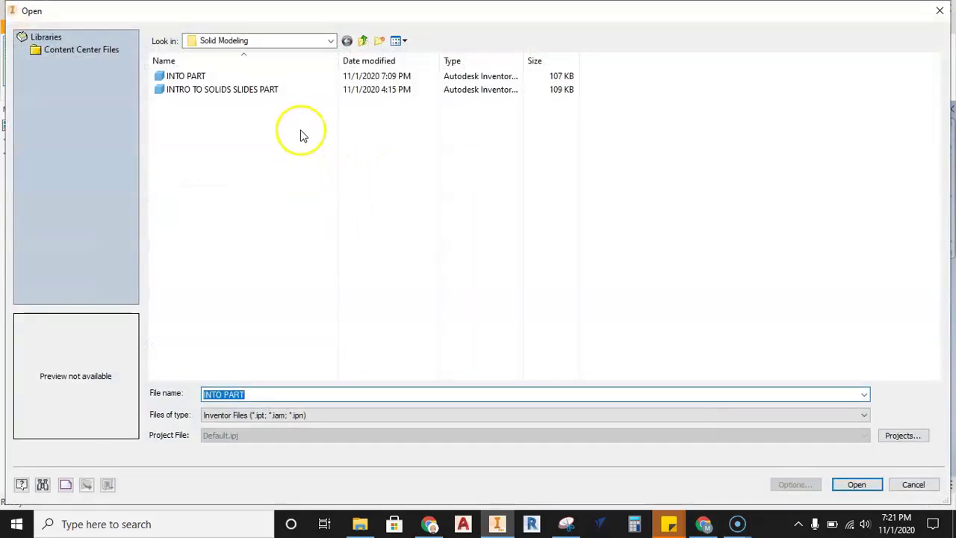
{"action": "left_click", "coordinate": [187, 78]}
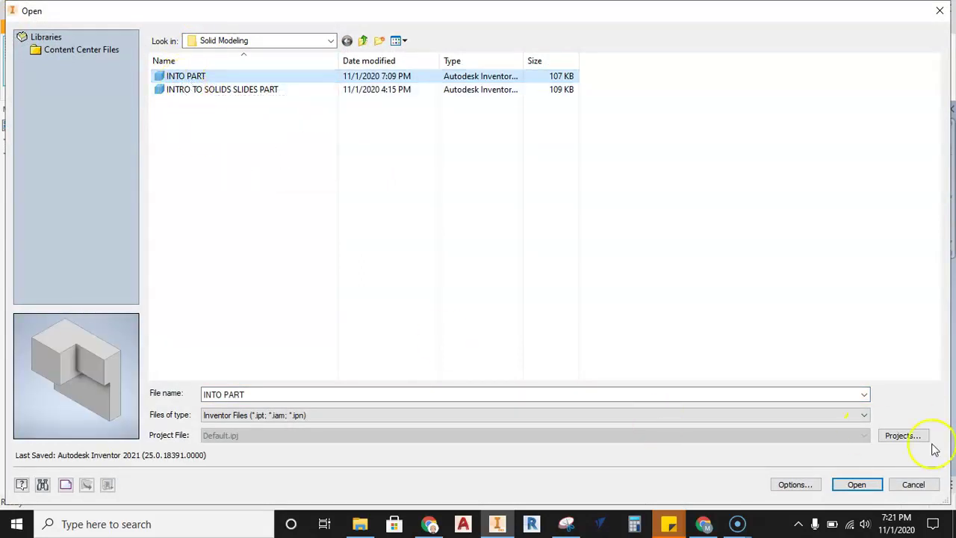
{"action": "left_click", "coordinate": [856, 484]}
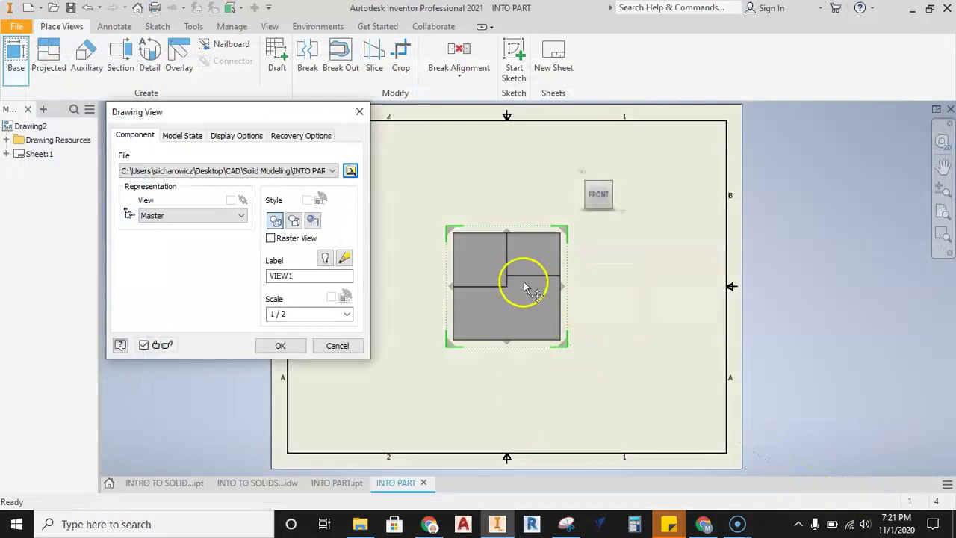
Step: Reorient the base view to the inverted Bottom face, showing the stepped profile with the tall block on the left
{"action": "mouse_move", "coordinate": [601, 222]}
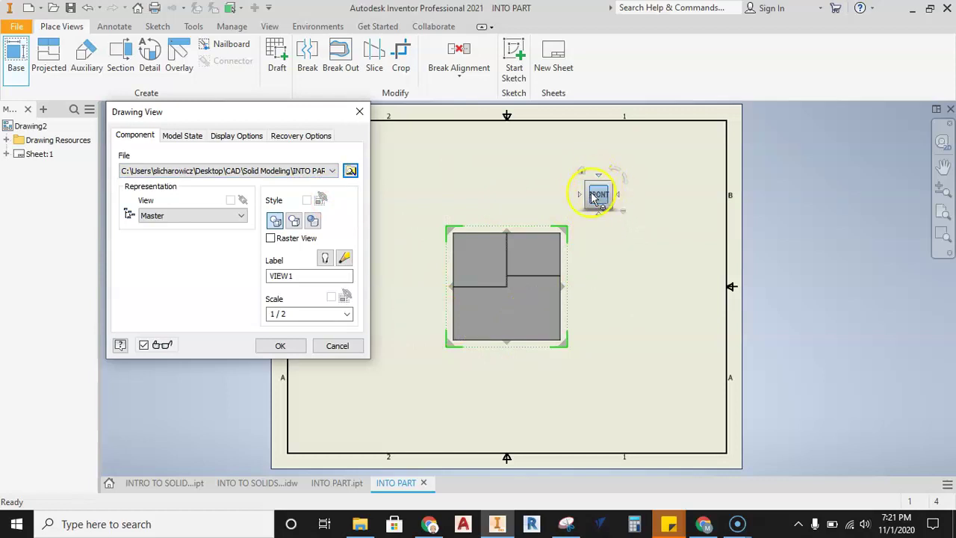
{"action": "left_click", "coordinate": [603, 216]}
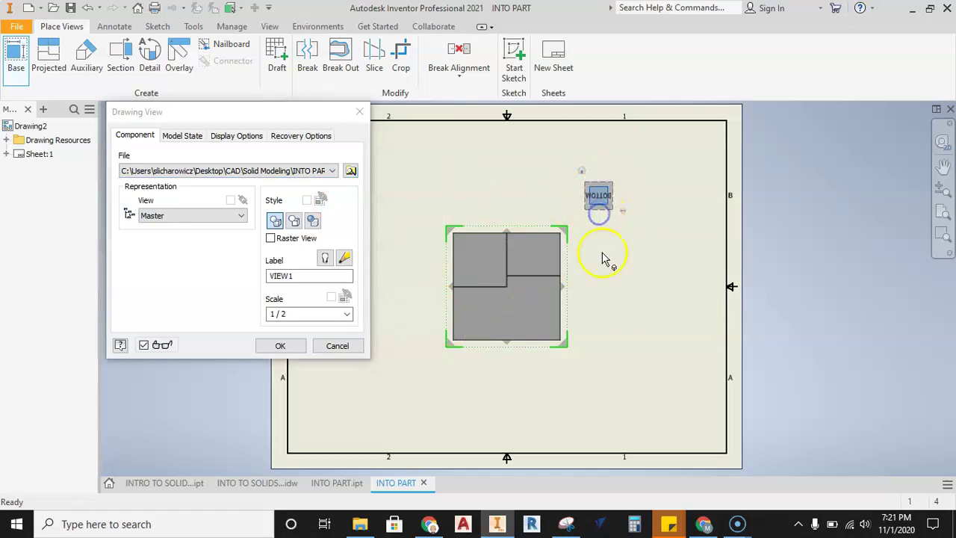
{"action": "left_click", "coordinate": [594, 205]}
{"action": "left_click", "coordinate": [579, 197]}
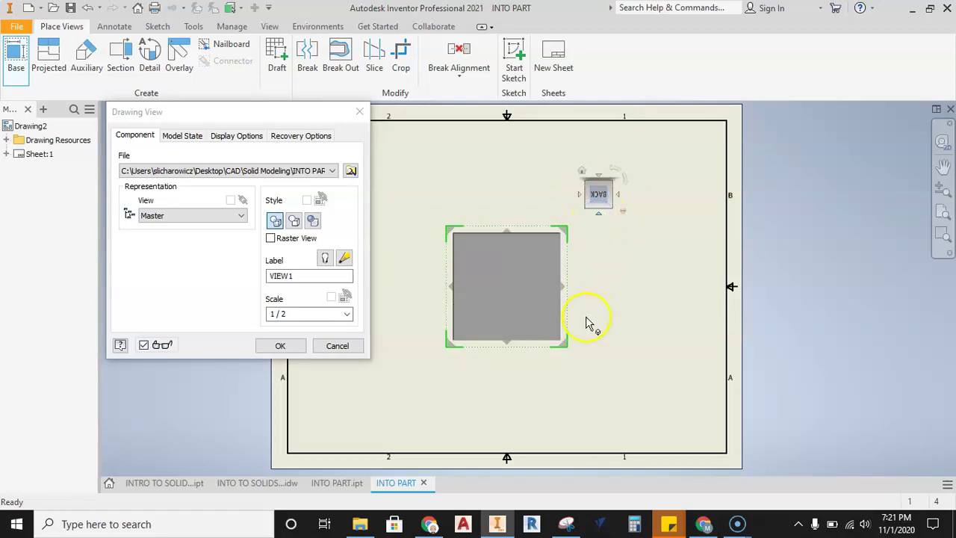
{"action": "left_click", "coordinate": [601, 217]}
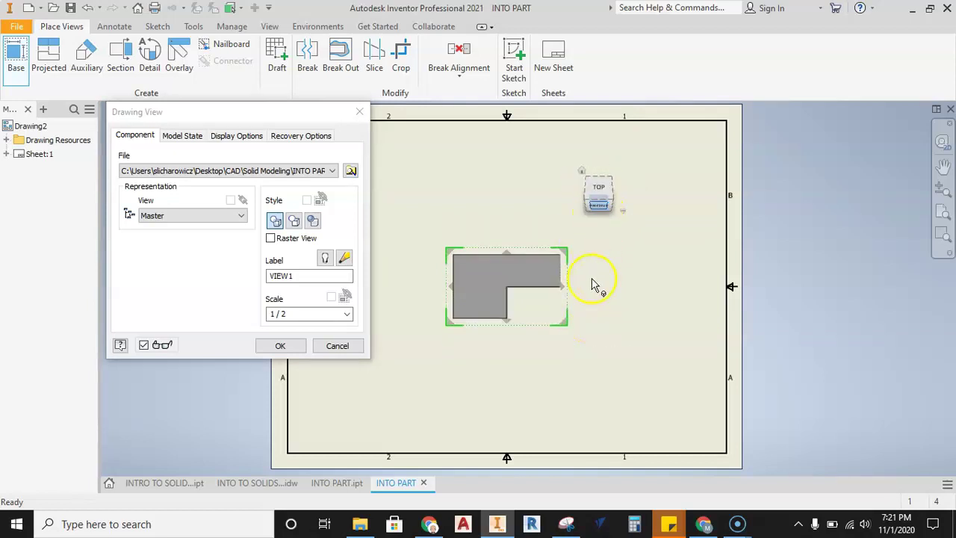
{"action": "left_click", "coordinate": [603, 196]}
{"action": "left_click", "coordinate": [602, 219]}
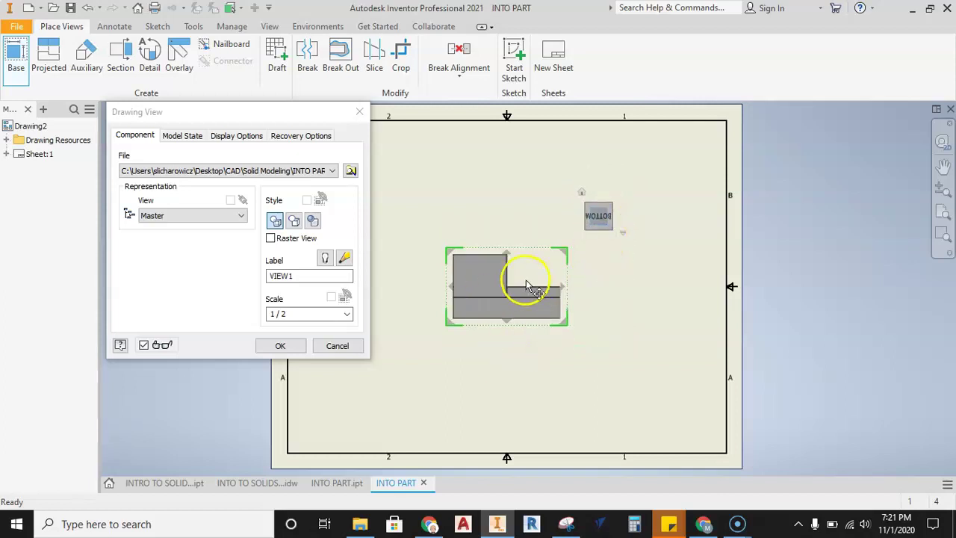
Step: Position the base view on the sheet's left half and create projected top, right-side and isometric views from it
{"action": "mouse_move", "coordinate": [533, 261]}
{"action": "middle_mouse_down"}
{"action": "mouse_move", "coordinate": [619, 242]}
{"action": "mouse_move", "coordinate": [577, 276]}
{"action": "middle_mouse_up"}
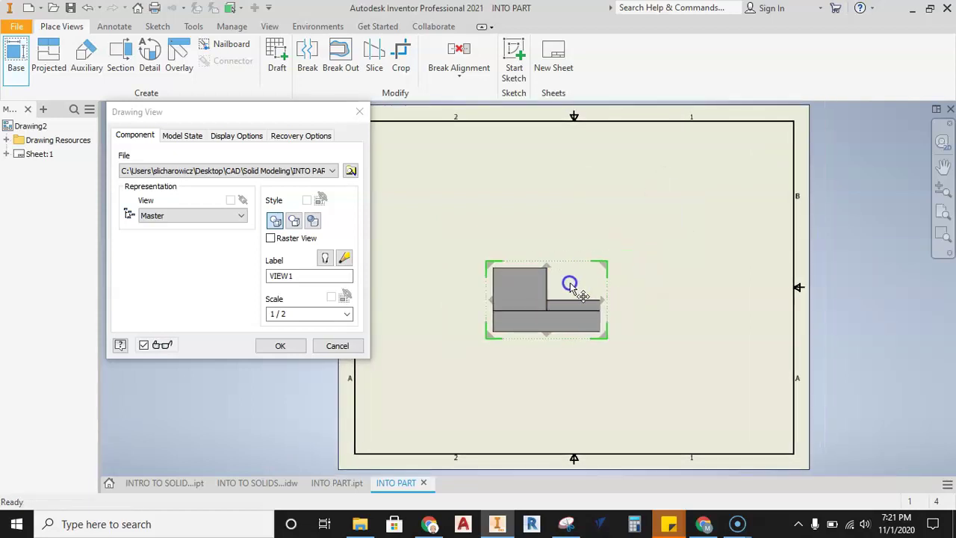
{"action": "left_click_drag", "start_coordinate": [506, 306], "coordinate": [506, 293]}
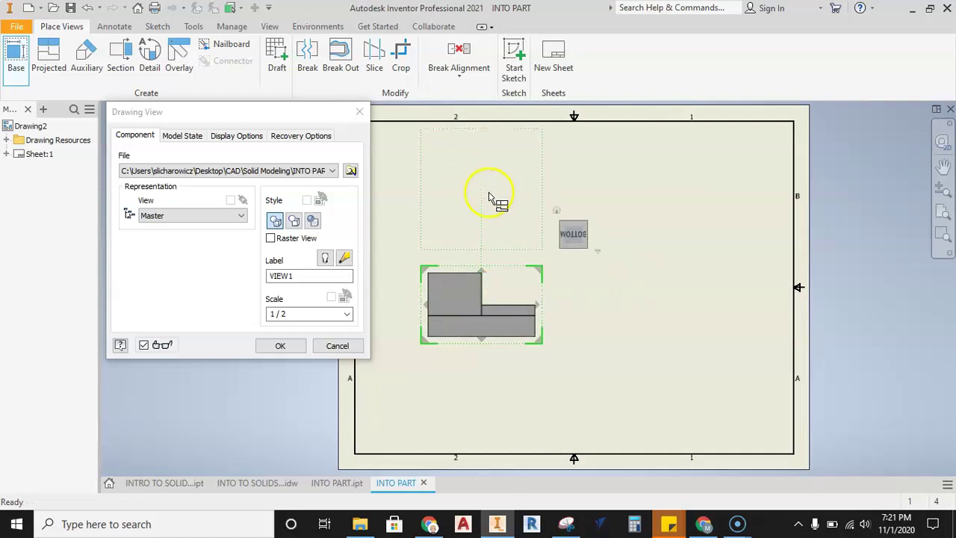
{"action": "left_click", "coordinate": [491, 194]}
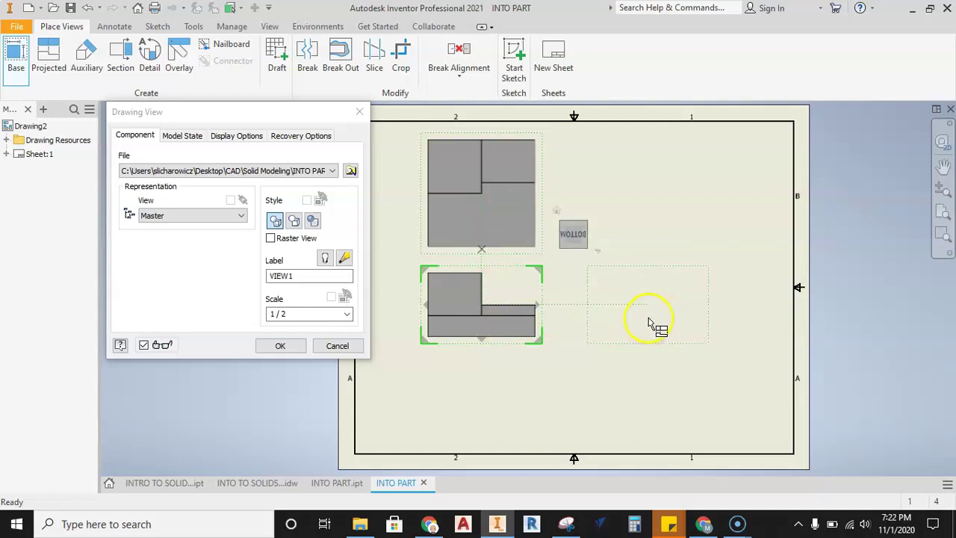
{"action": "left_click", "coordinate": [646, 321]}
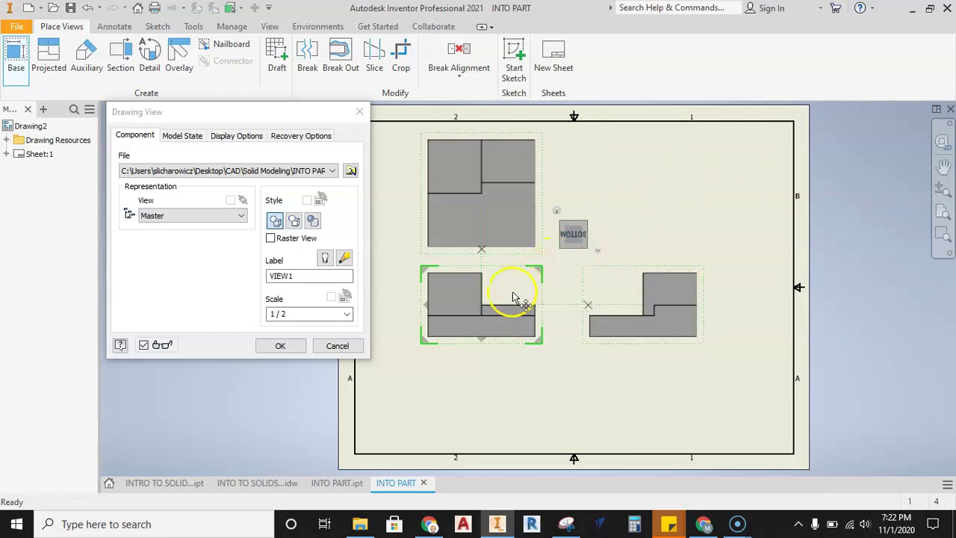
{"action": "left_click", "coordinate": [670, 196]}
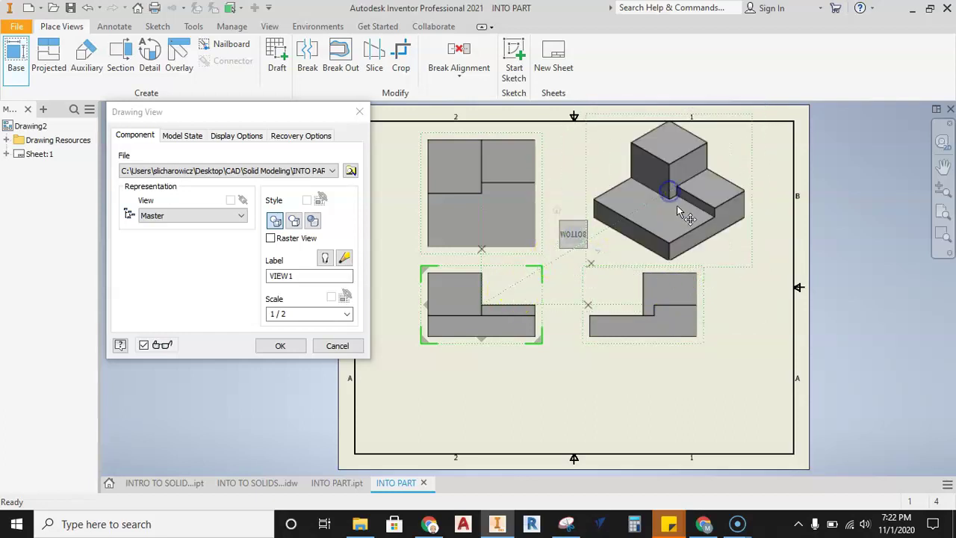
{"action": "left_click", "coordinate": [282, 347]}
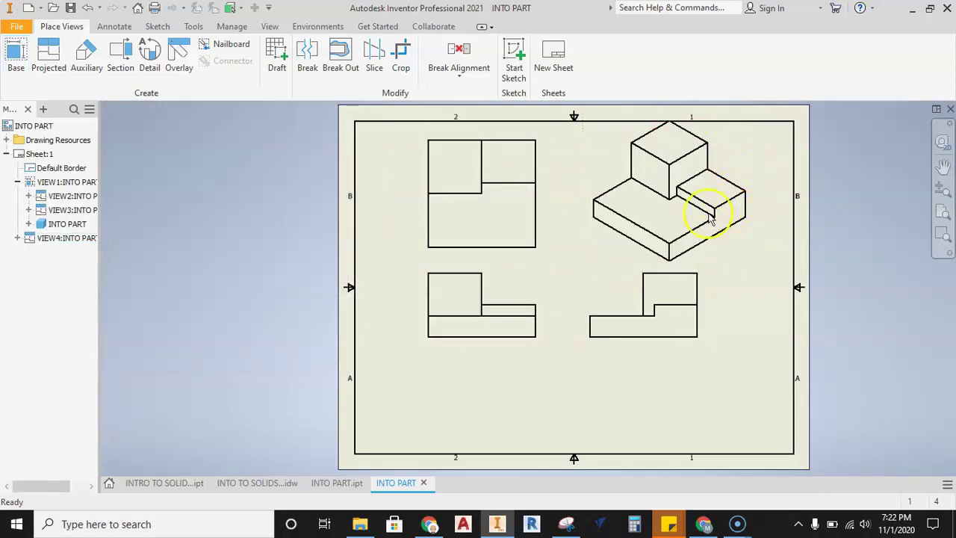
Step: Move the front and right-side views to widen the spacing between the views on the sheet
{"action": "left_click_drag", "start_coordinate": [535, 279], "coordinate": [539, 305]}
{"action": "left_click_drag", "start_coordinate": [603, 302], "coordinate": [651, 302]}
{"action": "left_click_drag", "start_coordinate": [526, 298], "coordinate": [511, 286]}
{"action": "left_click_drag", "start_coordinate": [667, 281], "coordinate": [622, 278]}
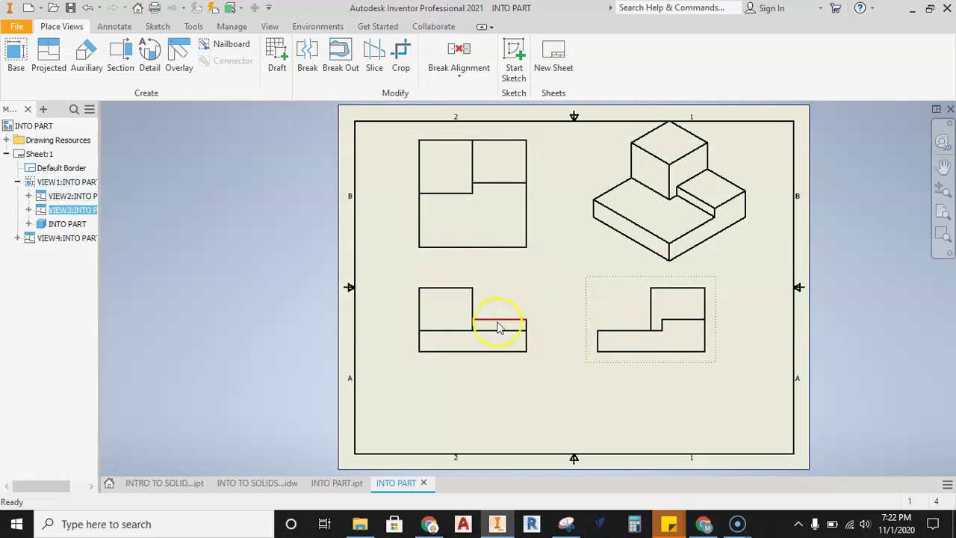
{"action": "mouse_move", "coordinate": [628, 290]}
{"action": "middle_mouse_down"}
{"action": "mouse_move", "coordinate": [576, 252]}
{"action": "mouse_move", "coordinate": [550, 256]}
{"action": "middle_mouse_up"}
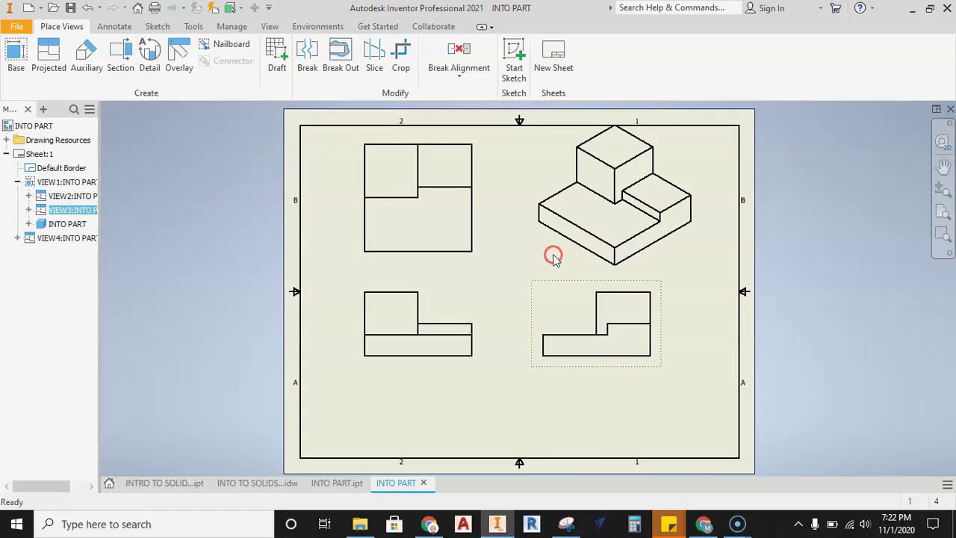
Step: Delete the isometric view from the sheet
{"action": "left_click", "coordinate": [563, 246]}
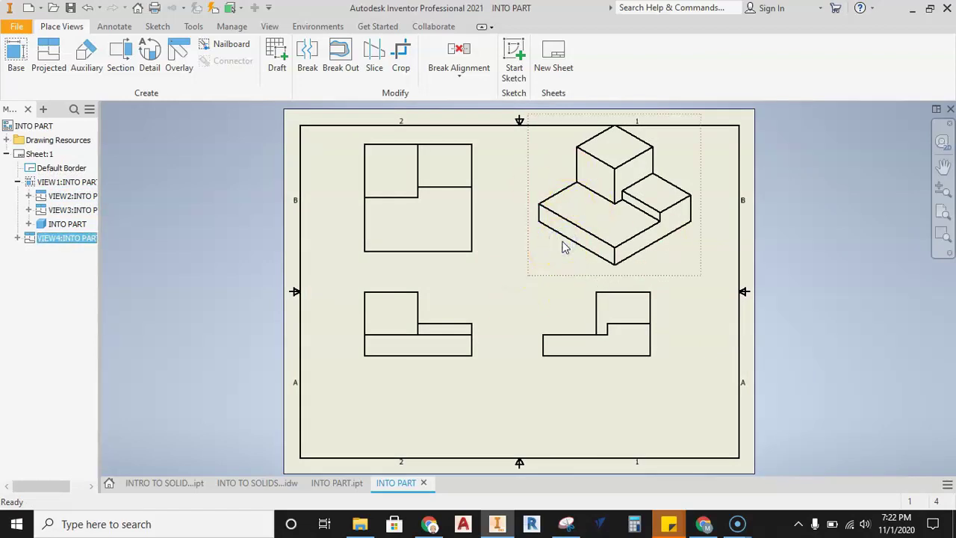
{"action": "key", "text": "Delete"}
{"action": "left_click", "coordinate": [463, 290]}
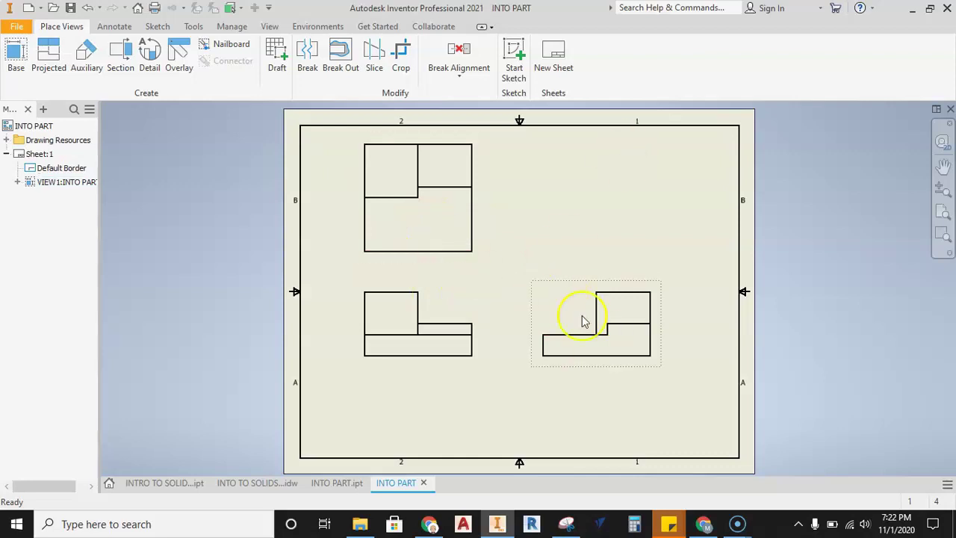
Step: Create a projected isometric view from the front view, placing it above the right-side view
{"action": "left_click", "coordinate": [48, 57]}
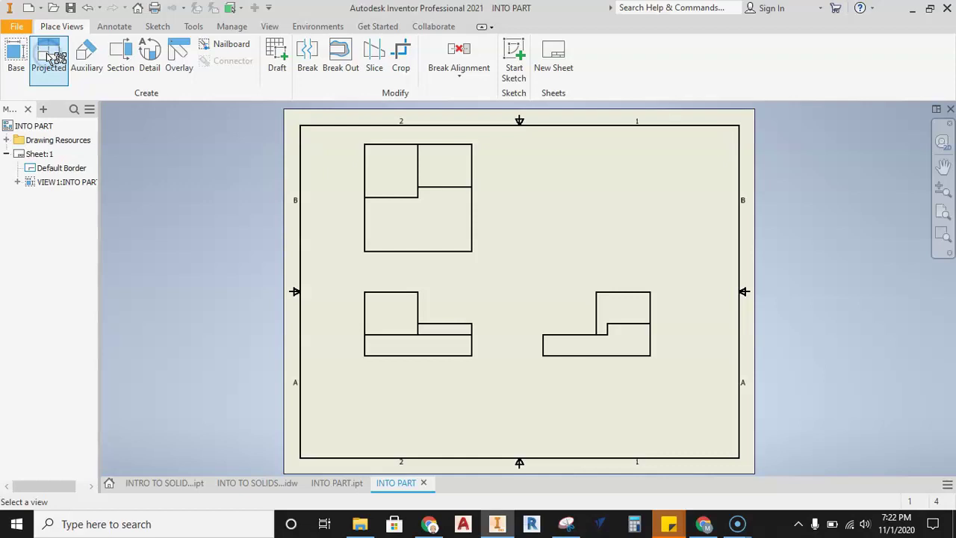
{"action": "left_click", "coordinate": [108, 104]}
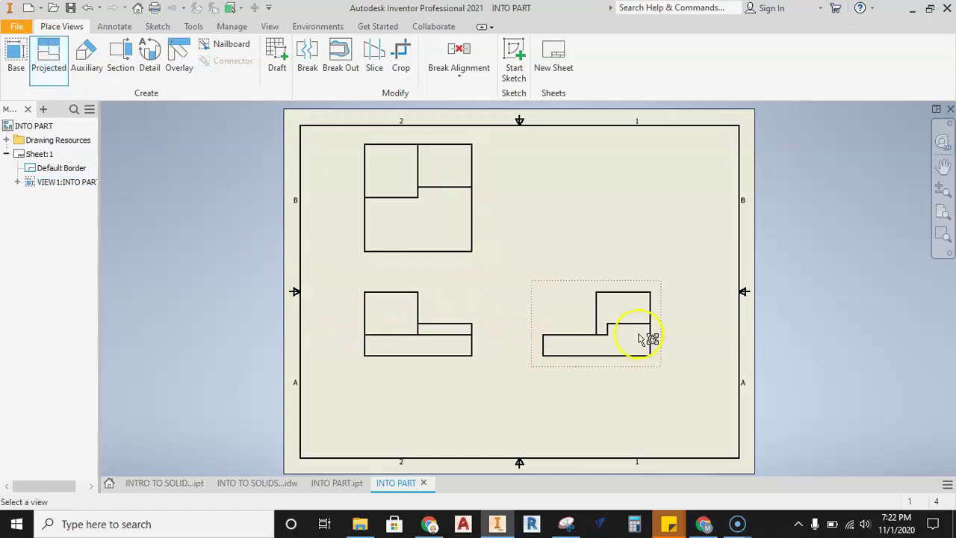
{"action": "left_click", "coordinate": [453, 311]}
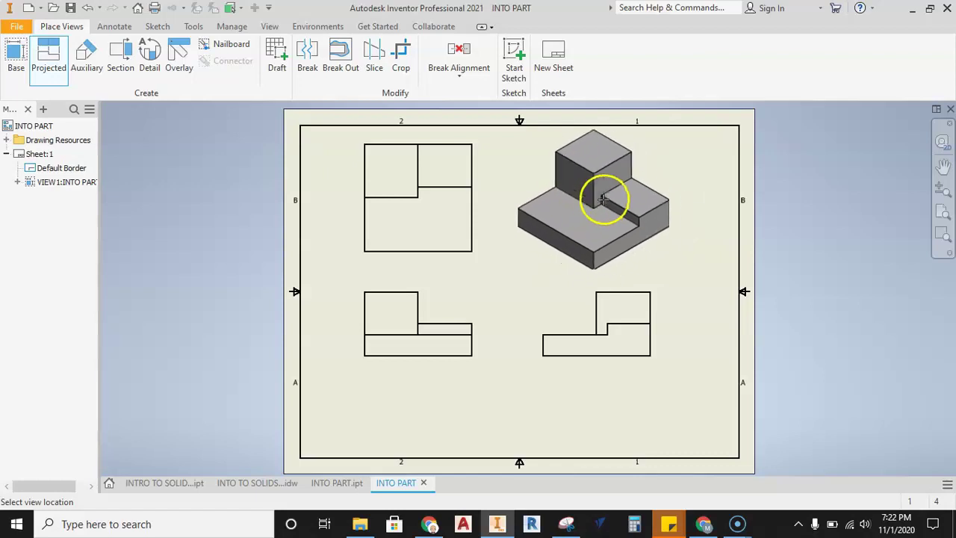
{"action": "left_click", "coordinate": [605, 203]}
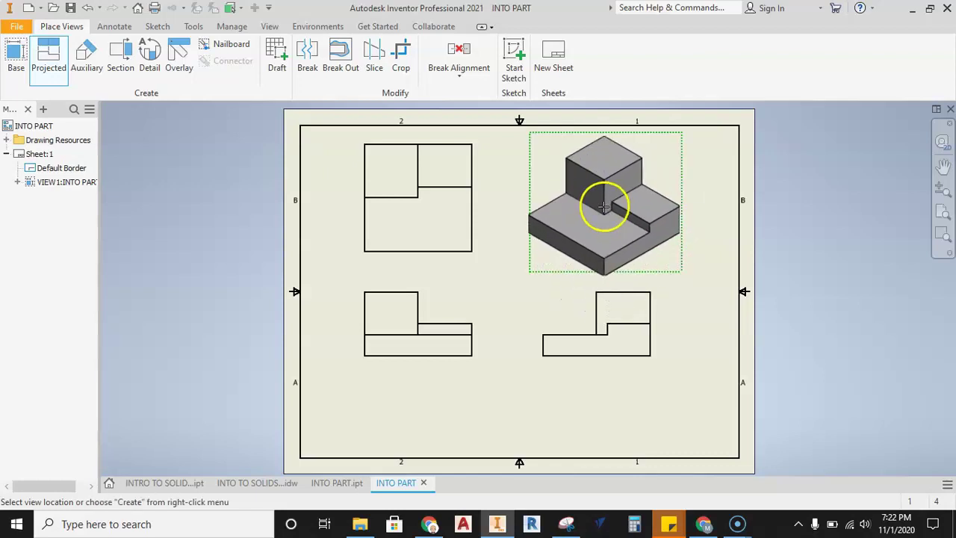
{"action": "right_click", "coordinate": [610, 202]}
{"action": "left_click", "coordinate": [654, 206]}
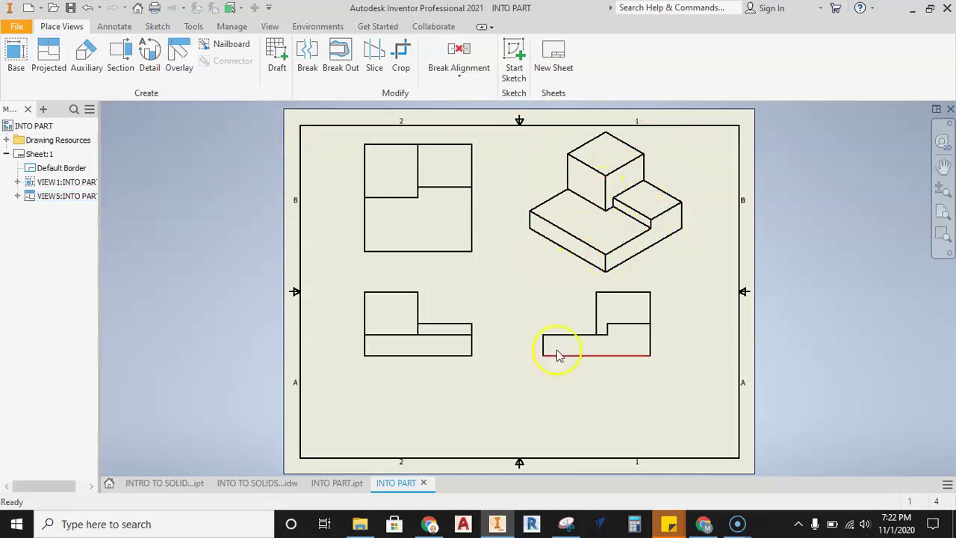
Step: Dimension the top view's overall width with a general dimension placed just below the view
{"action": "middle_click_drag", "start_coordinate": [536, 283], "coordinate": [502, 292]}
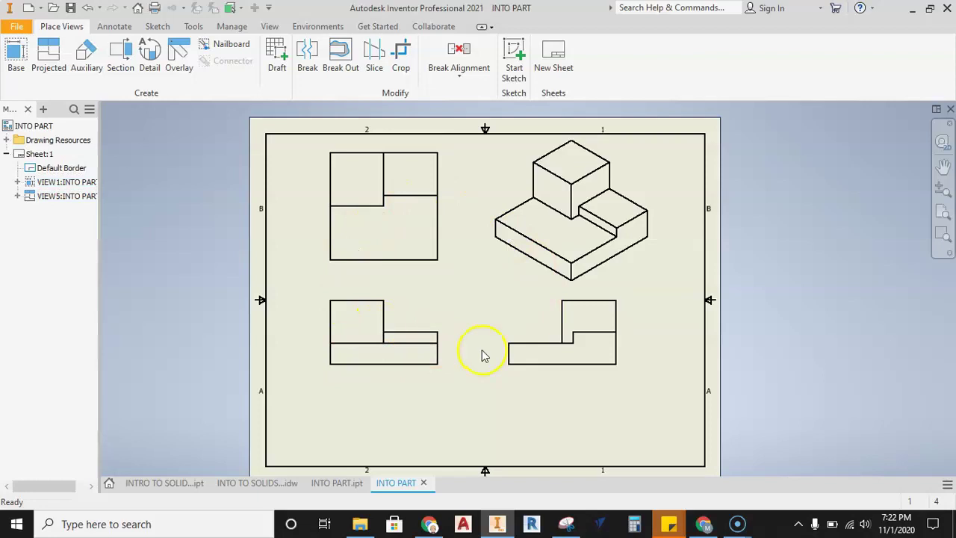
{"action": "left_click", "coordinate": [113, 28]}
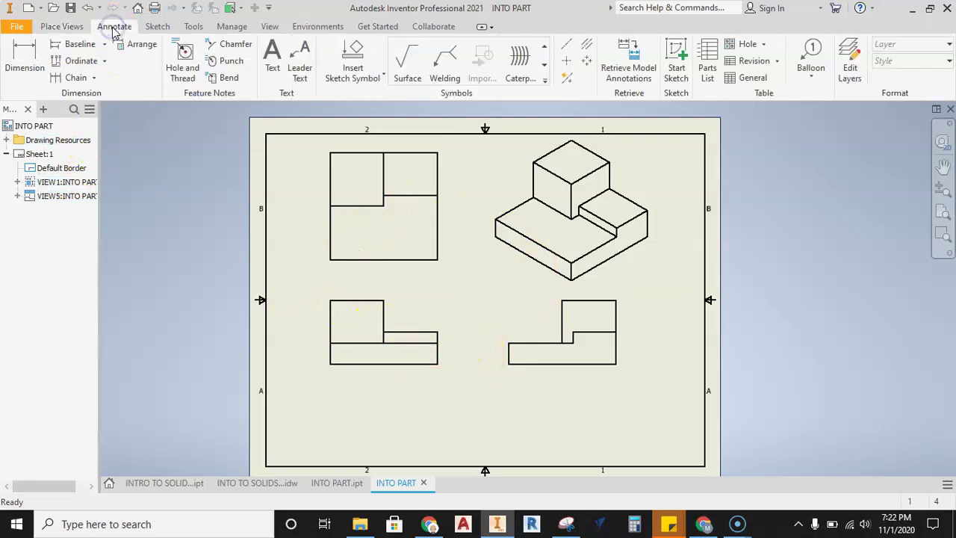
{"action": "left_click", "coordinate": [22, 69]}
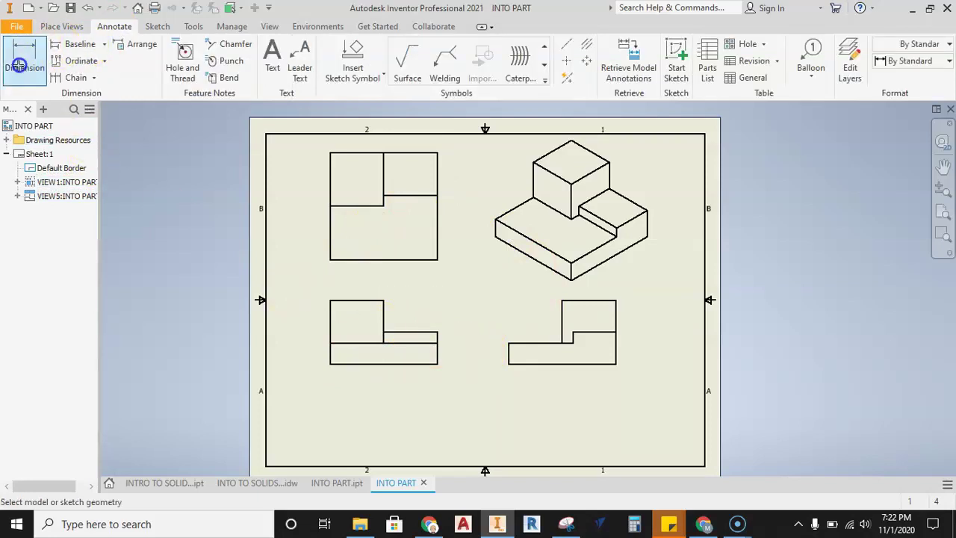
{"action": "left_click", "coordinate": [419, 262]}
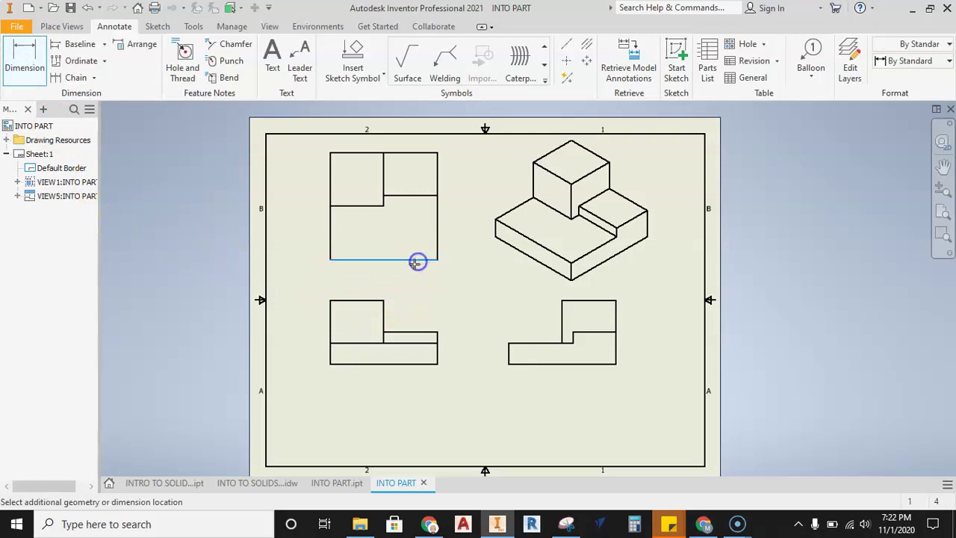
{"action": "left_click", "coordinate": [415, 270]}
Step: Dimension the widths of the front view's tall block and lower step, aligning both in one row above the view
{"action": "scroll", "coordinate": [358, 299], "scroll_direction": "down", "scroll_amount": 5}
{"action": "scroll", "coordinate": [361, 301], "scroll_direction": "up", "scroll_amount": 7}
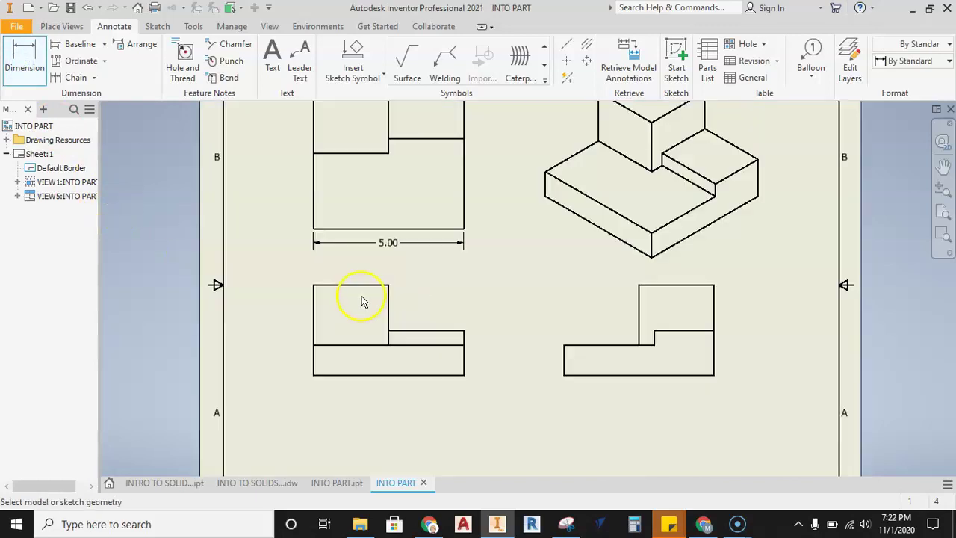
{"action": "scroll", "coordinate": [361, 298], "scroll_direction": "up", "scroll_amount": 3}
{"action": "left_click", "coordinate": [369, 279]}
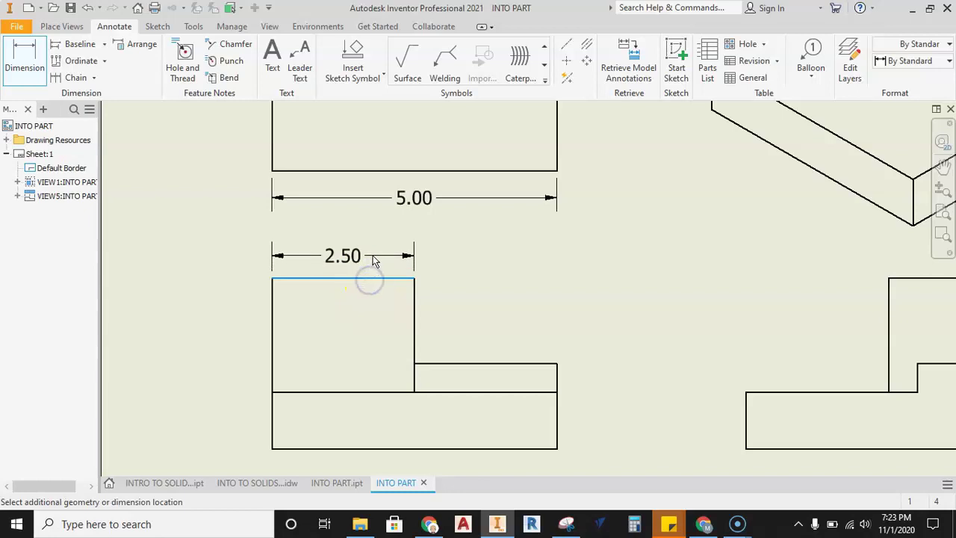
{"action": "left_click", "coordinate": [374, 243]}
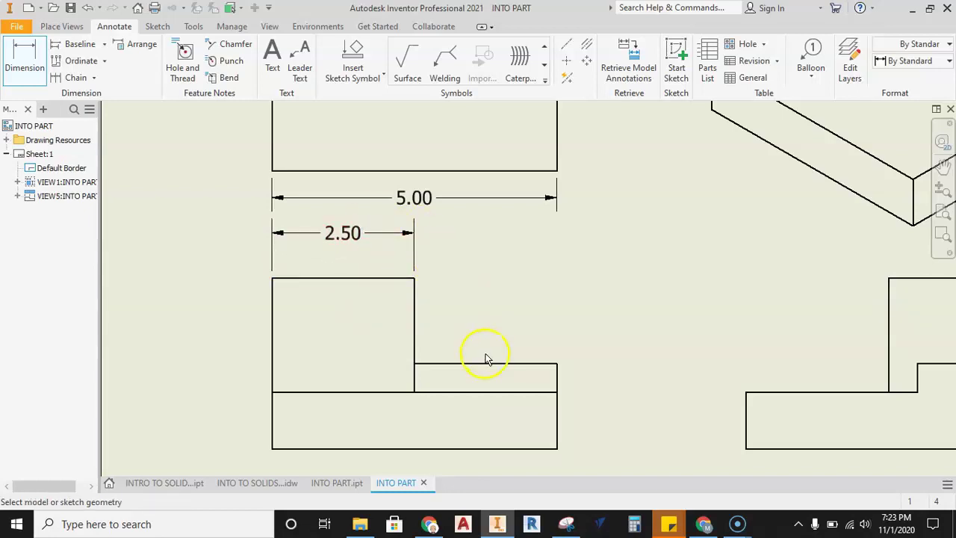
{"action": "left_click", "coordinate": [512, 363]}
{"action": "left_click", "coordinate": [506, 230]}
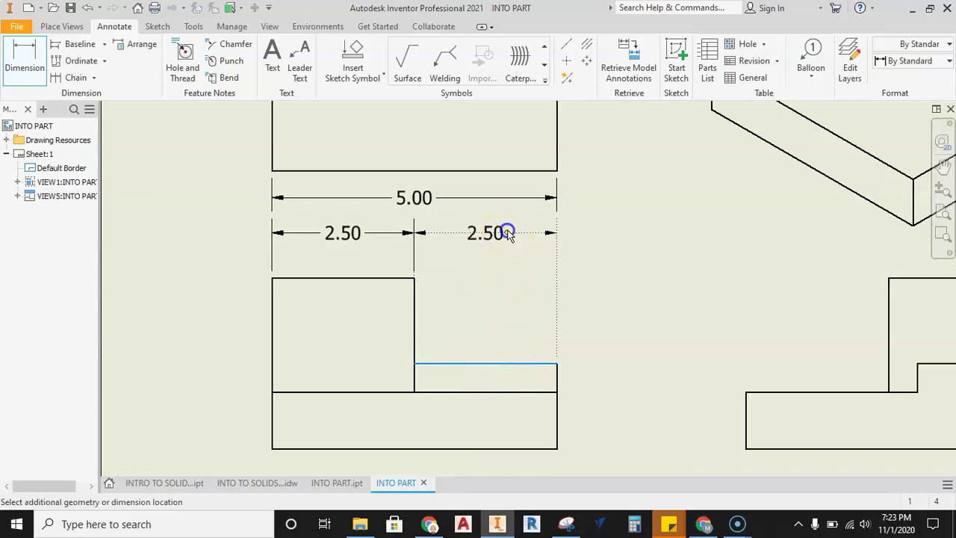
Step: Dimension the base height of the right-side view, placing it beside the view's left edge
{"action": "middle_click_drag", "start_coordinate": [695, 397], "coordinate": [572, 350]}
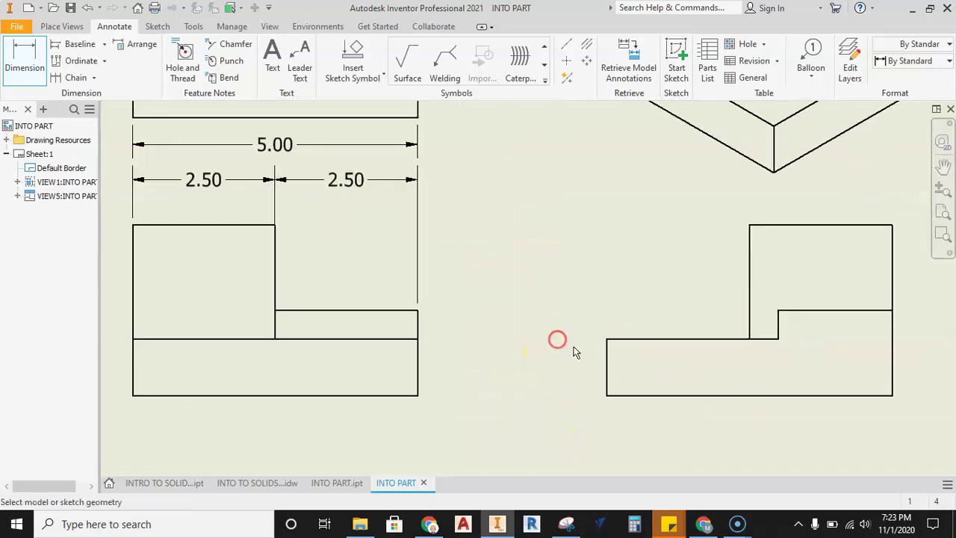
{"action": "left_click", "coordinate": [607, 357]}
{"action": "left_click", "coordinate": [561, 359]}
Step: Dimension the depth of the small step in the top view, placing it to the right of the view
{"action": "scroll", "coordinate": [628, 380], "scroll_direction": "down", "scroll_amount": 2}
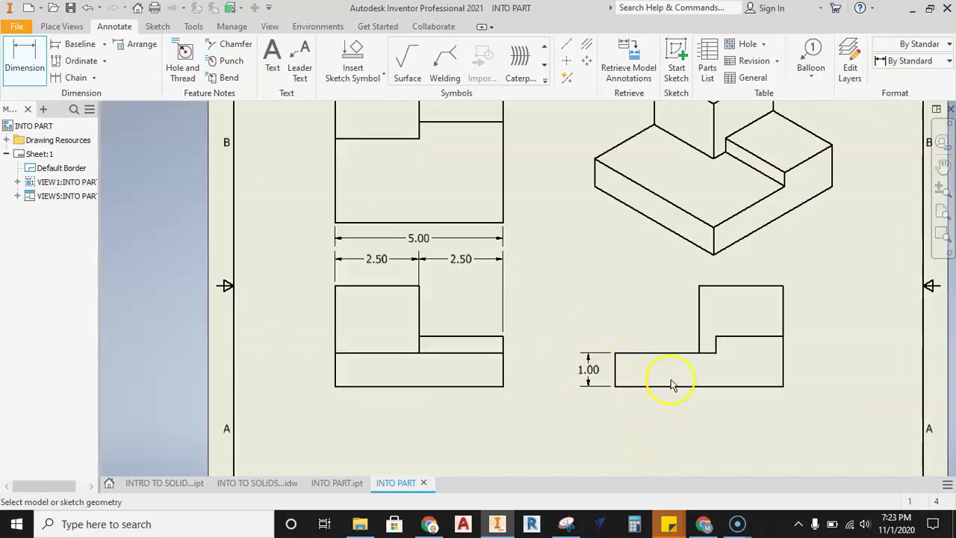
{"action": "middle_click_drag", "start_coordinate": [657, 378], "coordinate": [576, 360]}
{"action": "middle_click_drag", "start_coordinate": [424, 254], "coordinate": [416, 326]}
{"action": "left_click", "coordinate": [430, 148]}
{"action": "left_click", "coordinate": [424, 126]}
{"action": "left_click", "coordinate": [447, 123]}
Step: Dimension the top view's overall depth as the outermost dimension and the tall block's depth between it and the step's depth dimension
{"action": "middle_click_drag", "start_coordinate": [473, 233], "coordinate": [461, 277]}
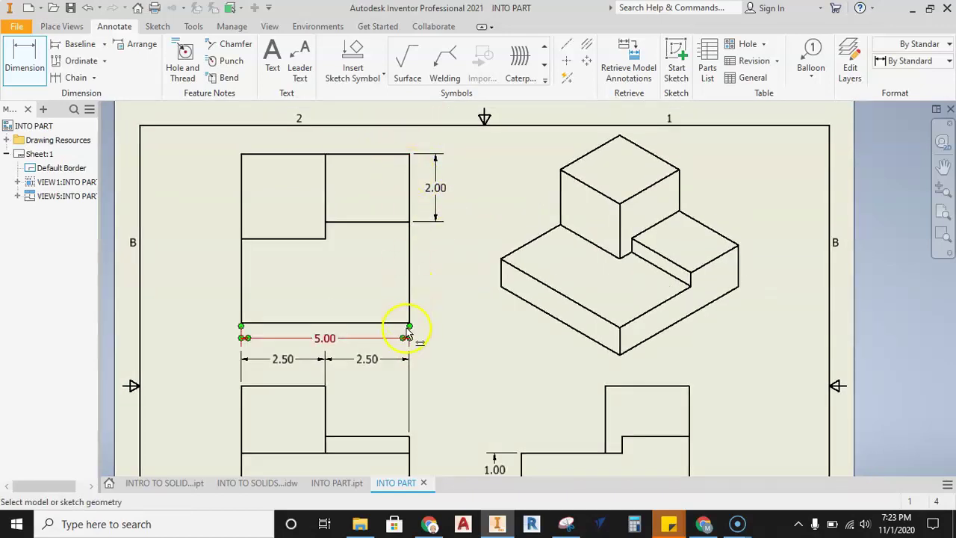
{"action": "left_click", "coordinate": [380, 154]}
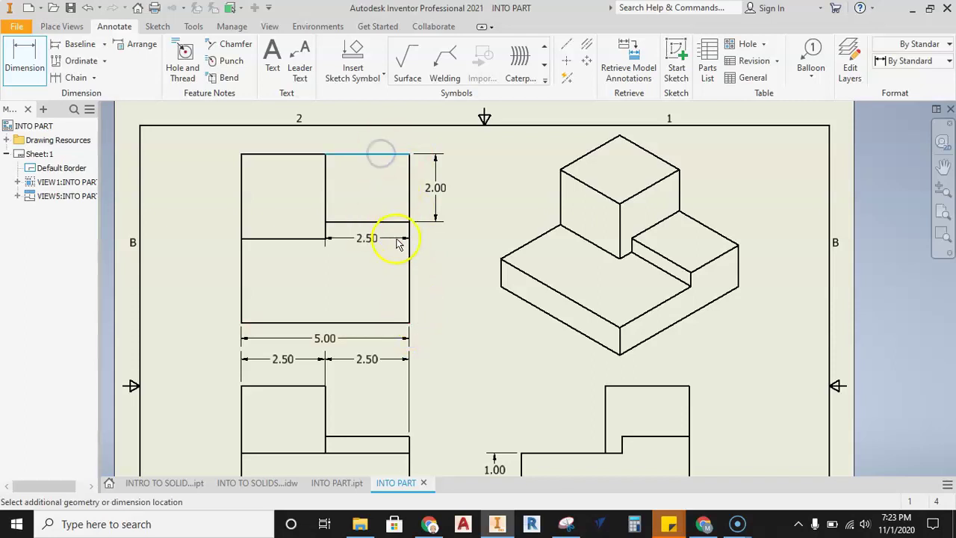
{"action": "left_click", "coordinate": [396, 323]}
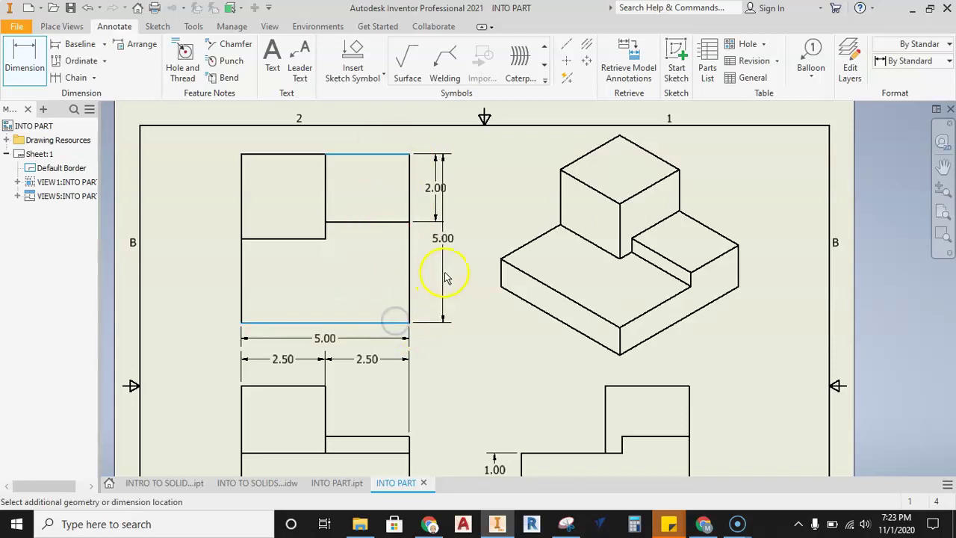
{"action": "left_click", "coordinate": [485, 267]}
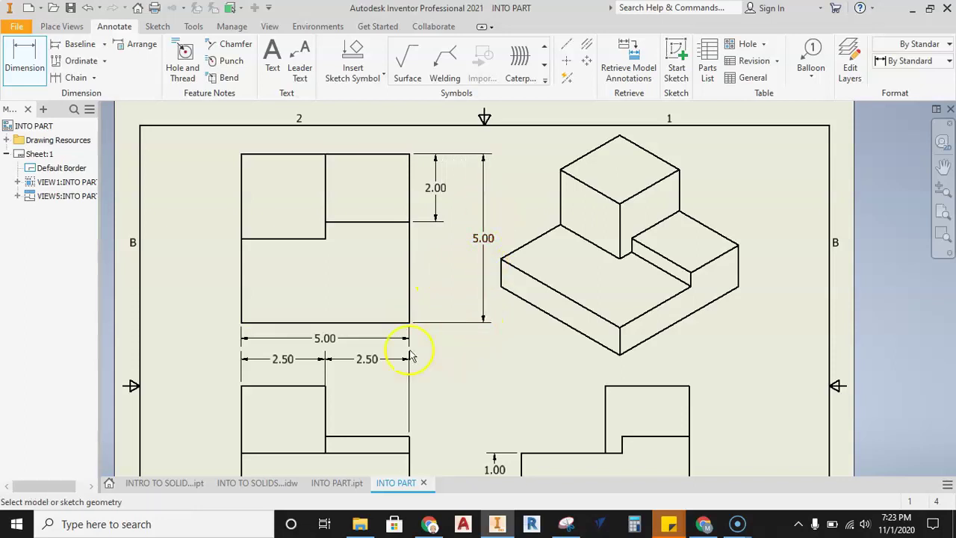
{"action": "left_click", "coordinate": [298, 156]}
{"action": "left_click", "coordinate": [310, 240]}
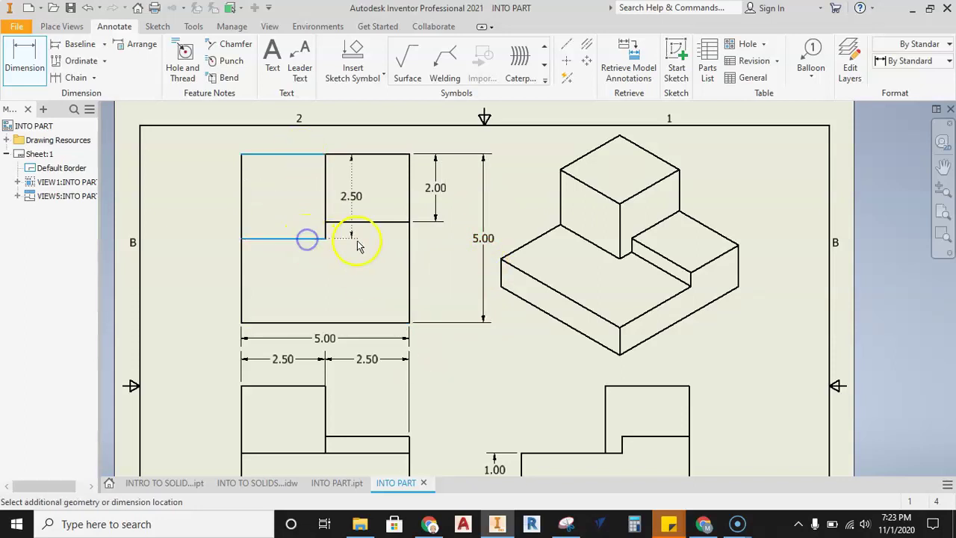
{"action": "left_click", "coordinate": [459, 236]}
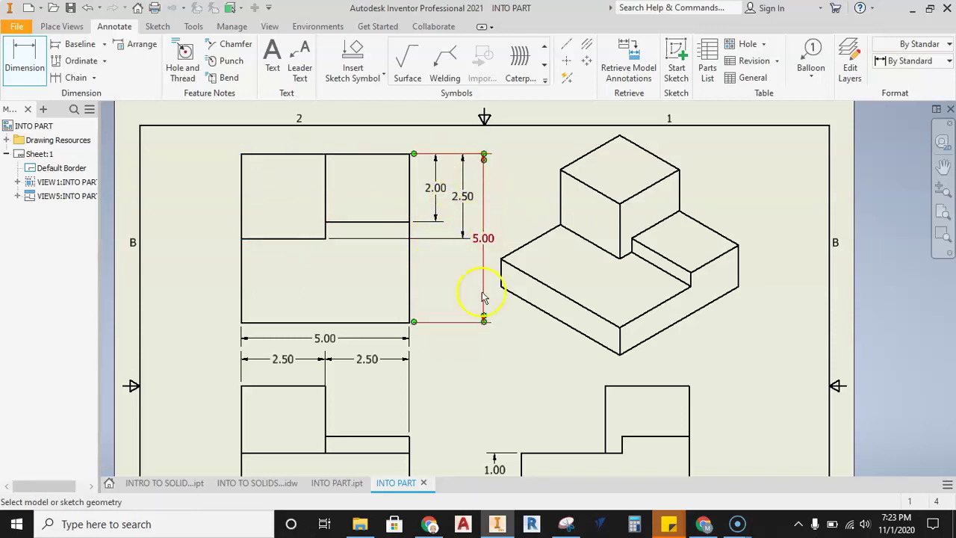
Step: Dimension the overall height of the right-side view, placing it outside the base height dimension
{"action": "mouse_move", "coordinate": [482, 255]}
{"action": "middle_mouse_down"}
{"action": "mouse_move", "coordinate": [444, 256]}
{"action": "mouse_move", "coordinate": [433, 217]}
{"action": "mouse_move", "coordinate": [433, 276]}
{"action": "middle_mouse_up"}
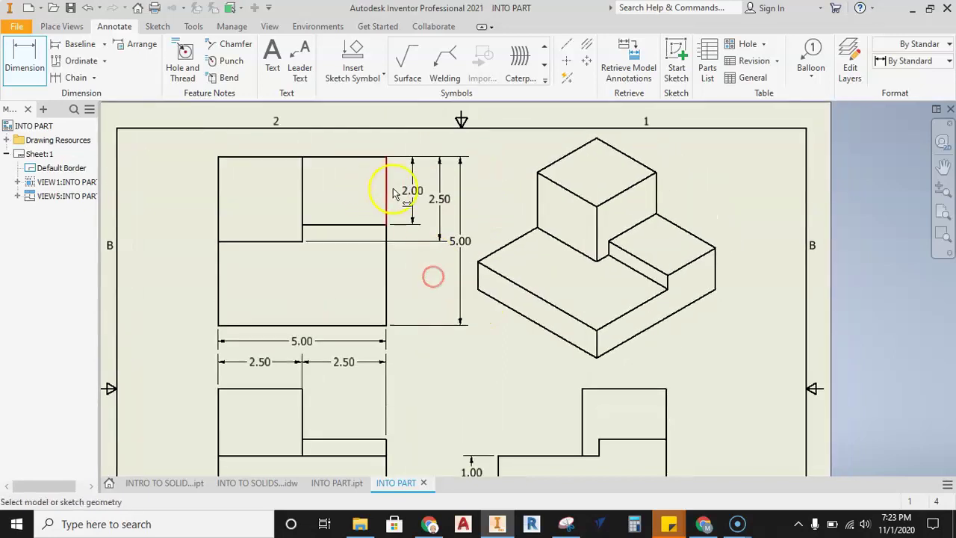
{"action": "middle_click_drag", "start_coordinate": [395, 331], "coordinate": [407, 233]}
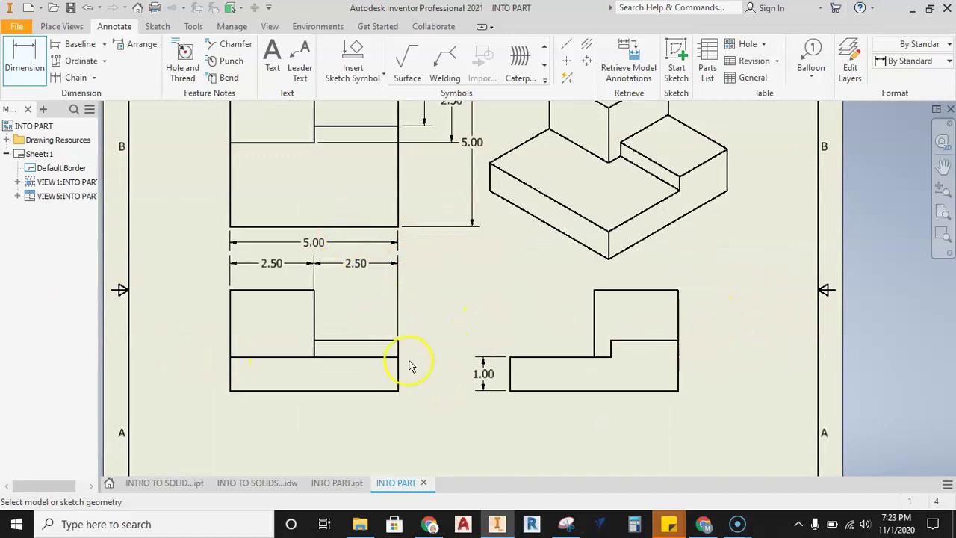
{"action": "scroll", "coordinate": [443, 340], "scroll_direction": "up", "scroll_amount": 2}
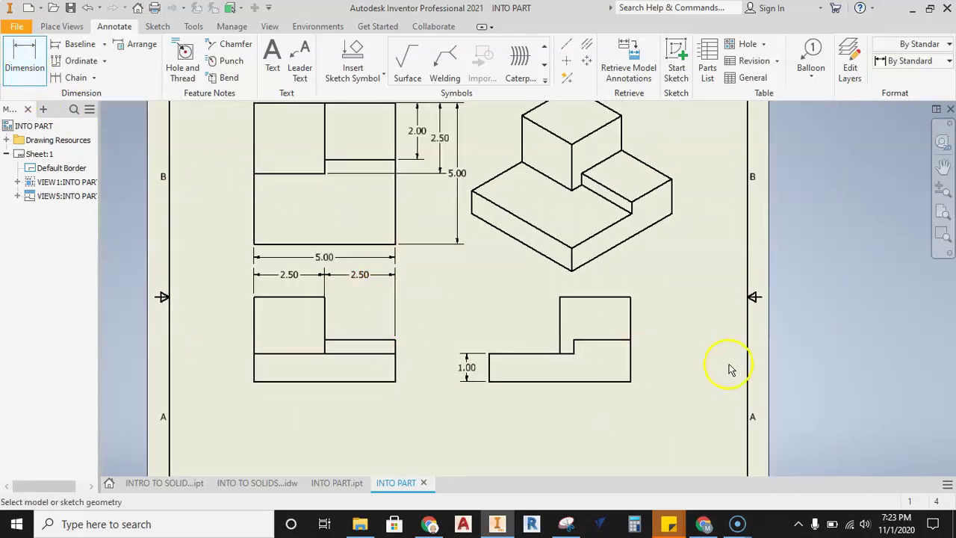
{"action": "left_click", "coordinate": [571, 299]}
{"action": "left_click", "coordinate": [572, 380]}
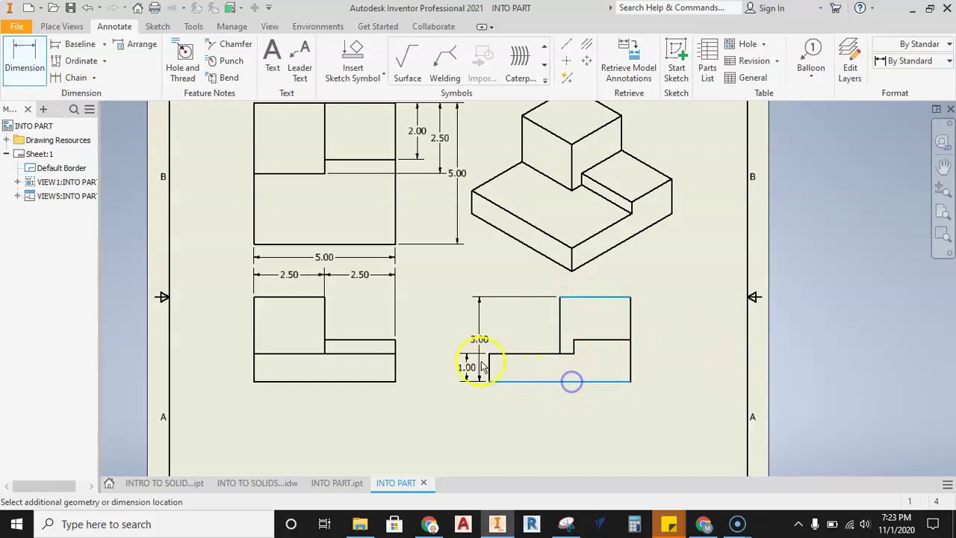
{"action": "left_click", "coordinate": [453, 358]}
{"action": "left_click", "coordinate": [539, 382]}
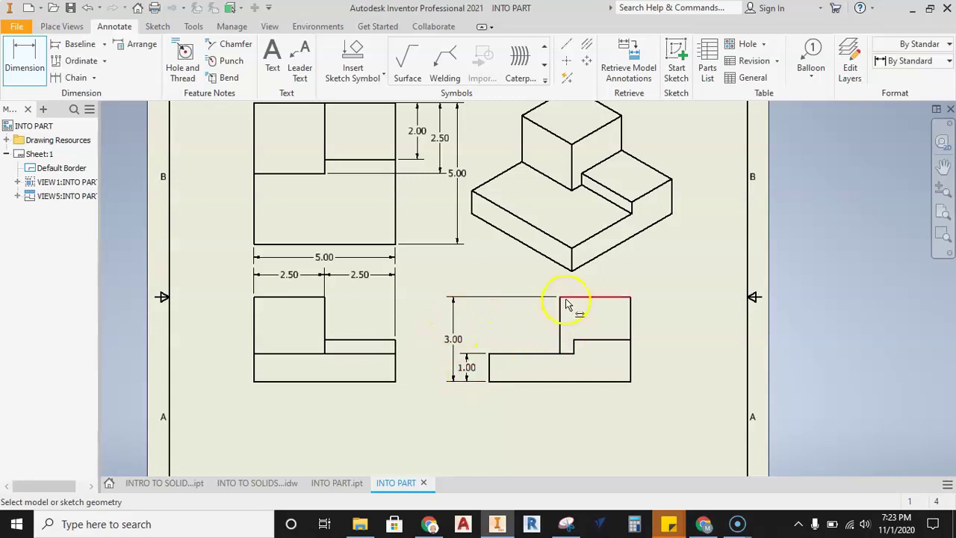
Step: Dimension the height of the small step in the front view, placing it to the right of the view
{"action": "scroll", "coordinate": [386, 364], "scroll_direction": "up", "scroll_amount": 3}
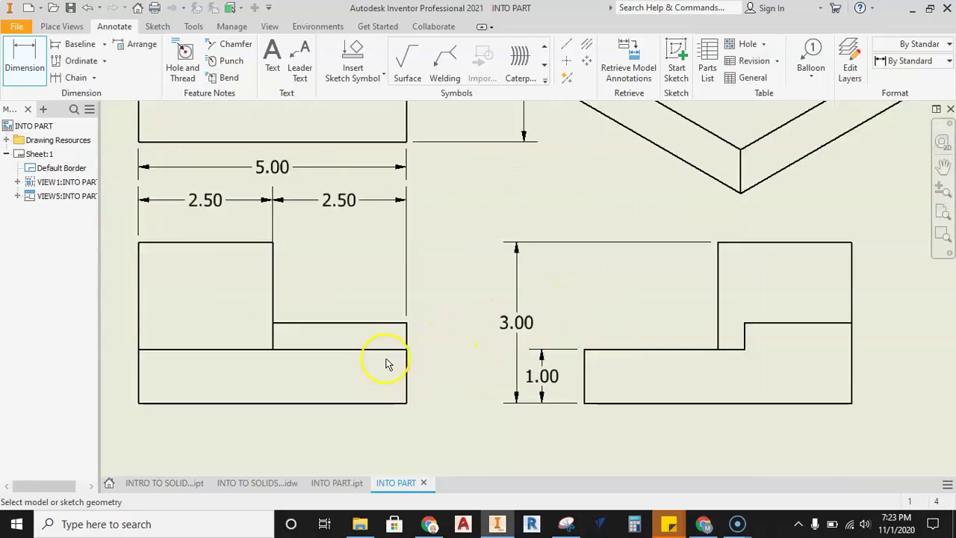
{"action": "scroll", "coordinate": [399, 336], "scroll_direction": "up", "scroll_amount": 3}
{"action": "left_click", "coordinate": [386, 317]}
{"action": "left_click", "coordinate": [386, 363]}
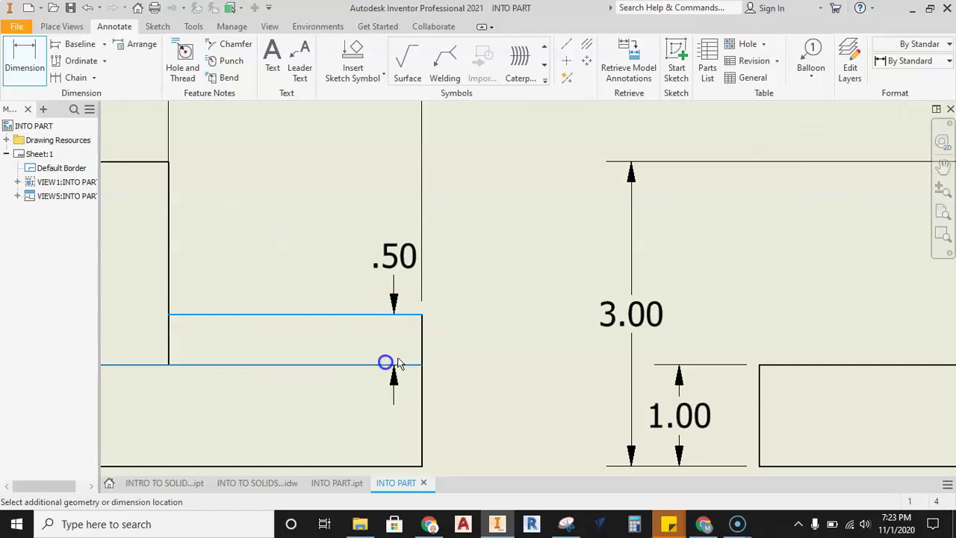
{"action": "left_click", "coordinate": [481, 347]}
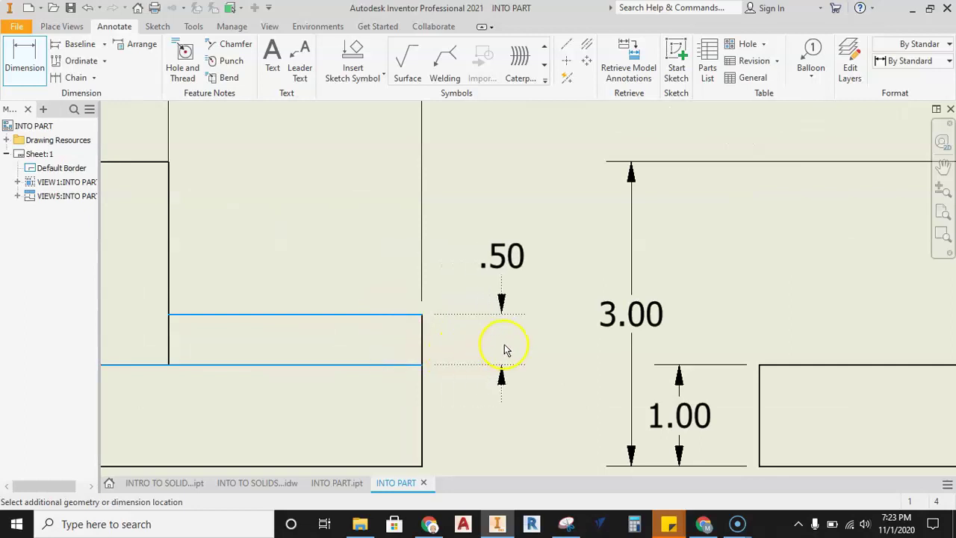
Step: Review the dimensions placed on the top, front and right-side views for completeness
{"action": "scroll", "coordinate": [501, 350], "scroll_direction": "down", "scroll_amount": 5}
{"action": "scroll", "coordinate": [479, 320], "scroll_direction": "down", "scroll_amount": 2}
{"action": "middle_click_drag", "start_coordinate": [444, 306], "coordinate": [443, 331]}
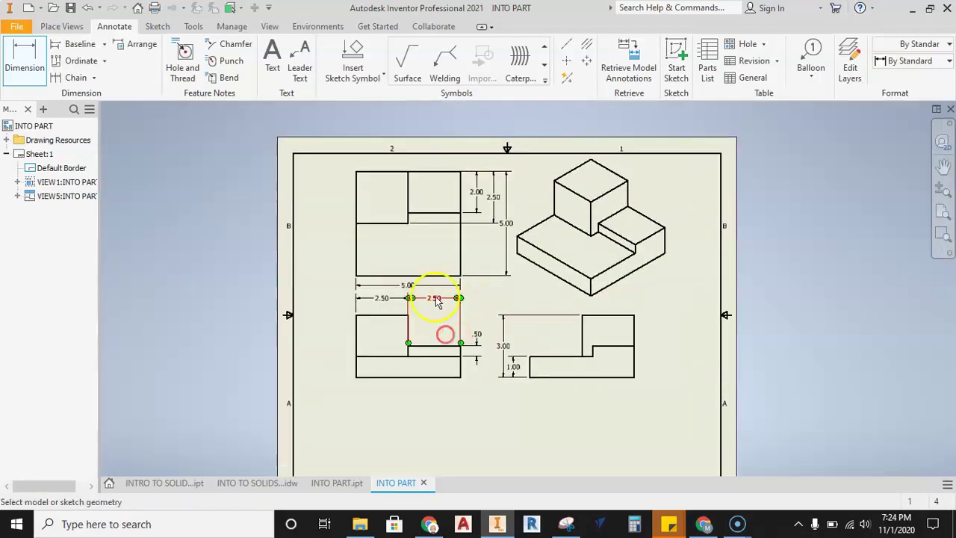
{"action": "scroll", "coordinate": [415, 258], "scroll_direction": "up", "scroll_amount": 4}
{"action": "mouse_move", "coordinate": [440, 288]}
{"action": "middle_mouse_down"}
{"action": "mouse_move", "coordinate": [437, 241]}
{"action": "mouse_move", "coordinate": [452, 300]}
{"action": "middle_mouse_up"}
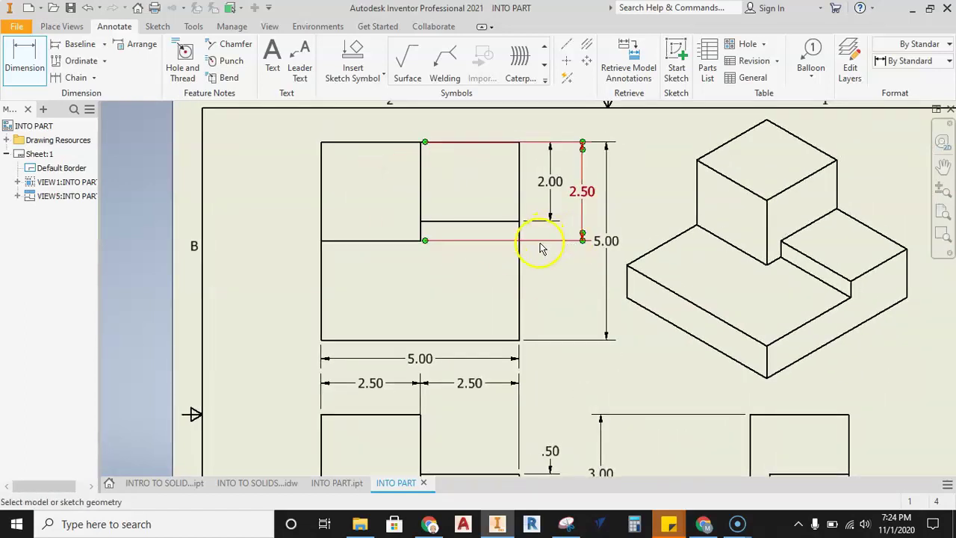
{"action": "scroll", "coordinate": [526, 340], "scroll_direction": "down", "scroll_amount": 3}
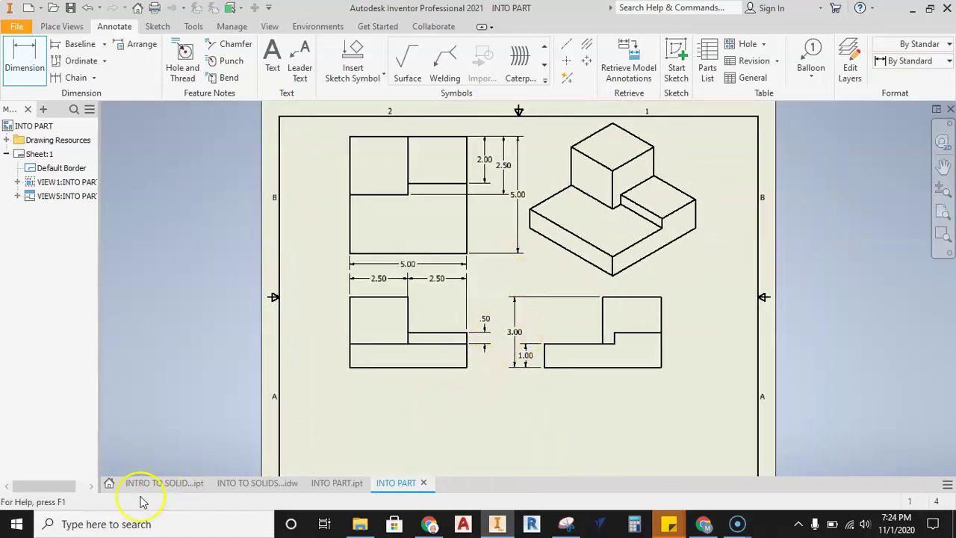
{"action": "scroll", "coordinate": [506, 305], "scroll_direction": "down", "scroll_amount": 2}
{"action": "scroll", "coordinate": [451, 304], "scroll_direction": "up", "scroll_amount": 3}
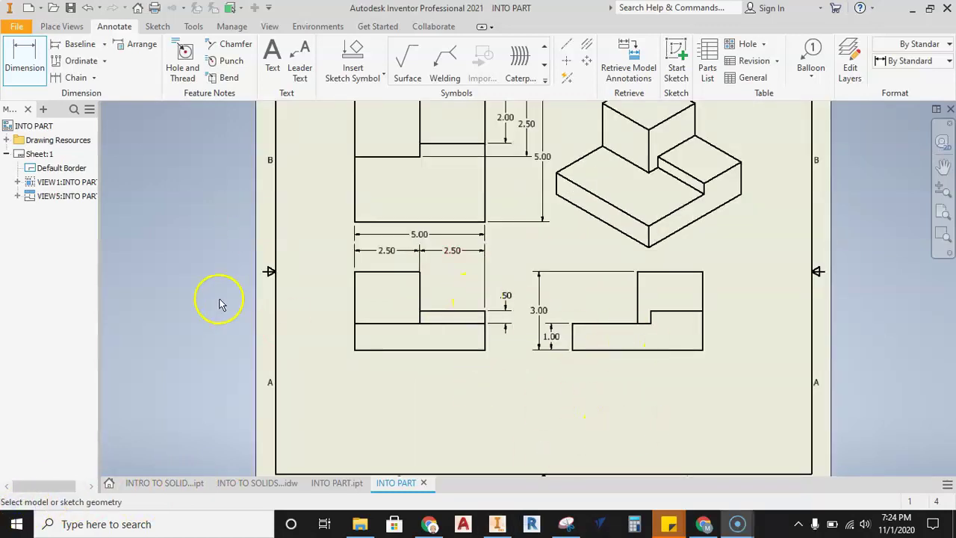
Step: End the dimension command and insert the ANSI A title block on the sheet
{"action": "left_click", "coordinate": [6, 140]}
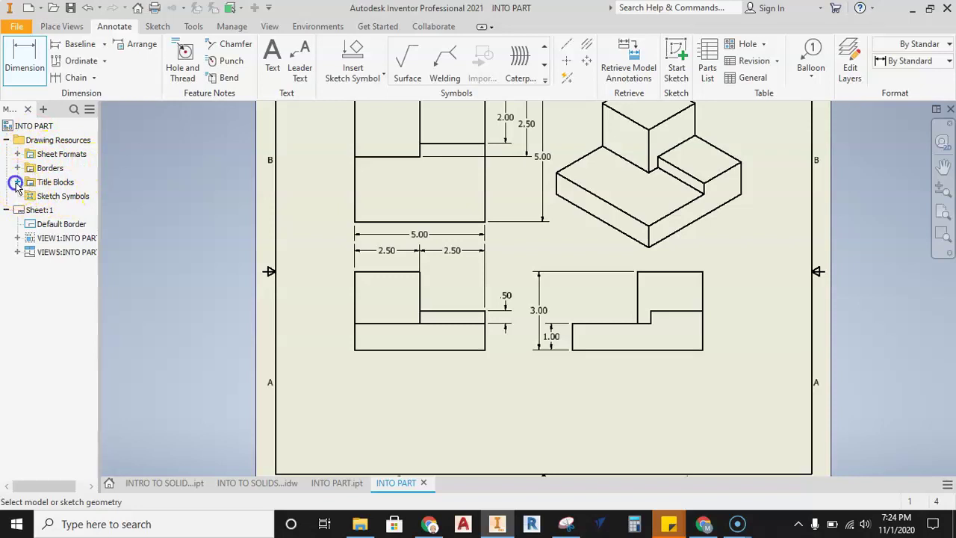
{"action": "left_click", "coordinate": [16, 182]}
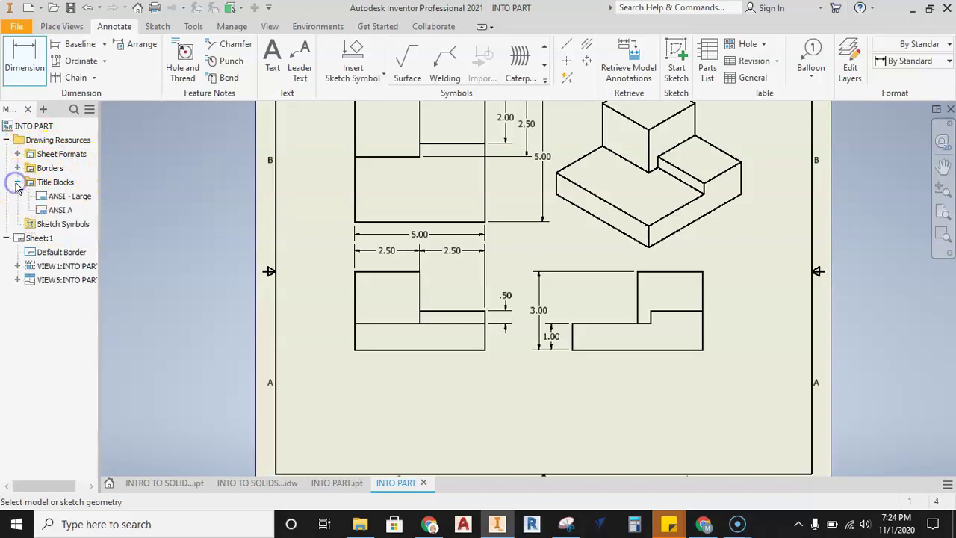
{"action": "right_click", "coordinate": [54, 214]}
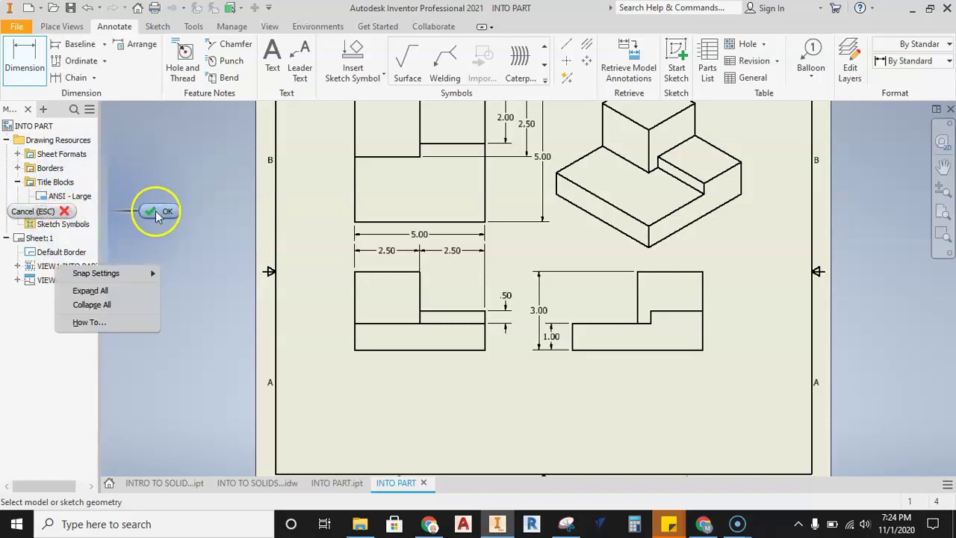
{"action": "left_click", "coordinate": [153, 216]}
{"action": "left_click", "coordinate": [55, 211]}
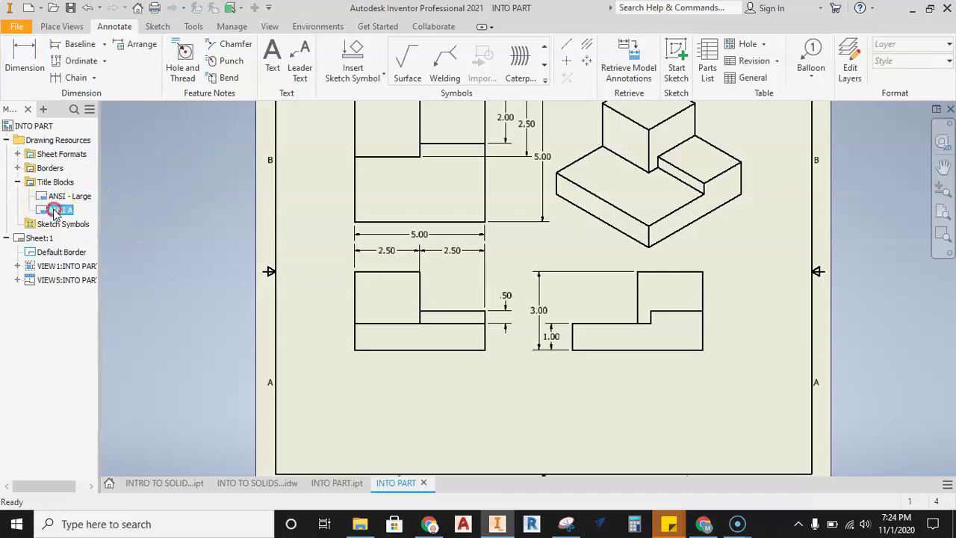
{"action": "right_click", "coordinate": [54, 212]}
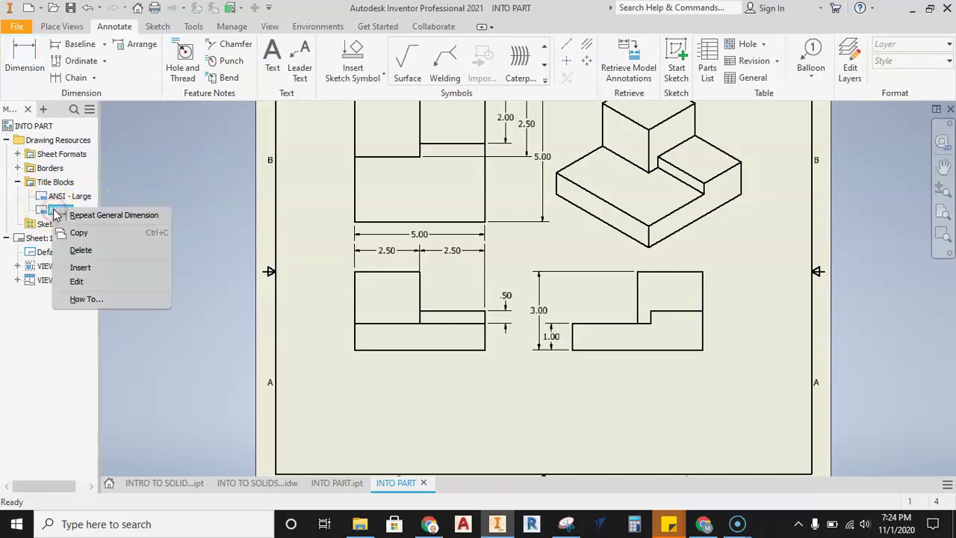
{"action": "left_click", "coordinate": [94, 268]}
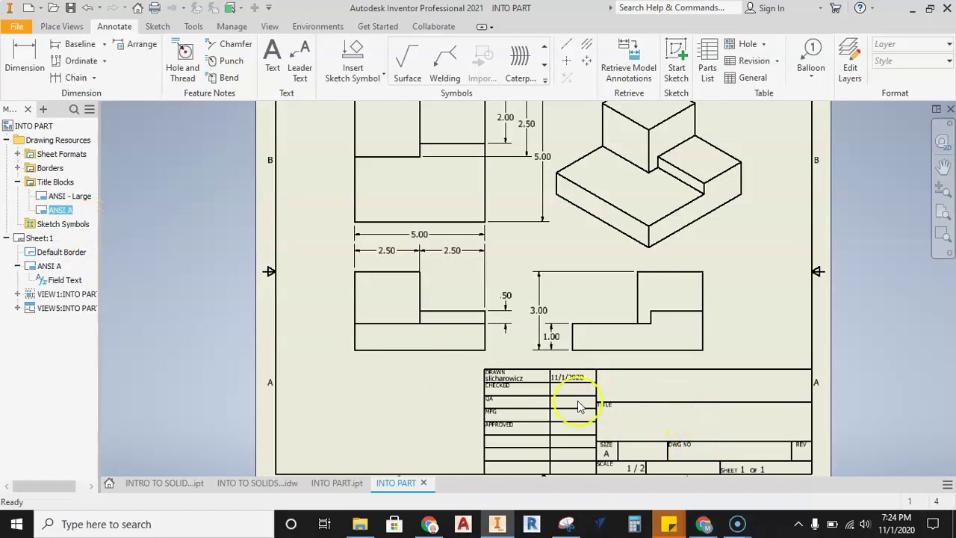
{"action": "scroll", "coordinate": [648, 396], "scroll_direction": "down", "scroll_amount": 1}
{"action": "mouse_move", "coordinate": [629, 373]}
{"action": "middle_mouse_down"}
{"action": "mouse_move", "coordinate": [604, 340]}
{"action": "mouse_move", "coordinate": [616, 375]}
{"action": "middle_mouse_up"}
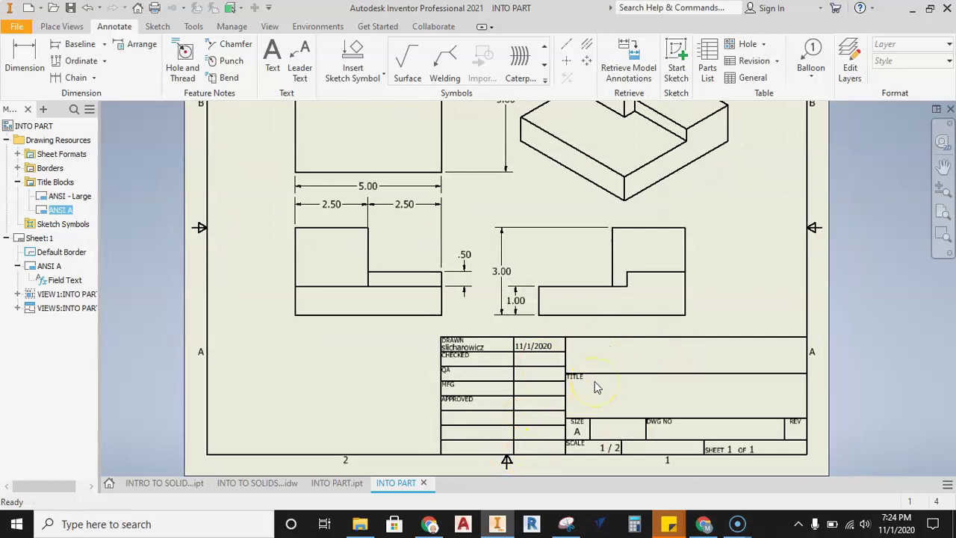
Step: Examine the ANSI A title block's drawn-by, date, title, size, scale and sheet fields and its fit on the sheet
{"action": "scroll", "coordinate": [590, 396], "scroll_direction": "up", "scroll_amount": 5}
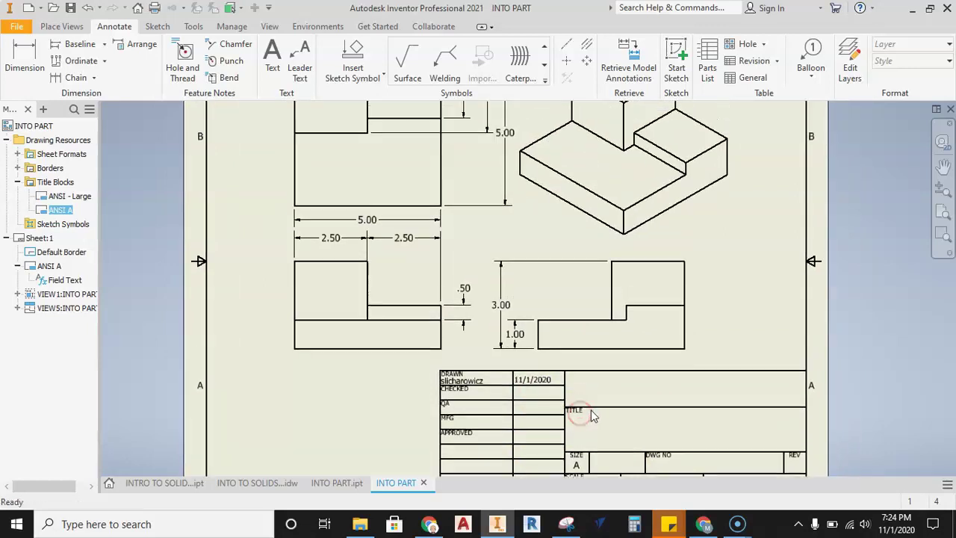
{"action": "scroll", "coordinate": [581, 407], "scroll_direction": "down", "scroll_amount": 4}
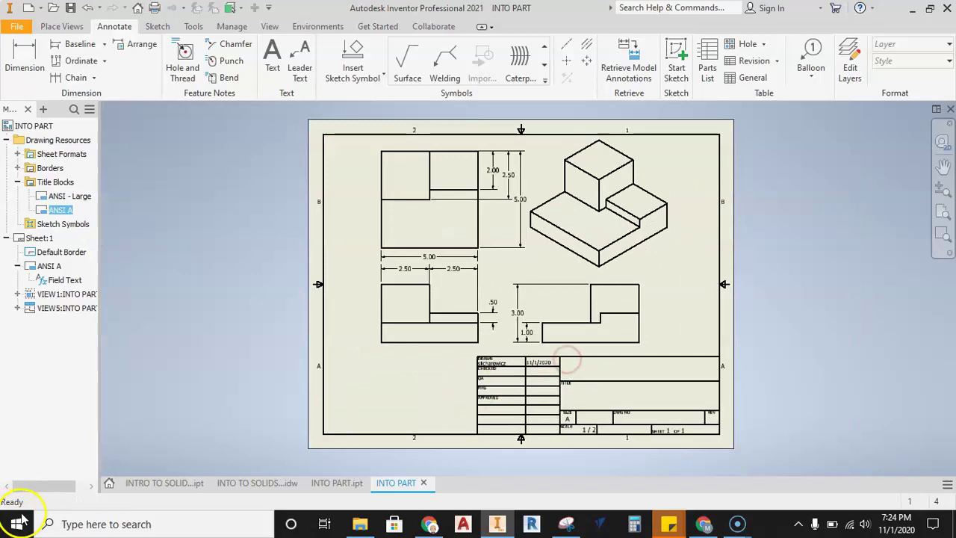
{"action": "scroll", "coordinate": [553, 373], "scroll_direction": "up", "scroll_amount": 1}
{"action": "scroll", "coordinate": [547, 376], "scroll_direction": "up", "scroll_amount": 3}
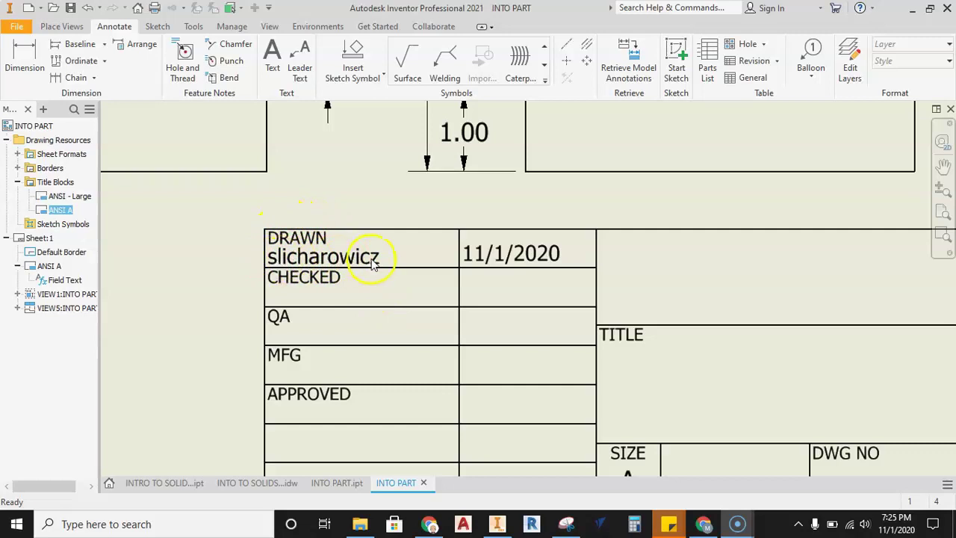
{"action": "mouse_move", "coordinate": [506, 250]}
{"action": "middle_mouse_down"}
{"action": "mouse_move", "coordinate": [497, 271]}
{"action": "mouse_move", "coordinate": [431, 228]}
{"action": "middle_mouse_up"}
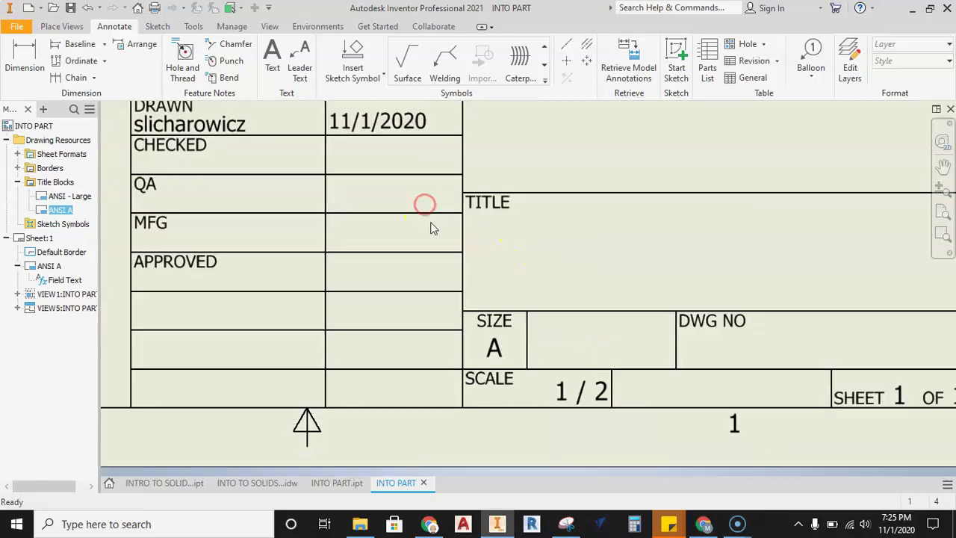
{"action": "scroll", "coordinate": [618, 384], "scroll_direction": "up", "scroll_amount": 2}
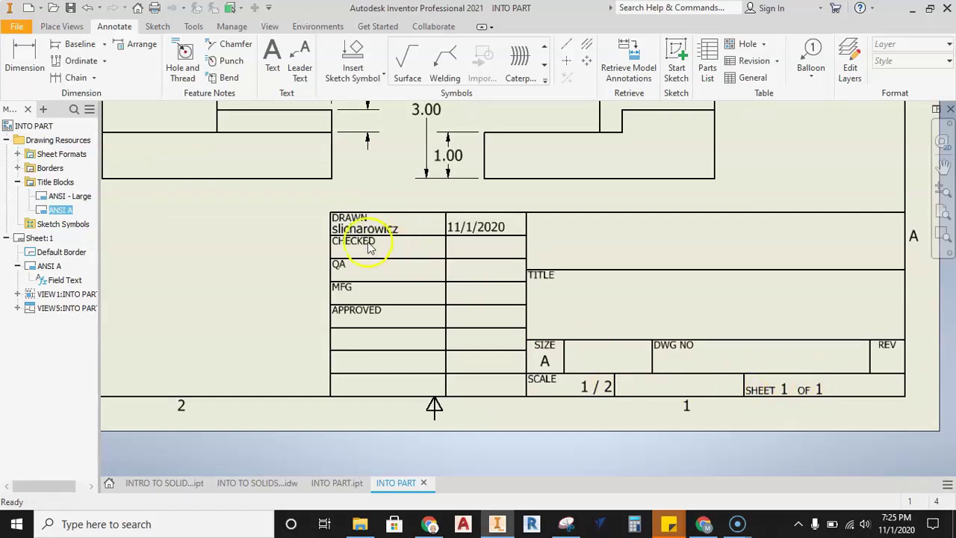
{"action": "key", "text": "Home"}
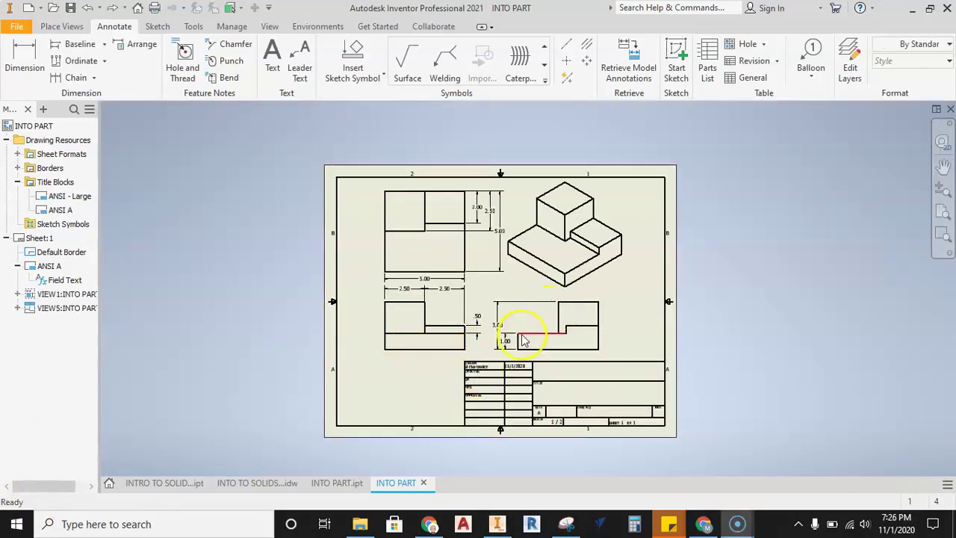
{"action": "scroll", "coordinate": [515, 247], "scroll_direction": "up", "scroll_amount": 3}
{"action": "scroll", "coordinate": [513, 239], "scroll_direction": "up", "scroll_amount": 4}
{"action": "scroll", "coordinate": [511, 258], "scroll_direction": "down", "scroll_amount": 8}
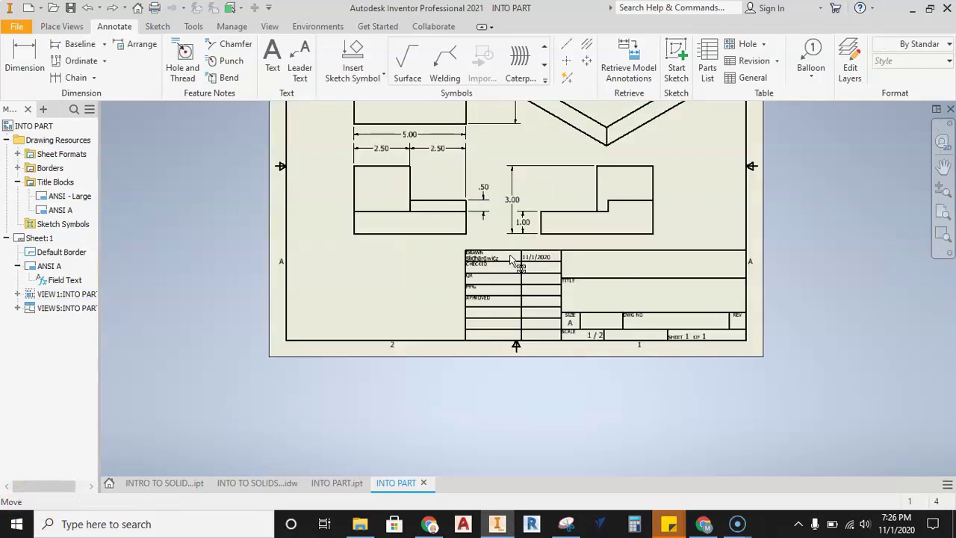
{"action": "scroll", "coordinate": [511, 259], "scroll_direction": "down", "scroll_amount": 2}
{"action": "left_click", "coordinate": [463, 275]}
{"action": "mouse_move", "coordinate": [499, 231]}
{"action": "middle_mouse_down"}
{"action": "mouse_move", "coordinate": [451, 323]}
{"action": "mouse_move", "coordinate": [486, 299]}
{"action": "middle_mouse_up"}
{"action": "scroll", "coordinate": [472, 319], "scroll_direction": "up", "scroll_amount": 5}
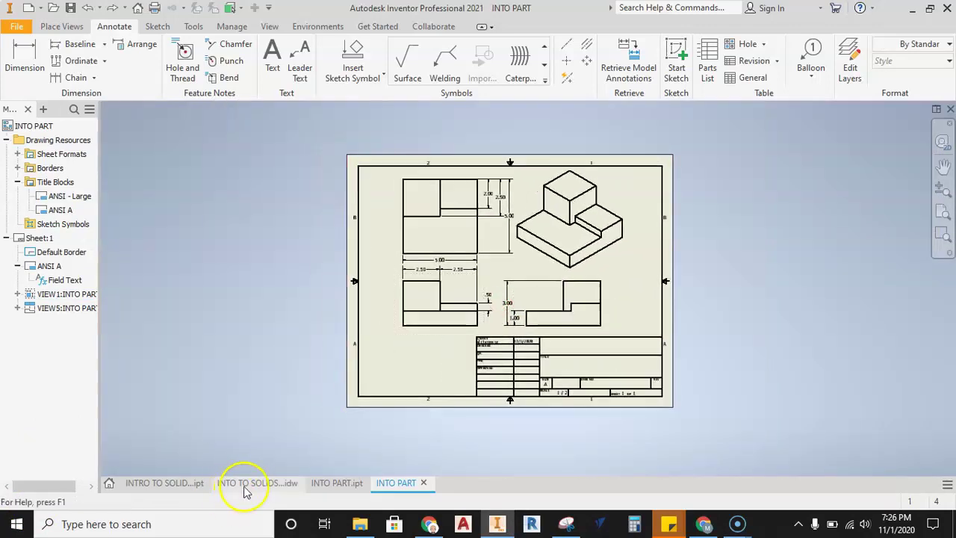
Step: Switch to the INTO TO SOLIDS SLIDES DRAWING and examine its custom school title block for comparison
{"action": "left_click", "coordinate": [247, 484]}
{"action": "scroll", "coordinate": [545, 363], "scroll_direction": "down", "scroll_amount": 4}
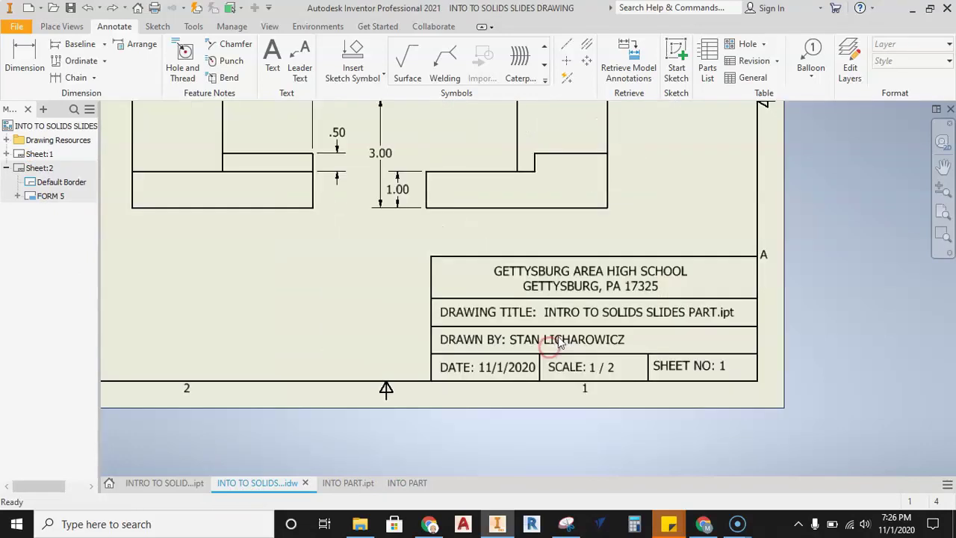
{"action": "scroll", "coordinate": [572, 317], "scroll_direction": "down", "scroll_amount": 3}
{"action": "scroll", "coordinate": [561, 338], "scroll_direction": "up", "scroll_amount": 2}
{"action": "middle_click_drag", "start_coordinate": [550, 320], "coordinate": [587, 274]}
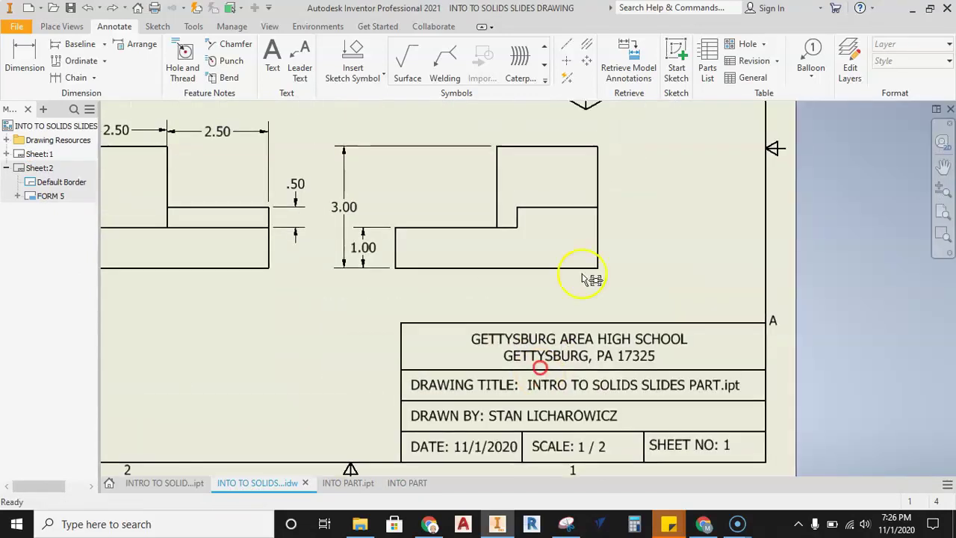
{"action": "scroll", "coordinate": [538, 295], "scroll_direction": "up", "scroll_amount": 4}
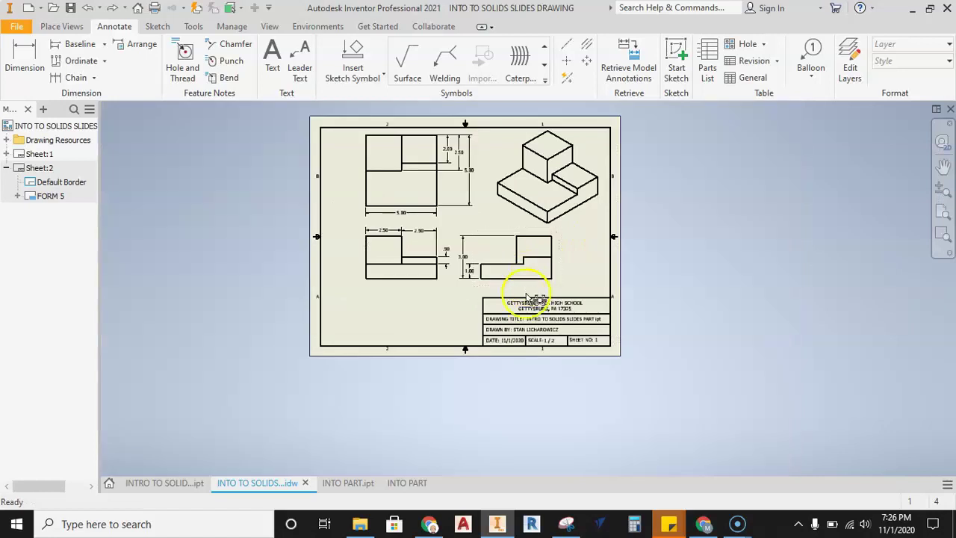
{"action": "scroll", "coordinate": [568, 336], "scroll_direction": "down", "scroll_amount": 3}
{"action": "middle_click_drag", "start_coordinate": [590, 395], "coordinate": [613, 315]}
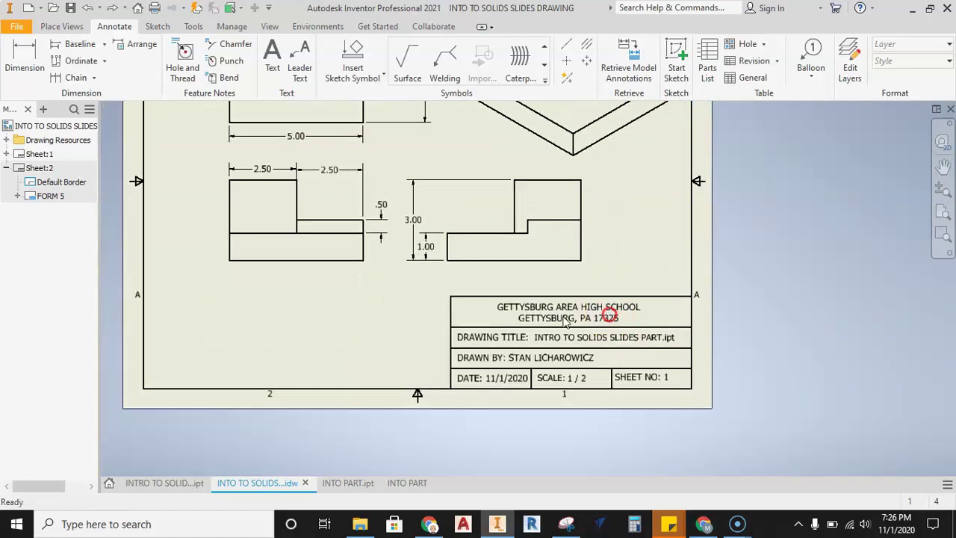
Step: Return to the INTO PART drawing and review the complete sheet with its views, dimensions and title block
{"action": "left_click", "coordinate": [356, 486]}
{"action": "left_click", "coordinate": [394, 483]}
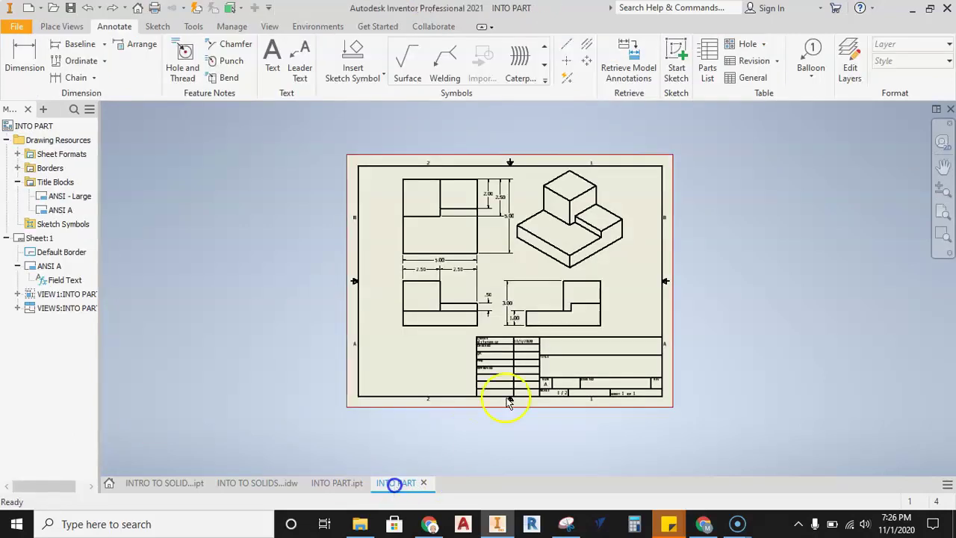
{"action": "scroll", "coordinate": [538, 254], "scroll_direction": "up", "scroll_amount": 3}
{"action": "scroll", "coordinate": [532, 267], "scroll_direction": "down", "scroll_amount": 3}
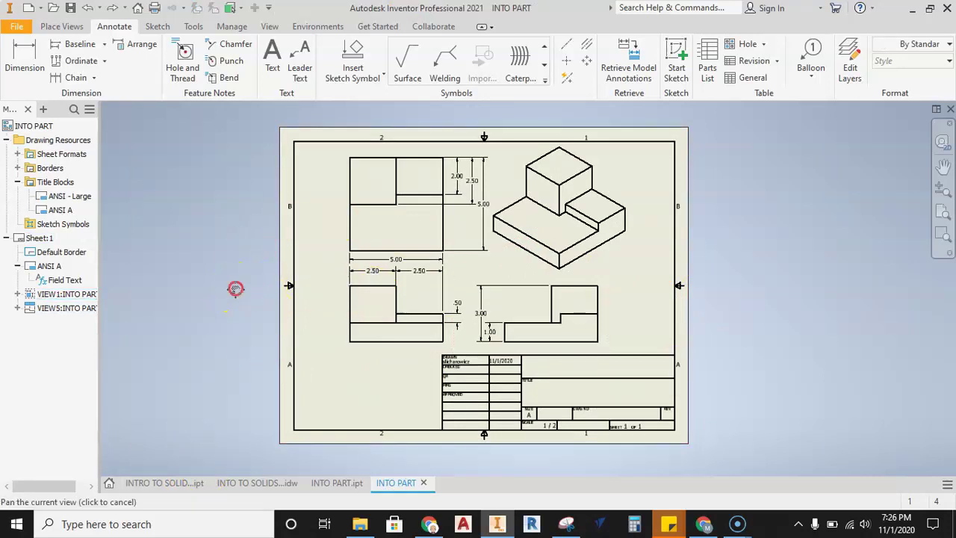
{"action": "middle_click_drag", "start_coordinate": [234, 284], "coordinate": [259, 299]}
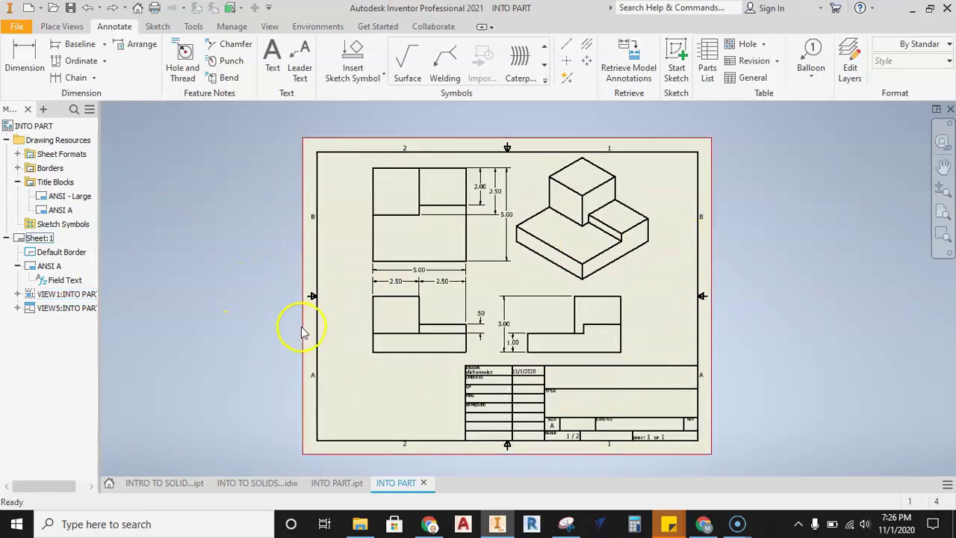